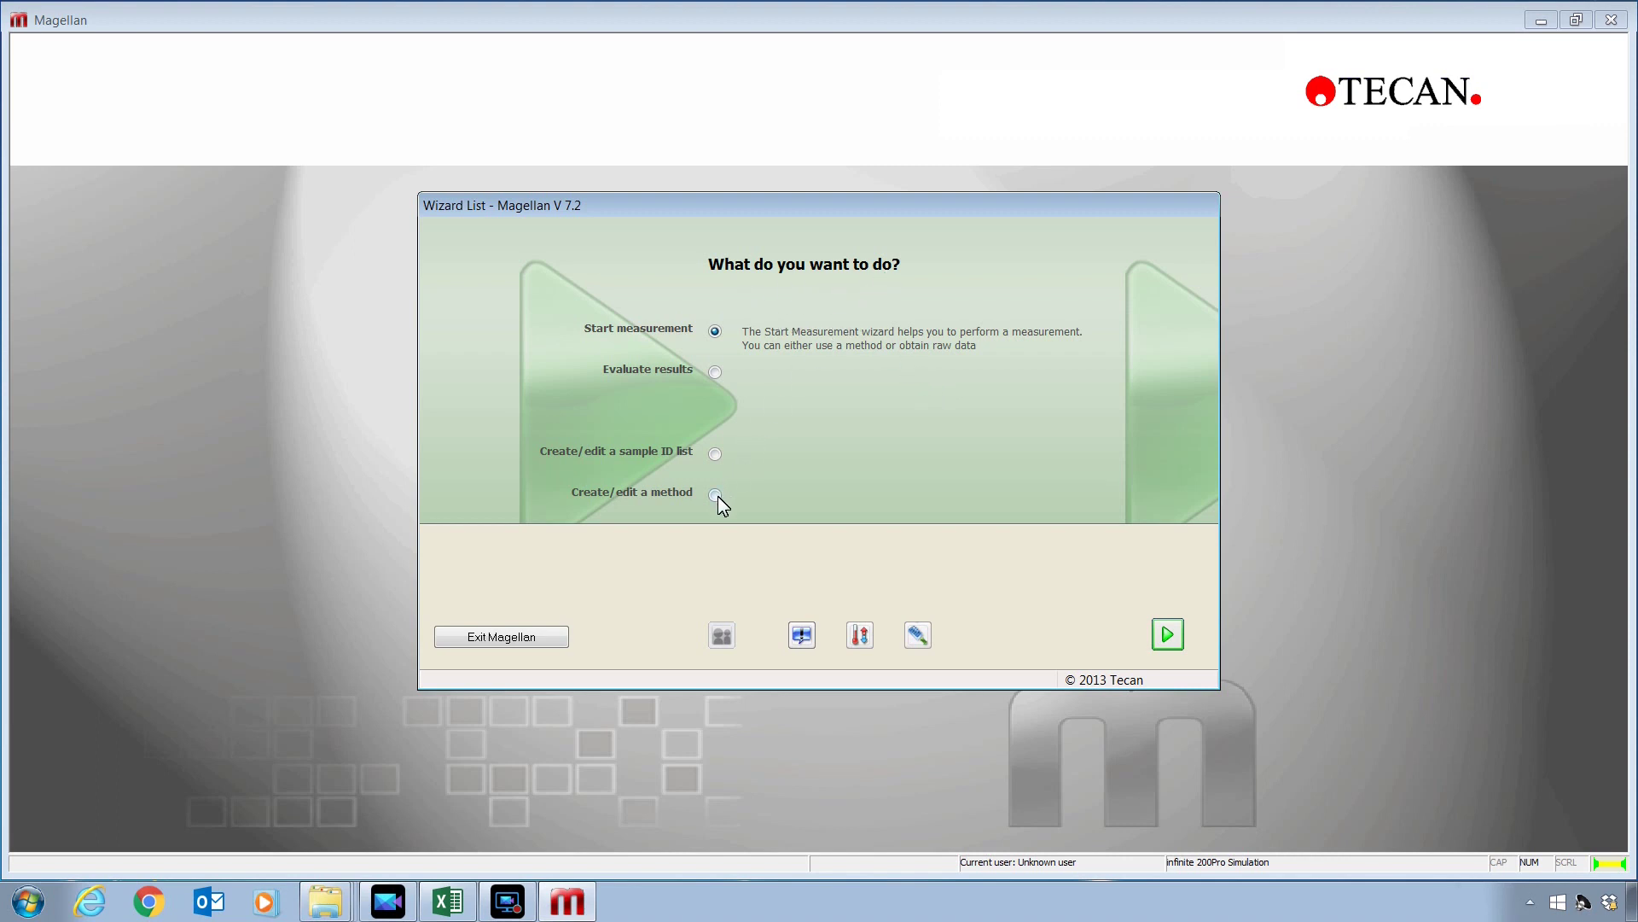
Step: Choose Create/edit a method and create a new method, Method1, past the welcome page
mouse_move(719, 495)
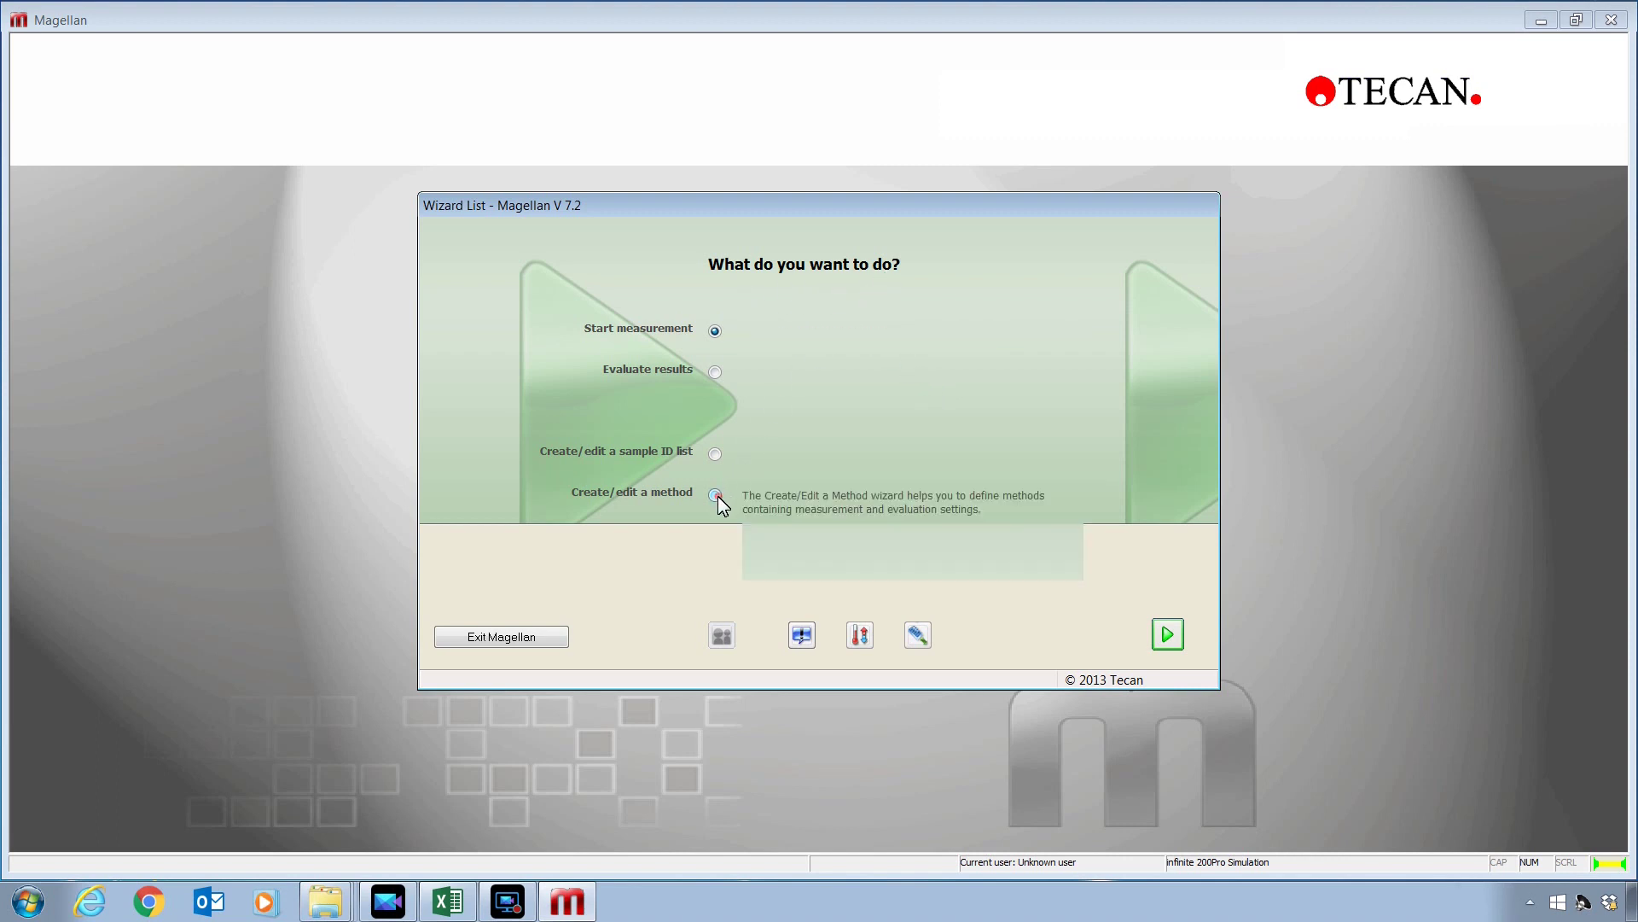
left_click(1168, 635)
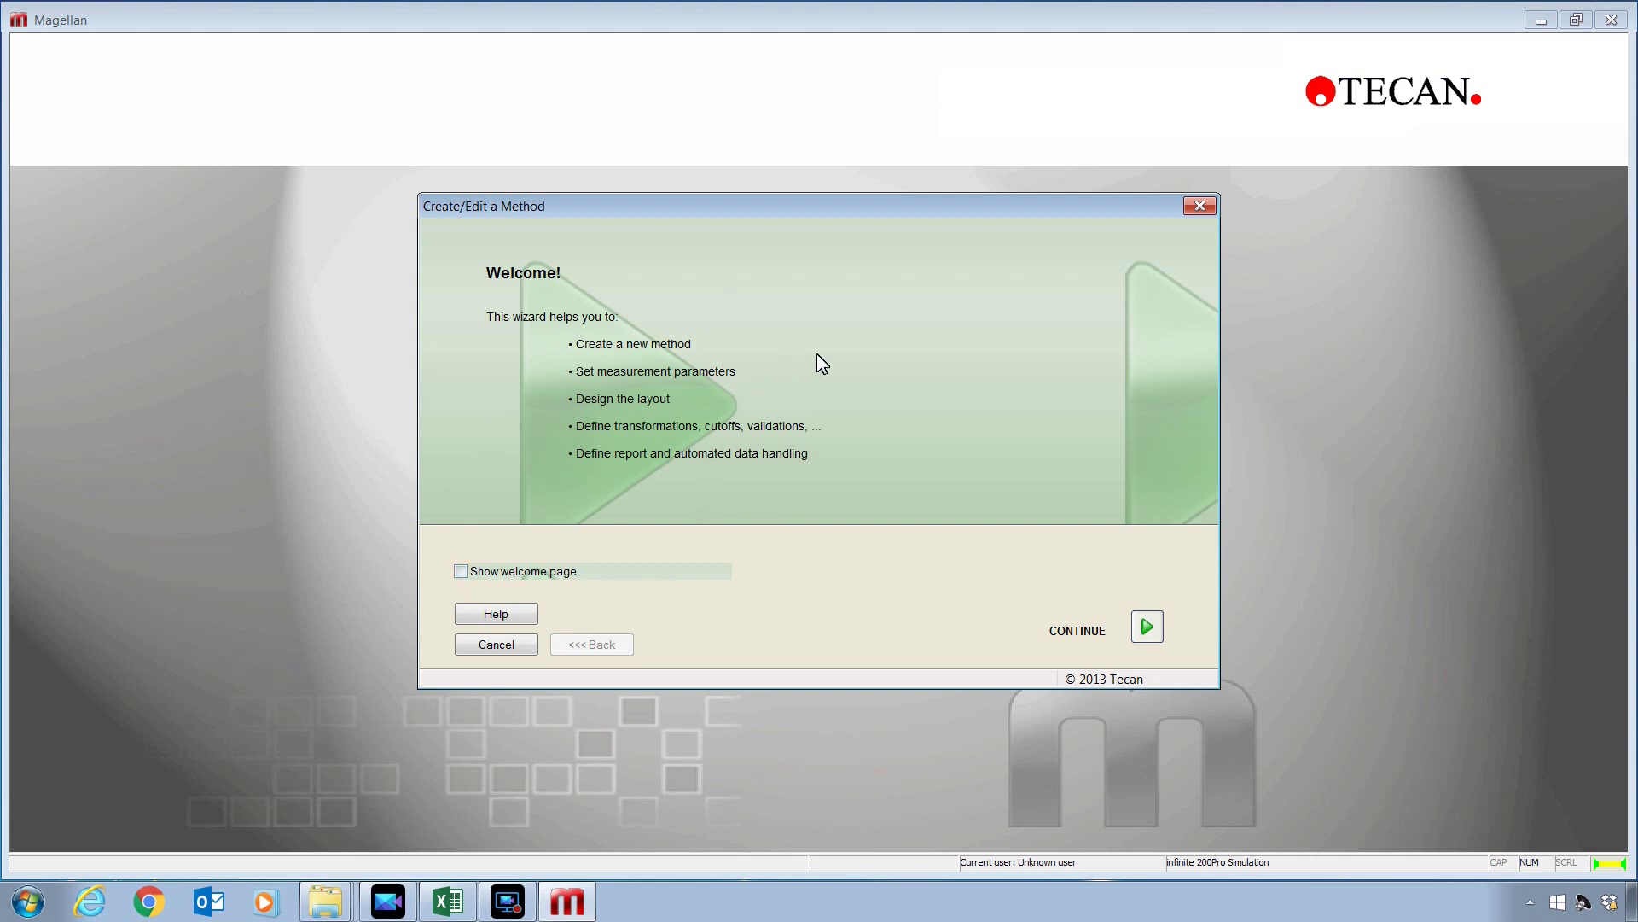
left_click(1146, 628)
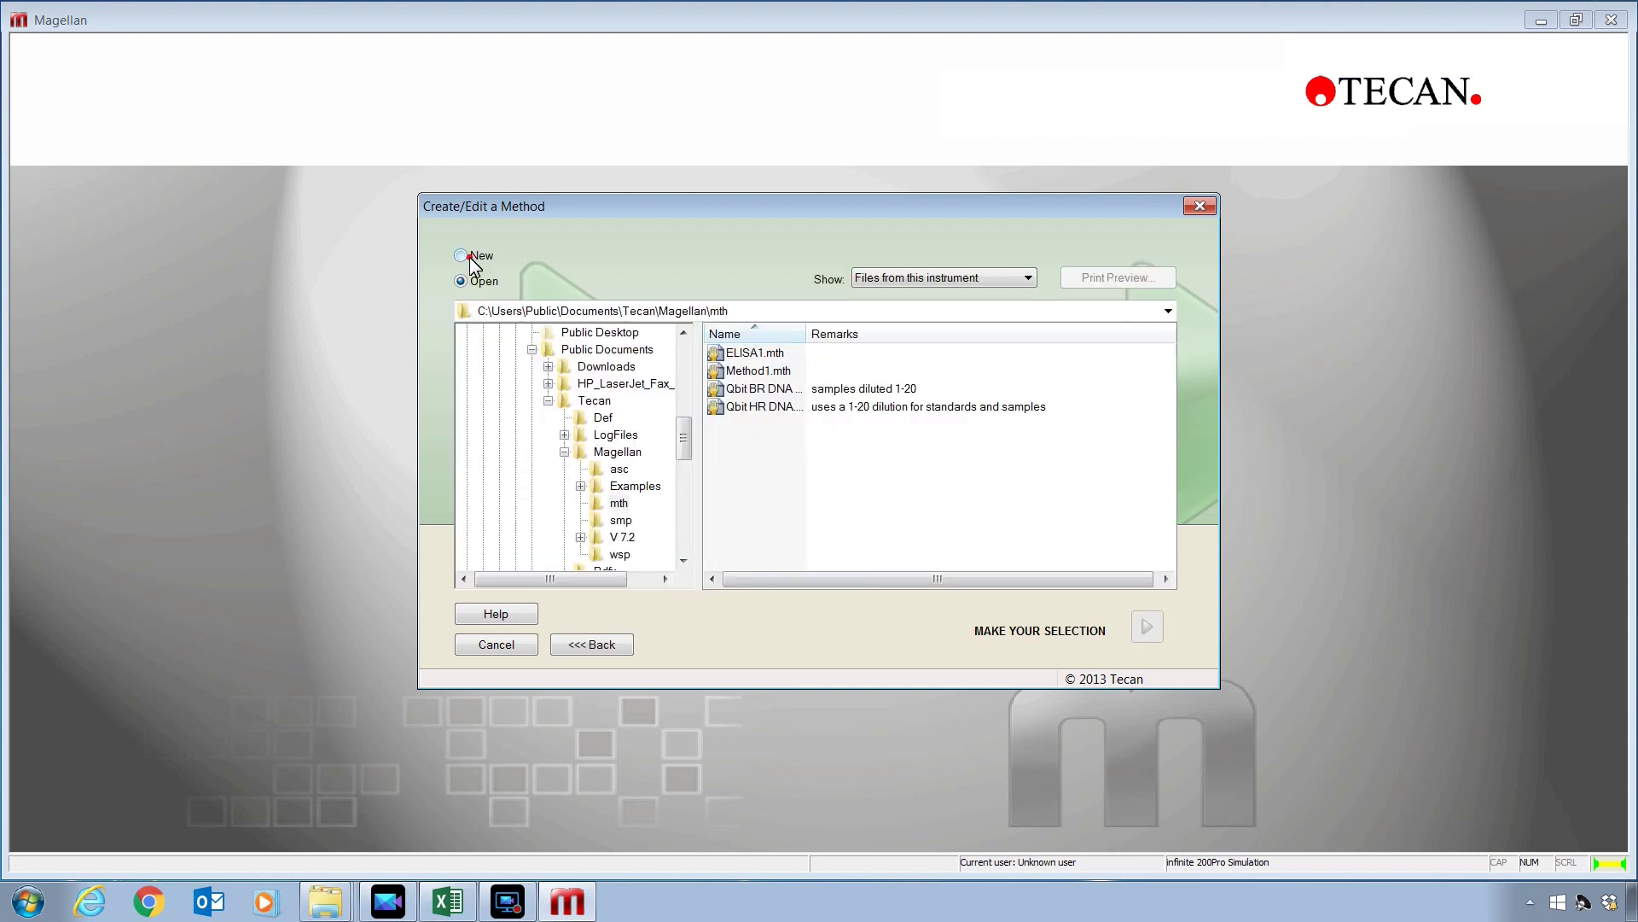
left_click(469, 257)
left_click(1141, 630)
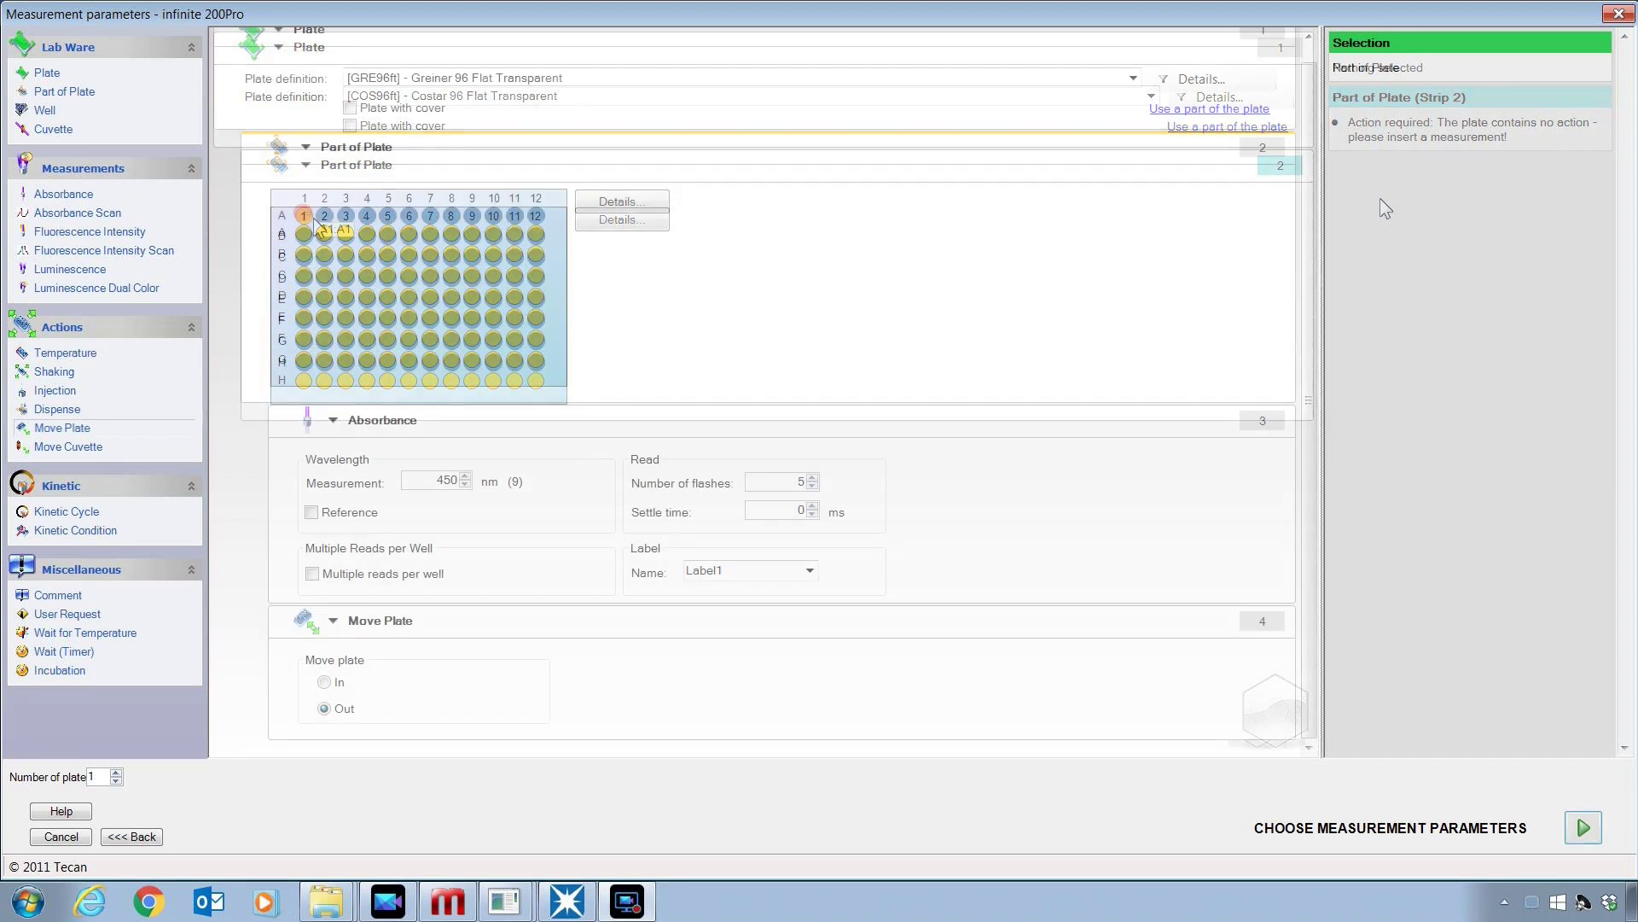
Step: Select the plate wells to measure and accept the GRE96ft absorbance 450 nm parameters
left_click_drag(304, 215, 539, 365)
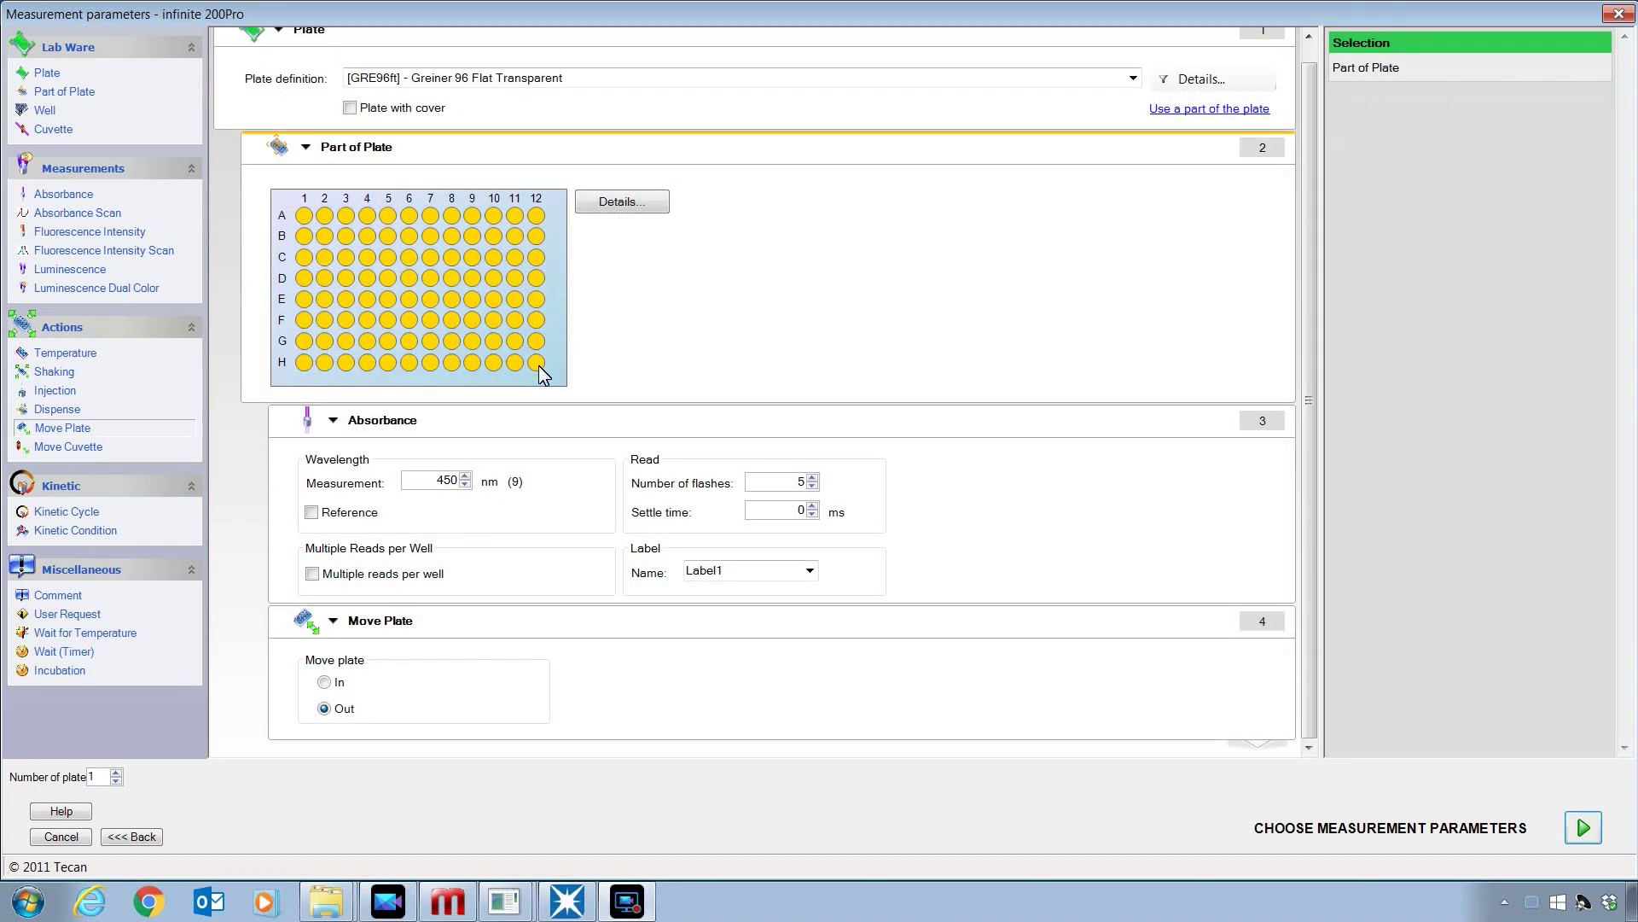
left_click(1589, 832)
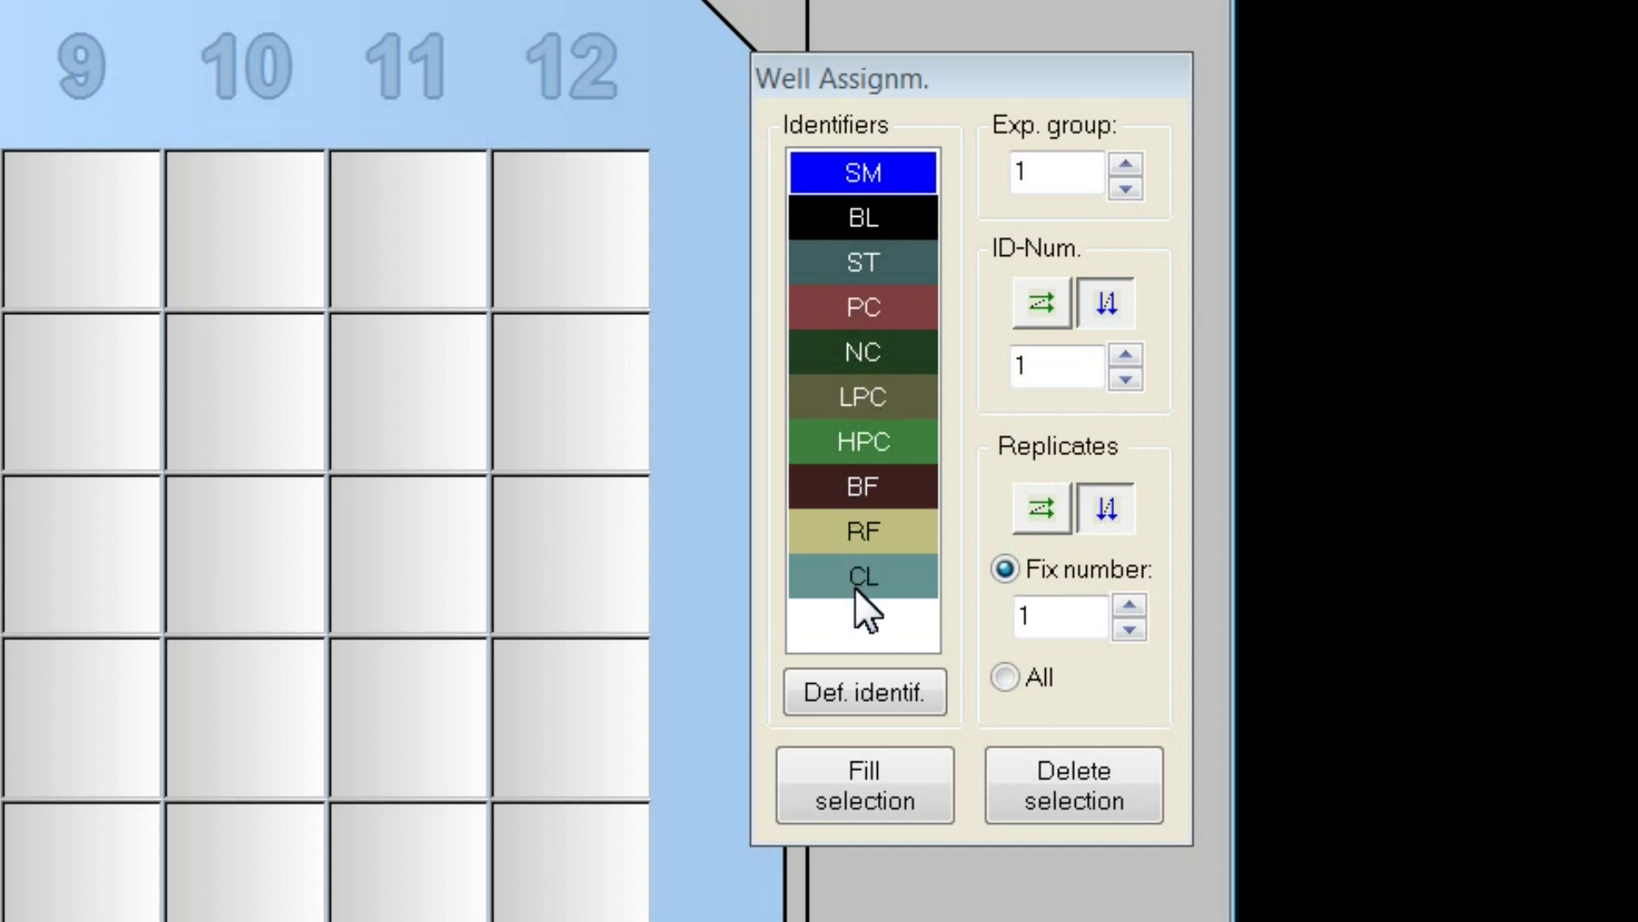
Step: Pick the PC and then the ST identifier in the Well Assignment panel
left_click(815, 312)
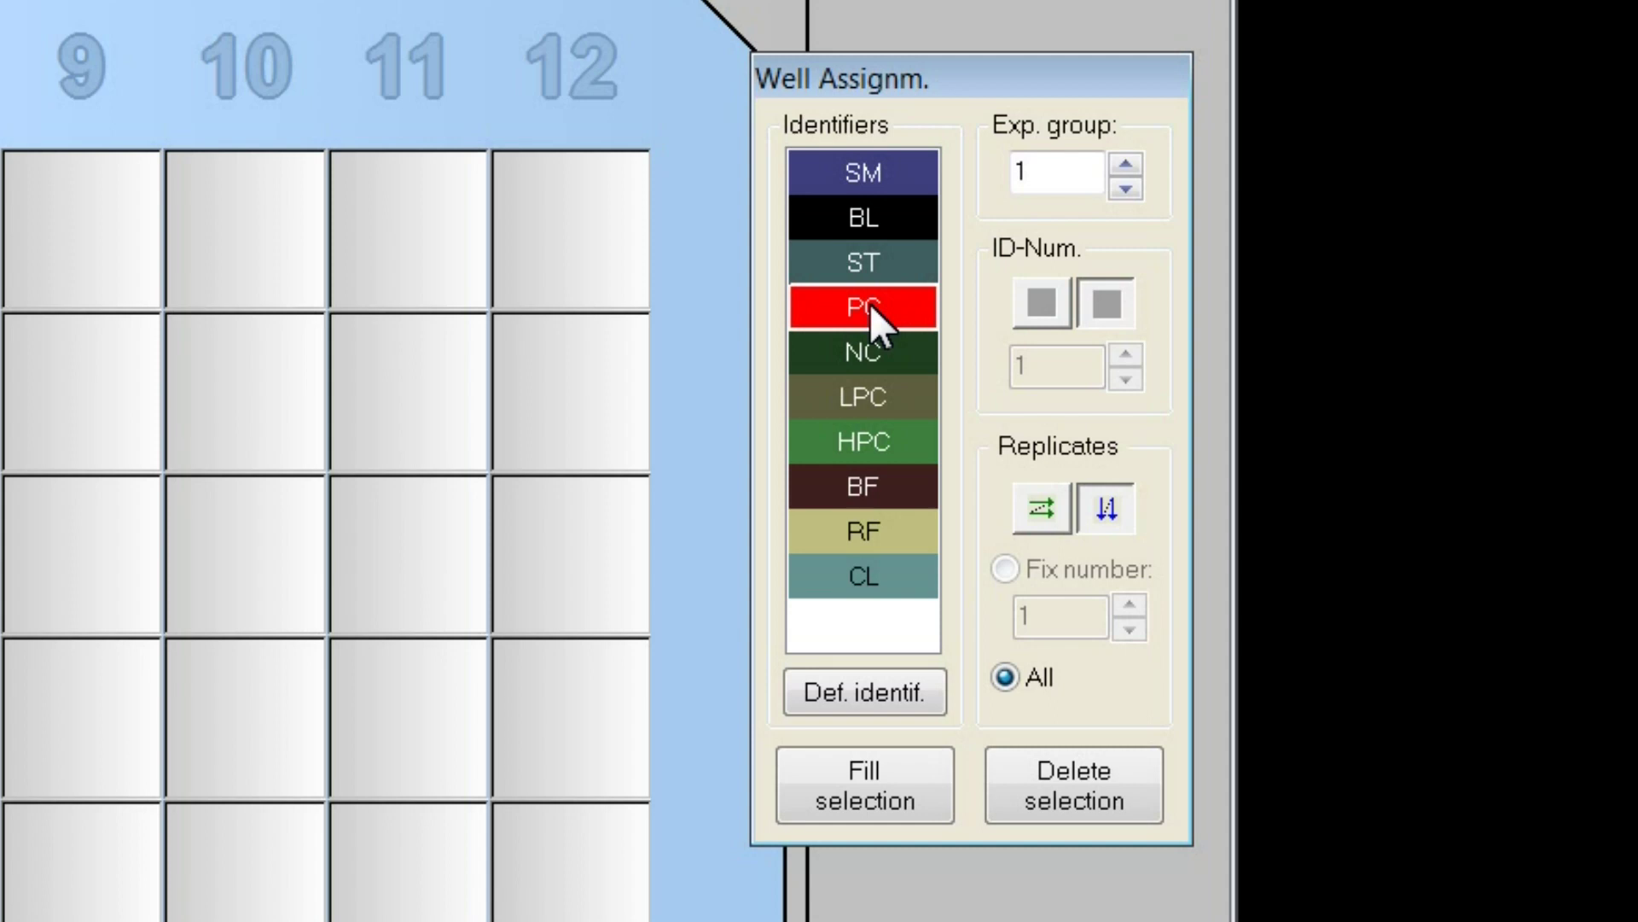
left_click(860, 261)
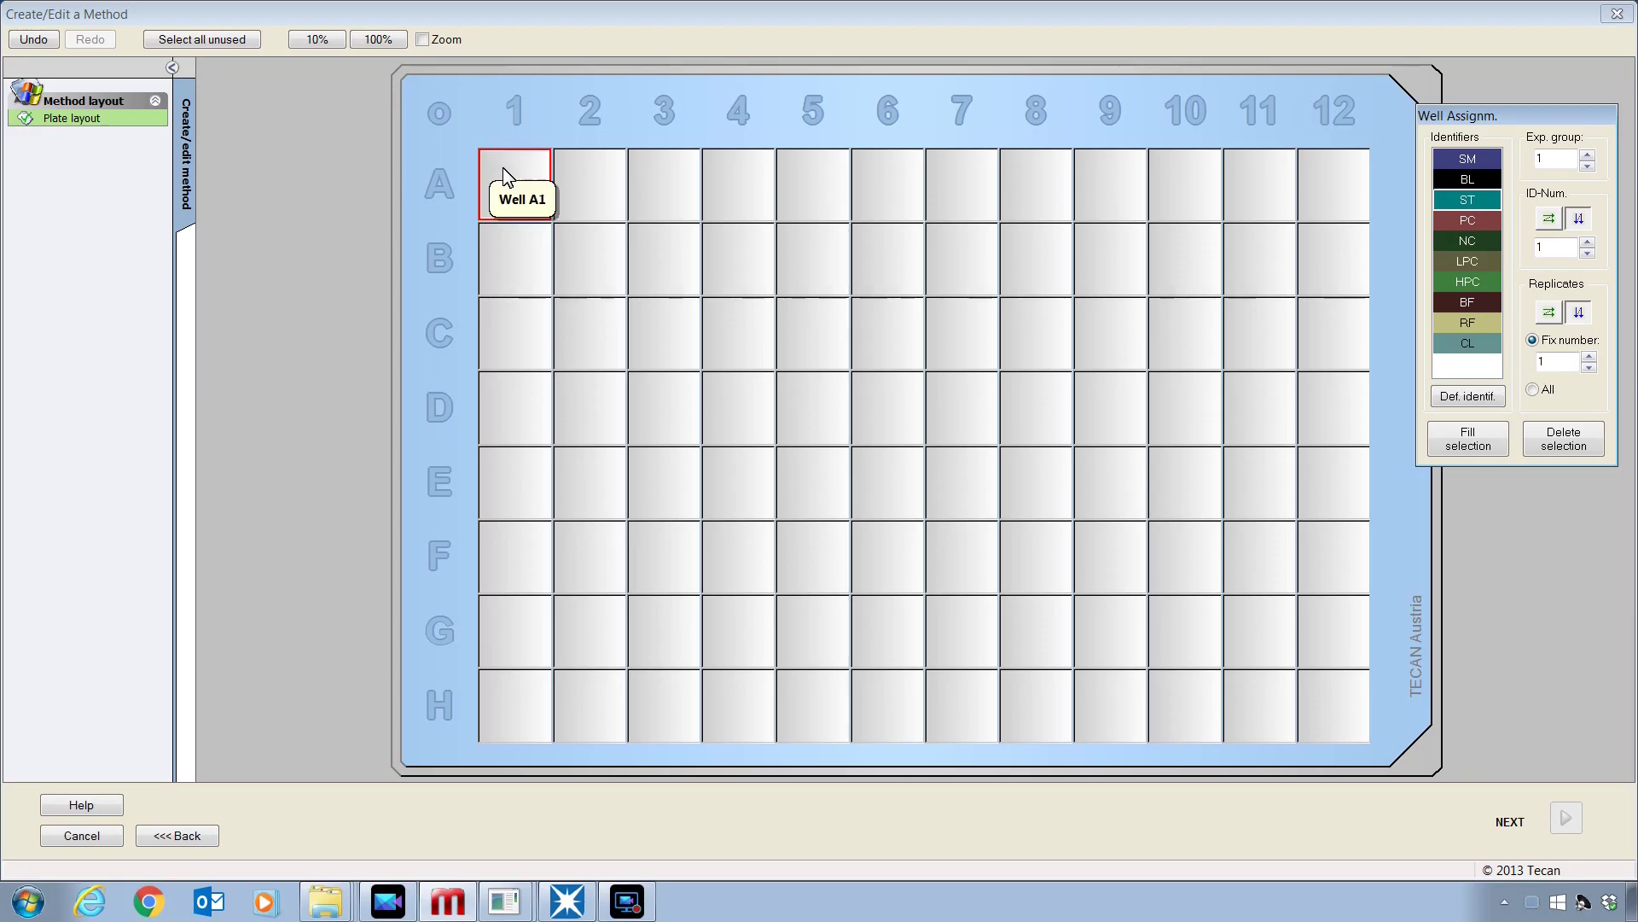
Step: Fill A1–G2 with standards ST1_1–ST1_7 as horizontal duplicates (Fix number 2)
left_click_drag(503, 167, 582, 647)
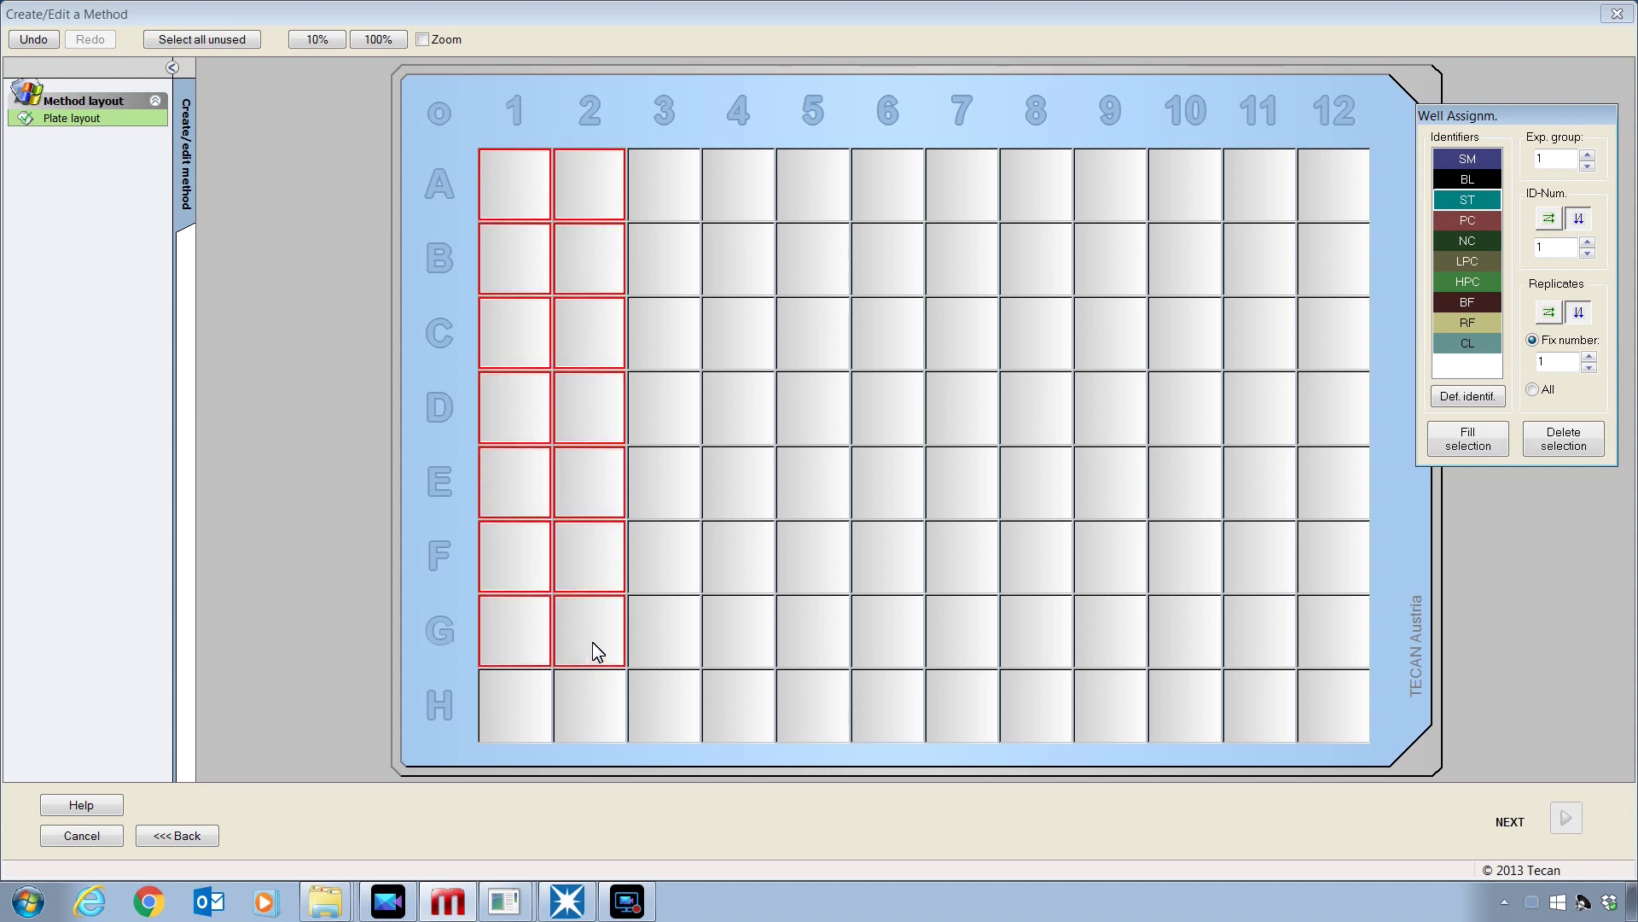
left_click(1483, 202)
left_click(1549, 313)
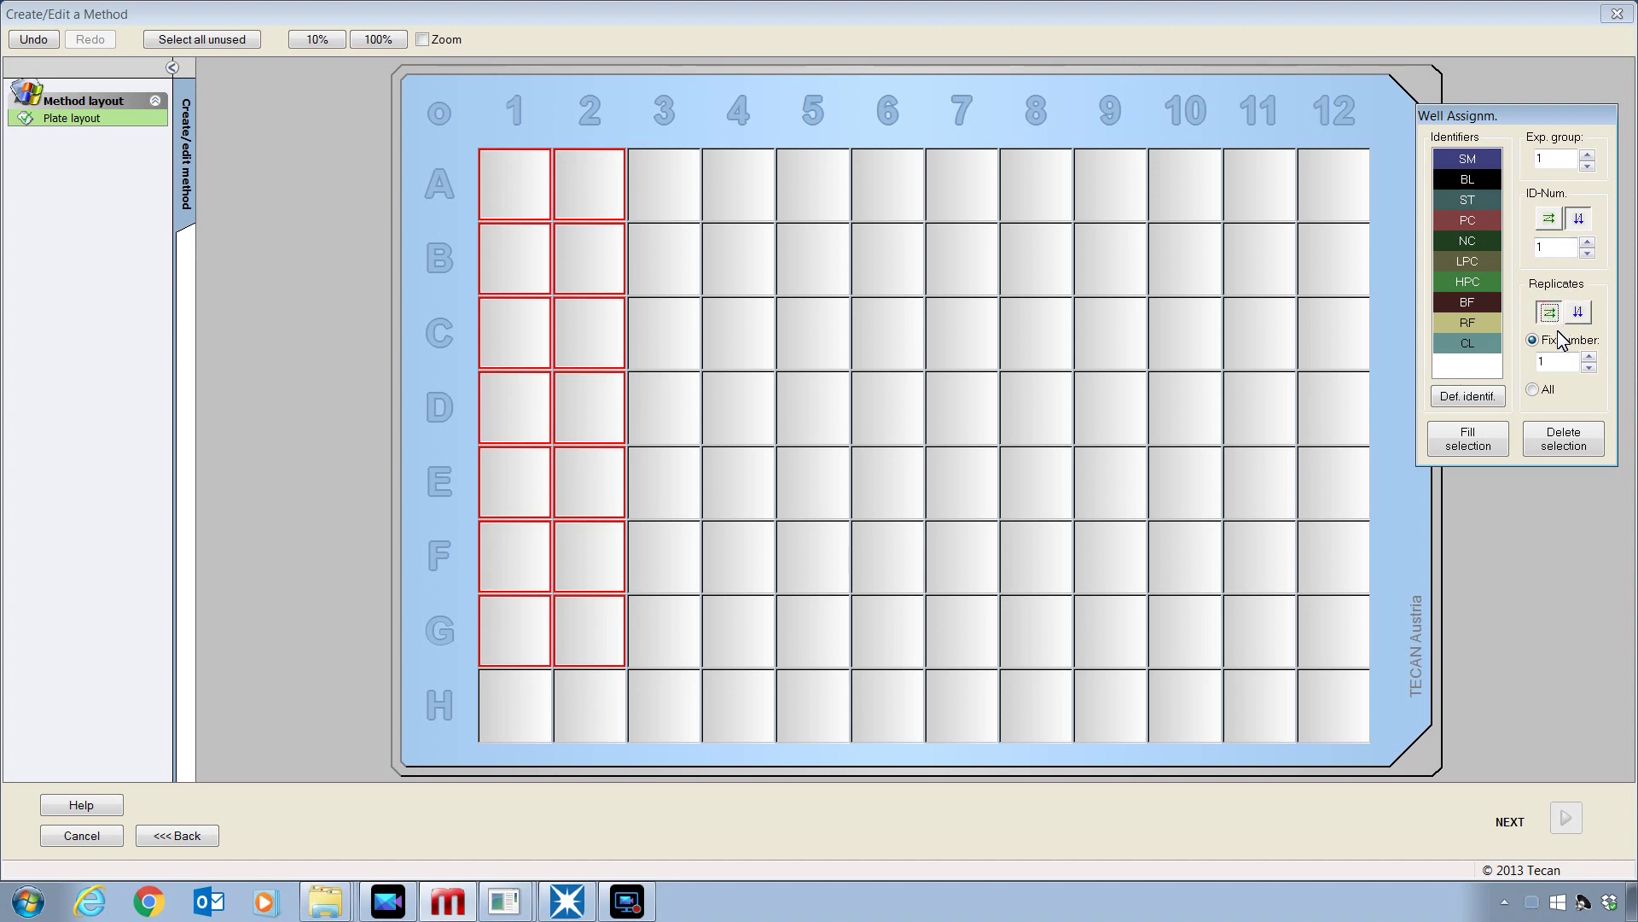
left_click(1588, 357)
left_click(1476, 446)
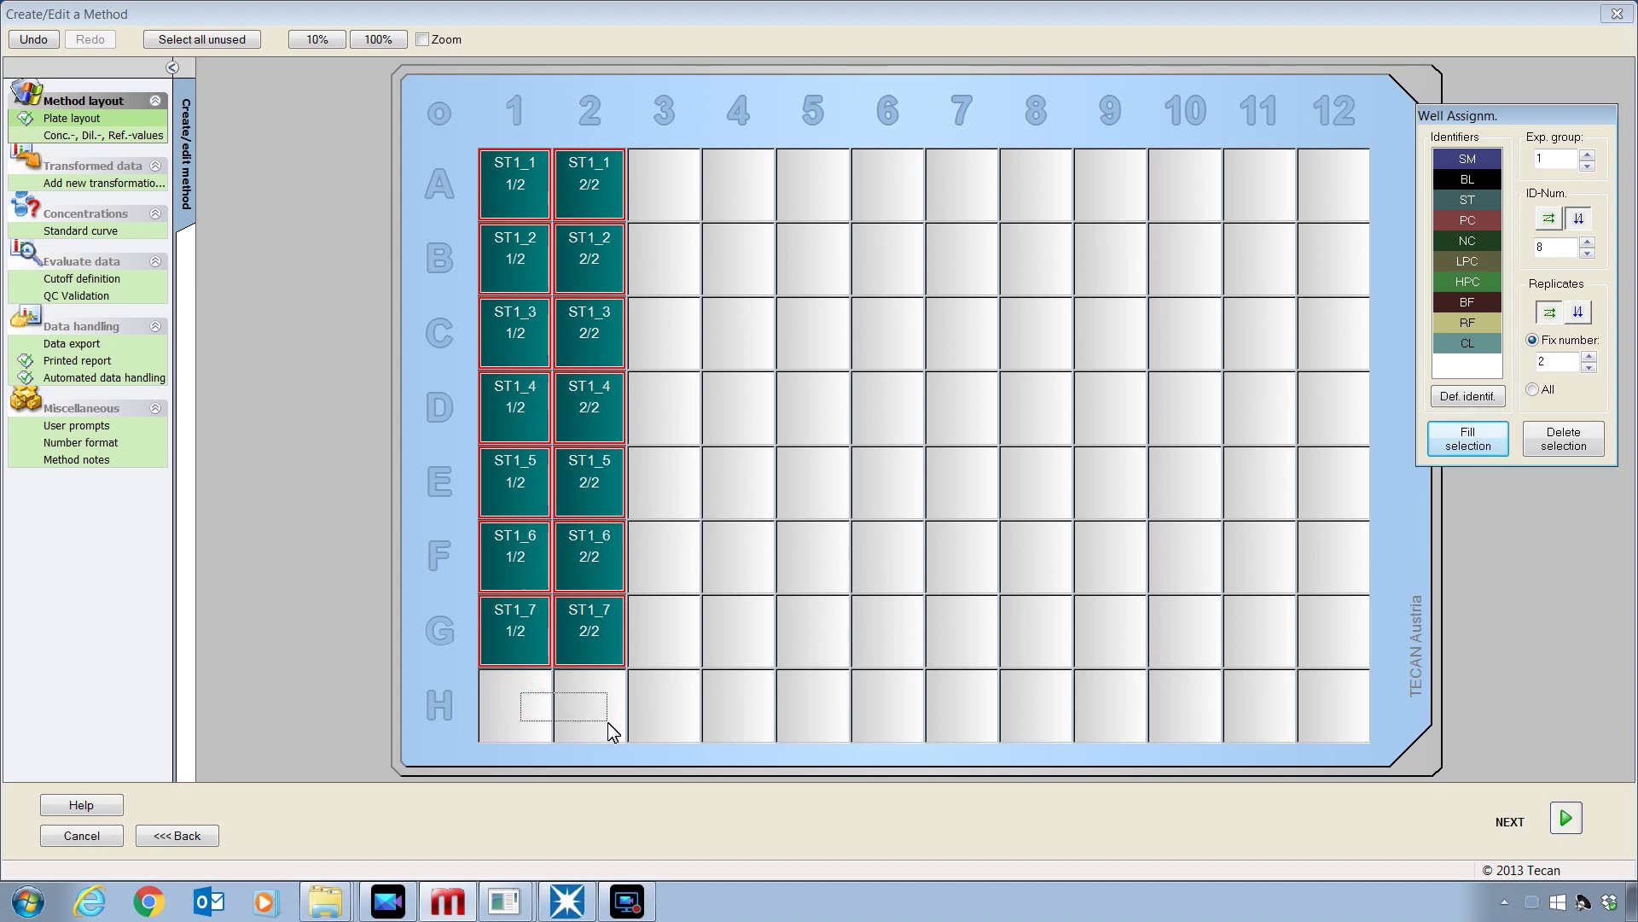
left_click_drag(610, 731, 608, 725)
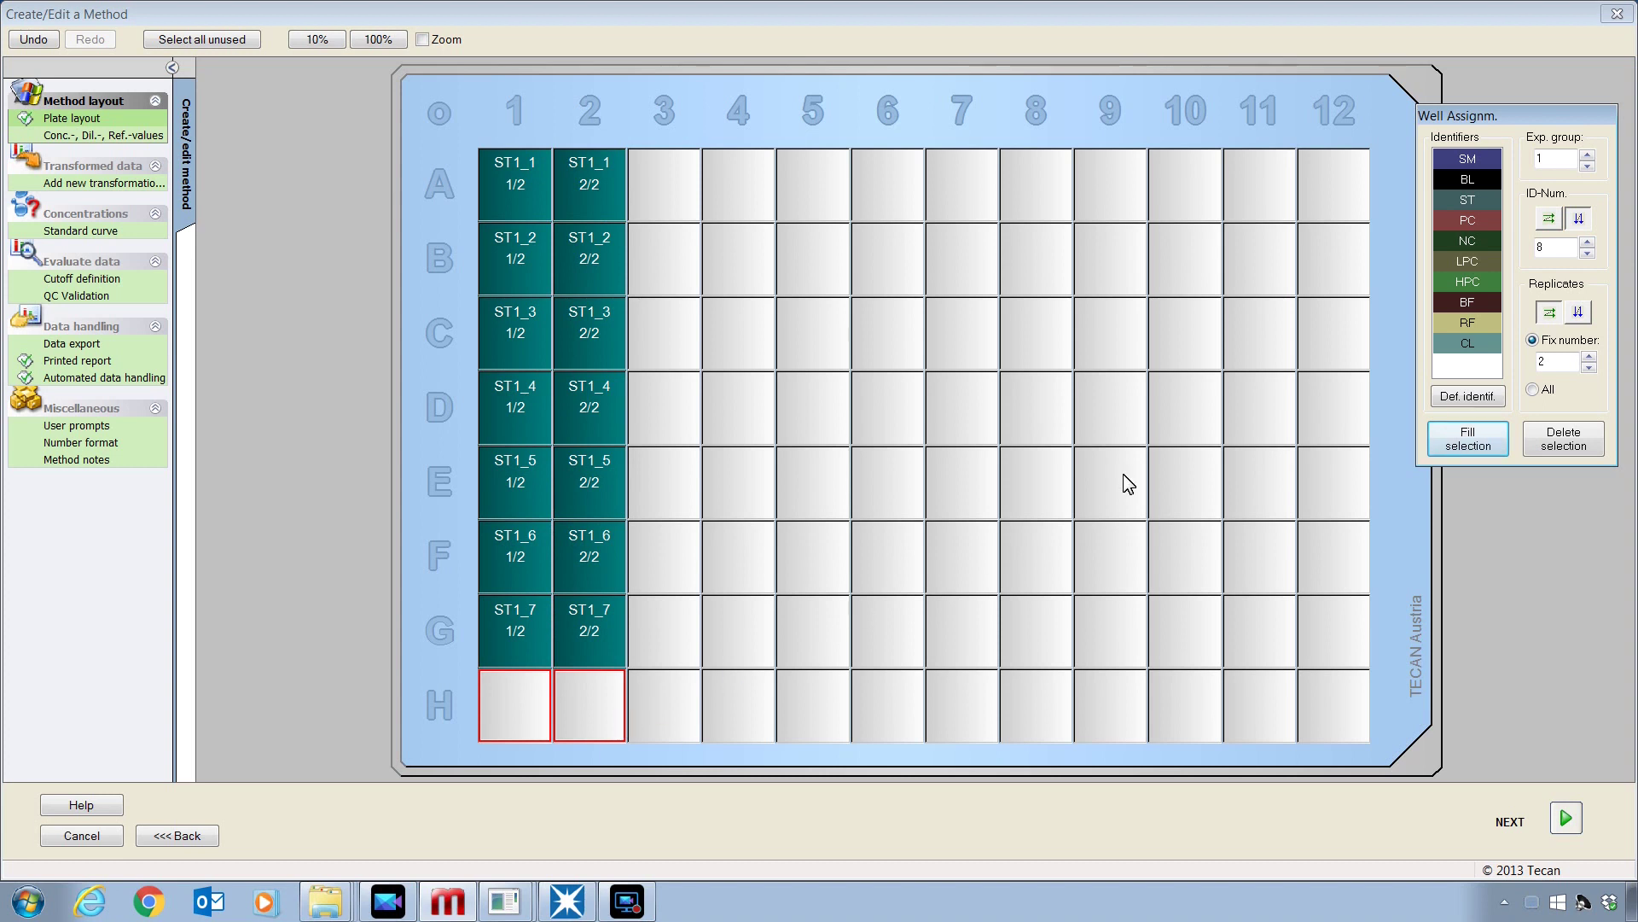
Step: Fill wells H1–H2 with blank BL1
left_click(1453, 178)
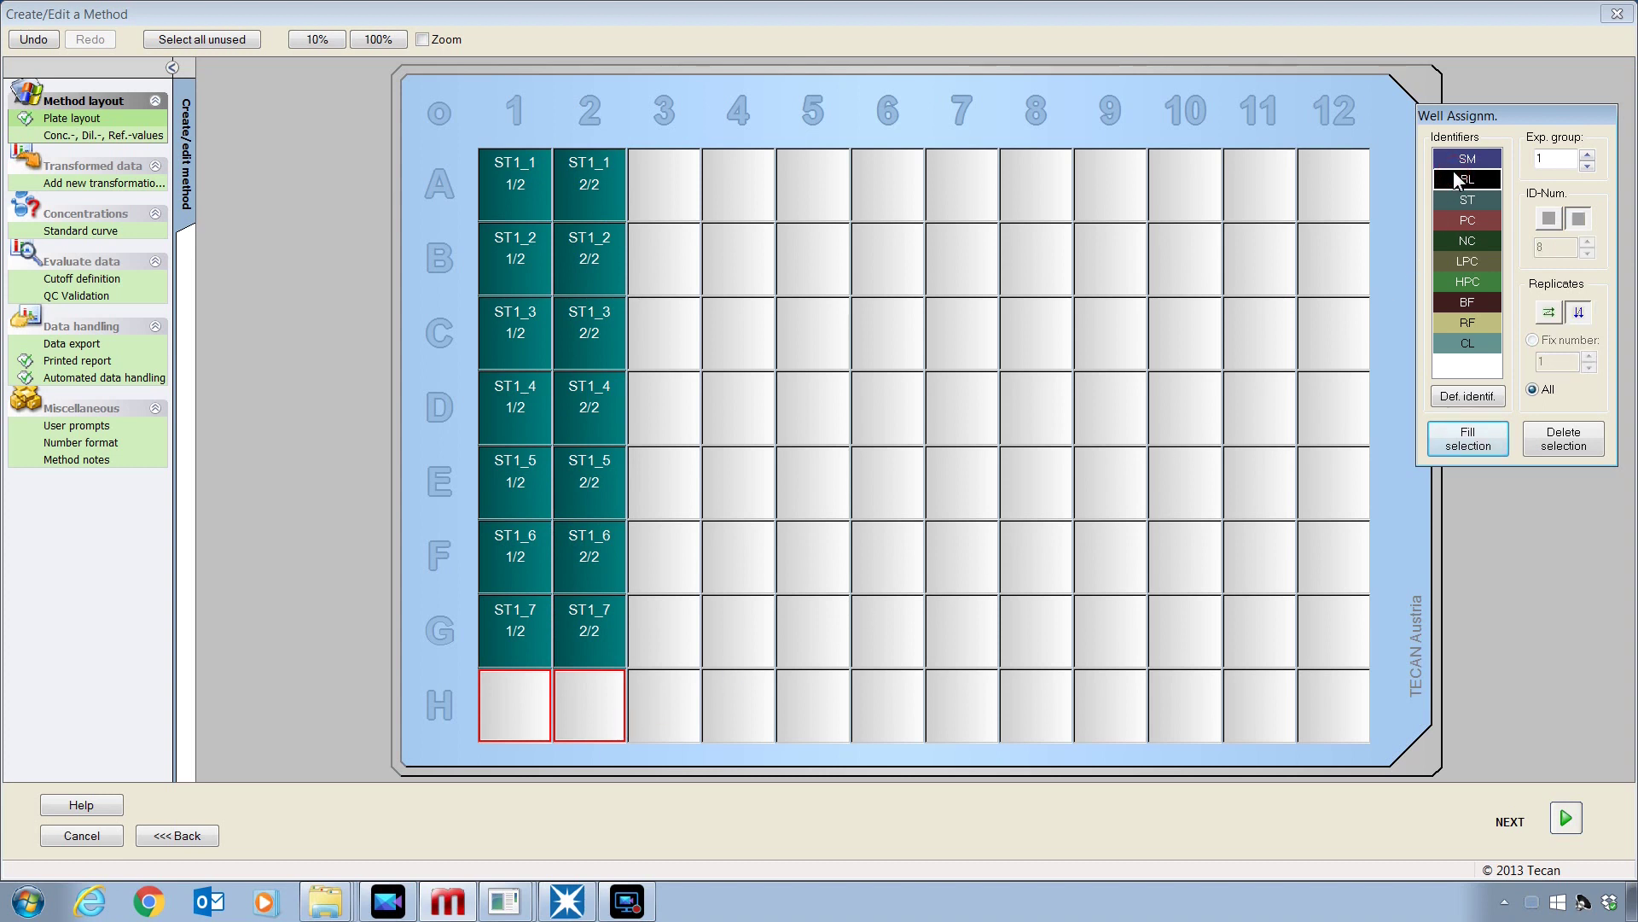
left_click(1483, 432)
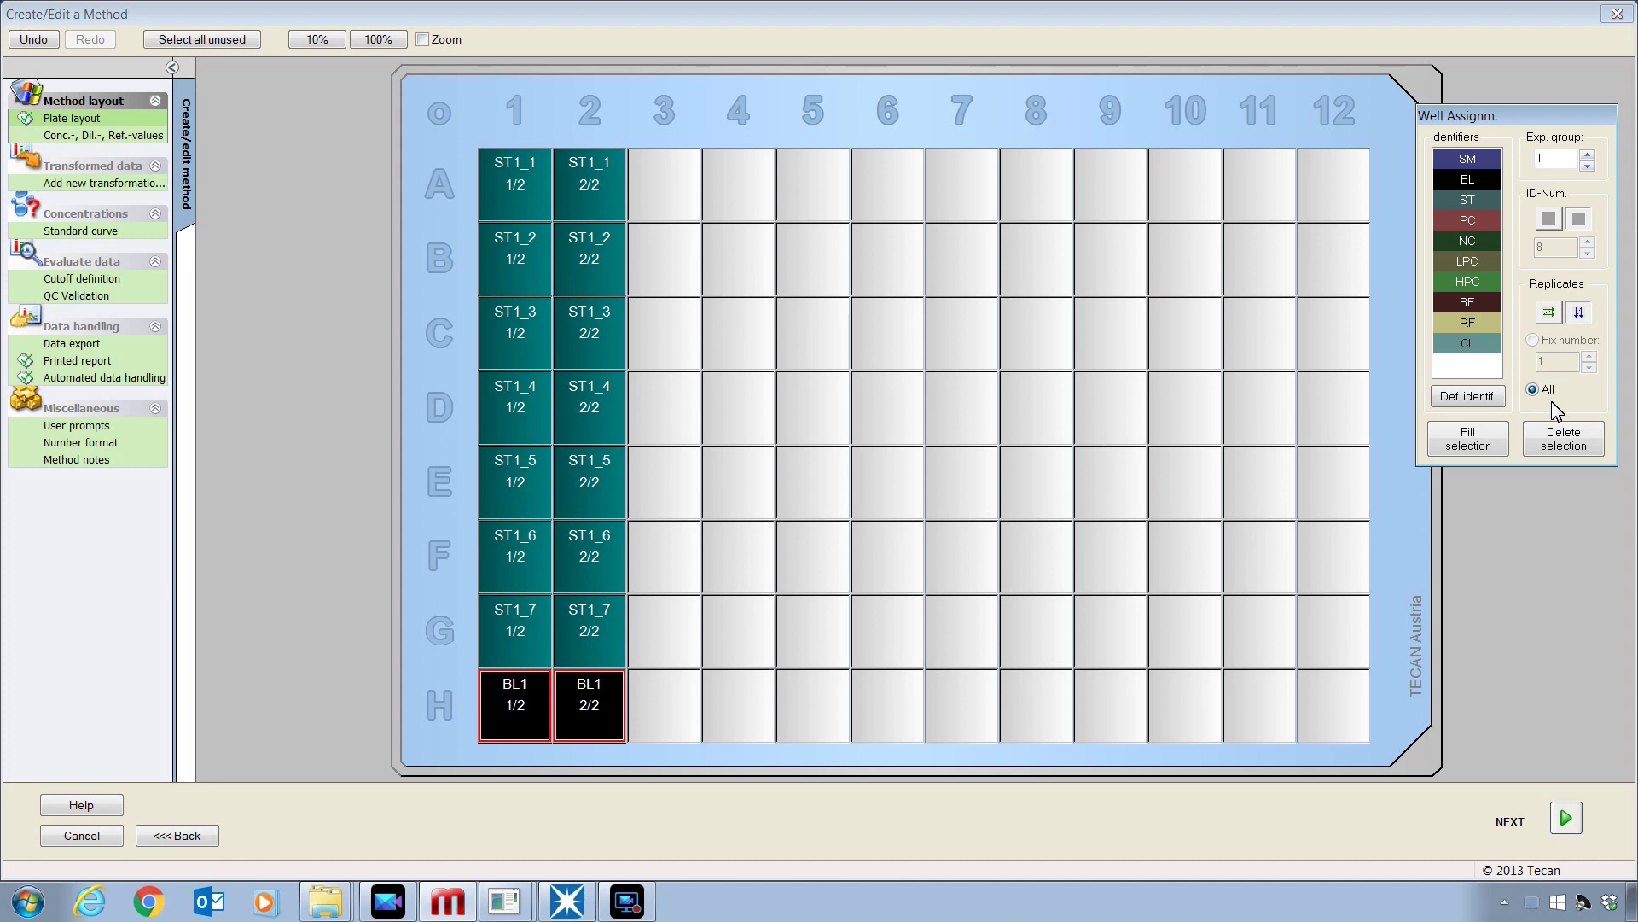
left_click(1467, 345)
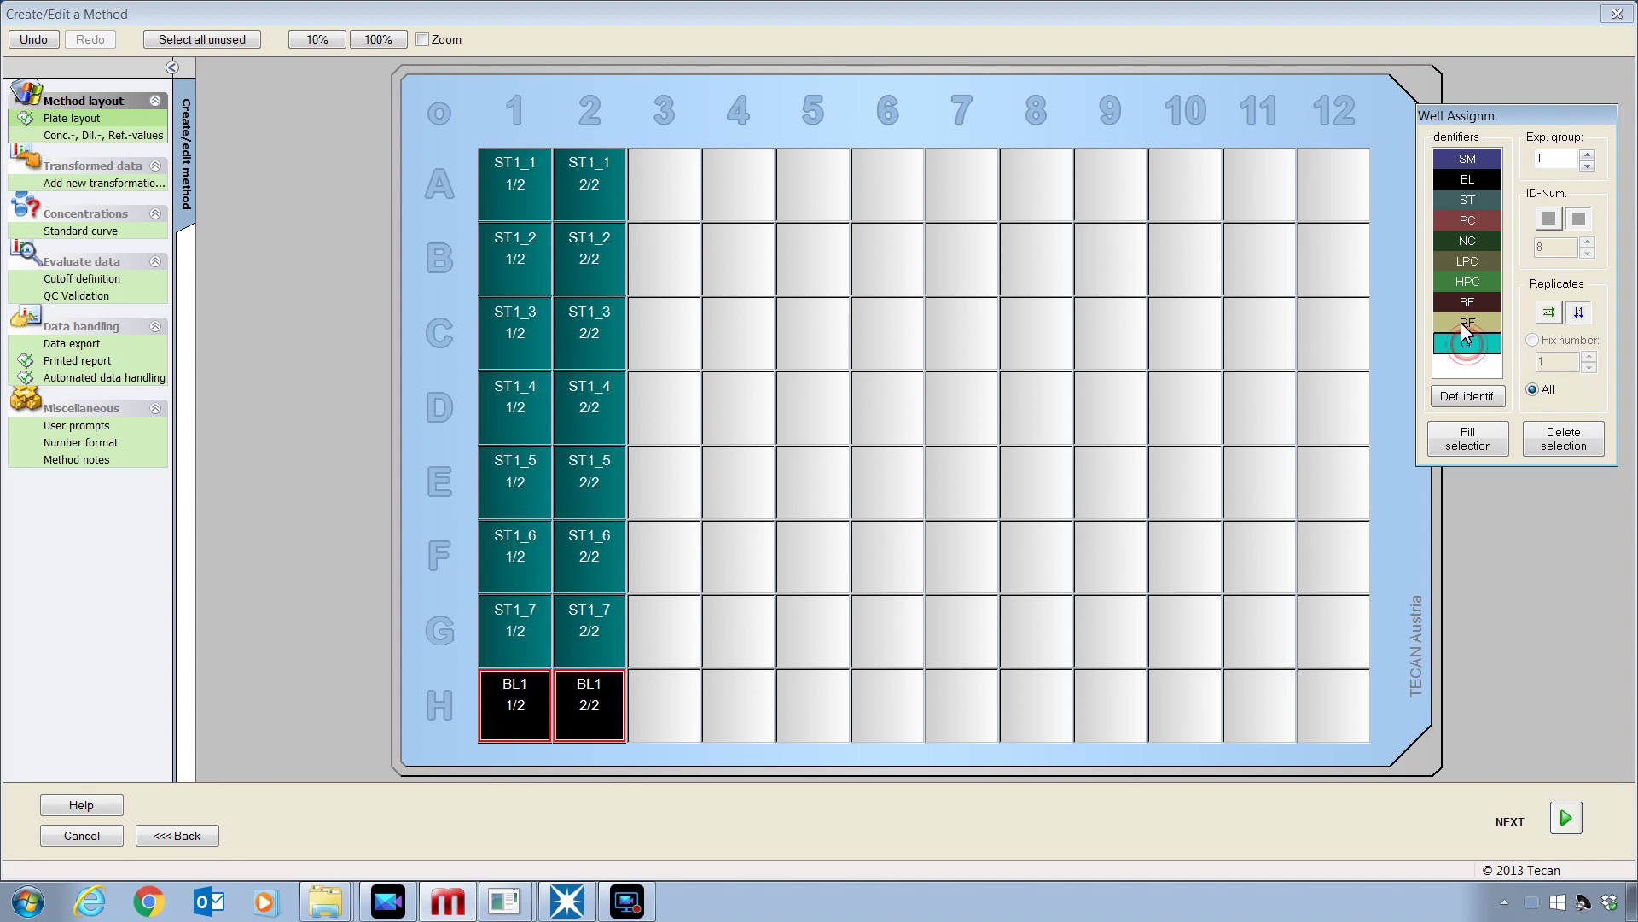
Step: Fill wells A3–B4 with positive control PC1 in quadruplicate
left_click(1467, 218)
left_click_drag(646, 157, 773, 290)
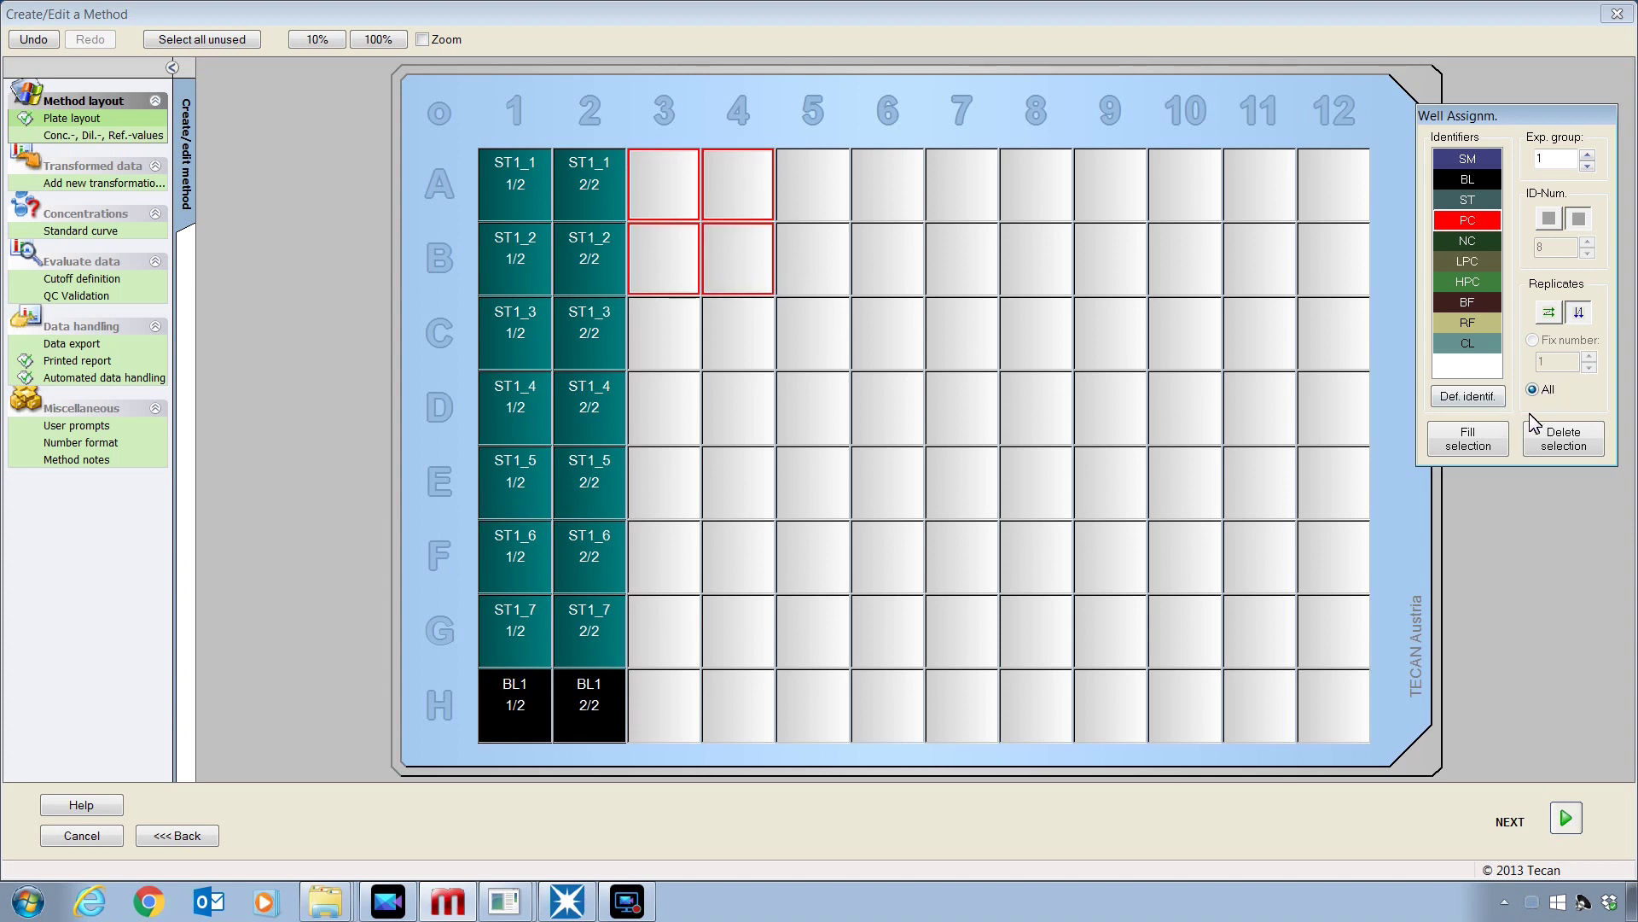
left_click(1489, 446)
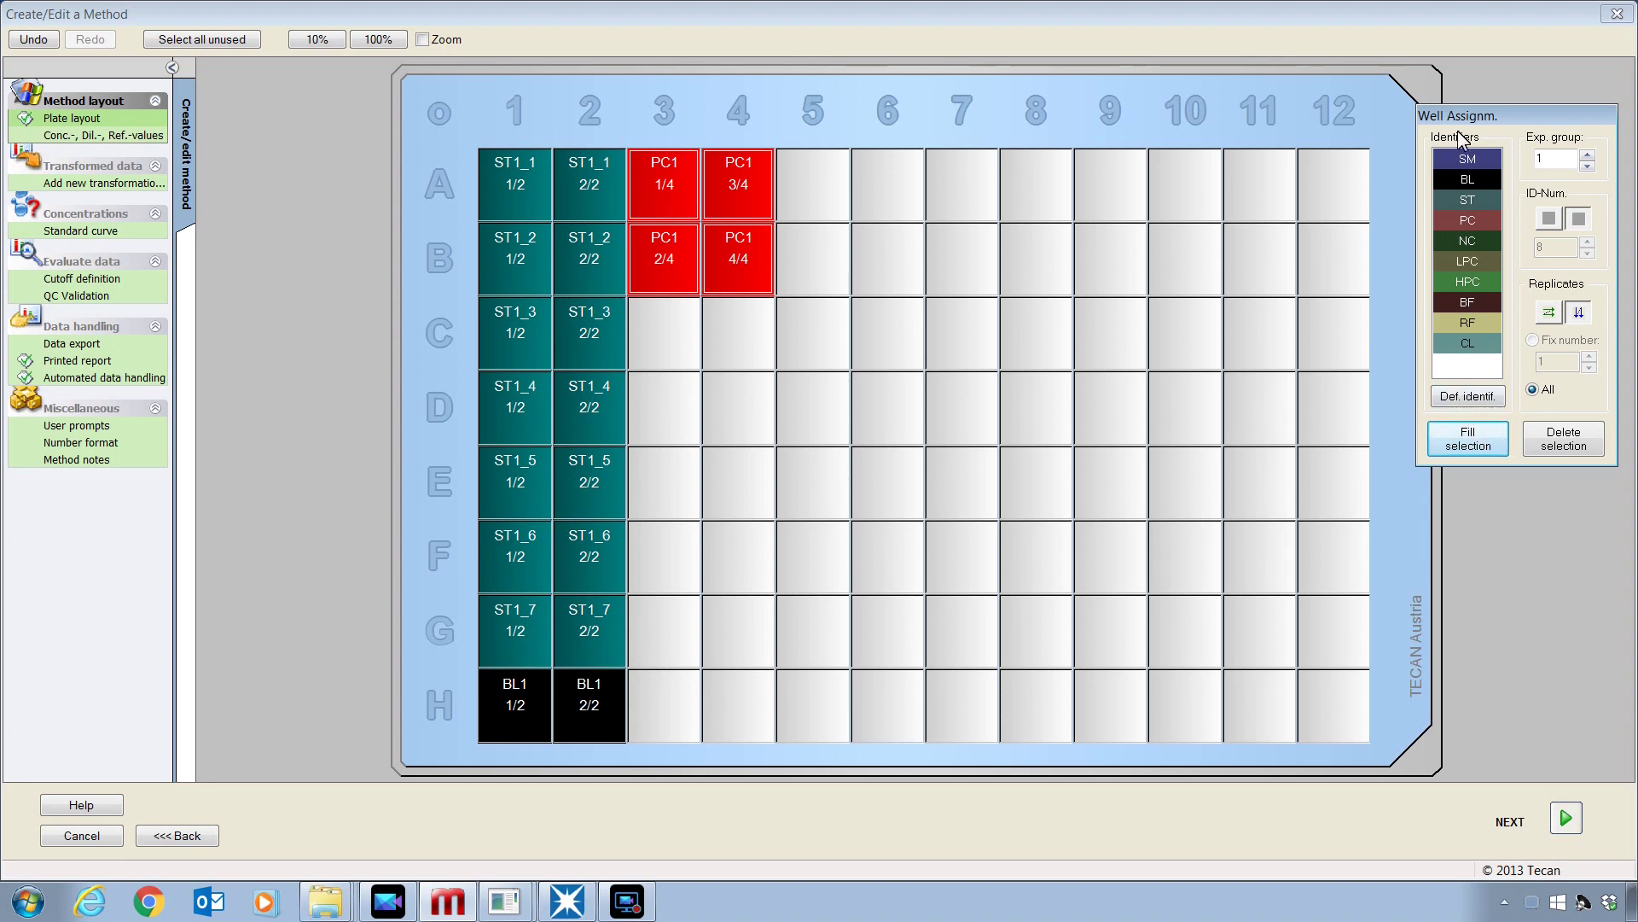
left_click(1474, 179)
left_click(1481, 201)
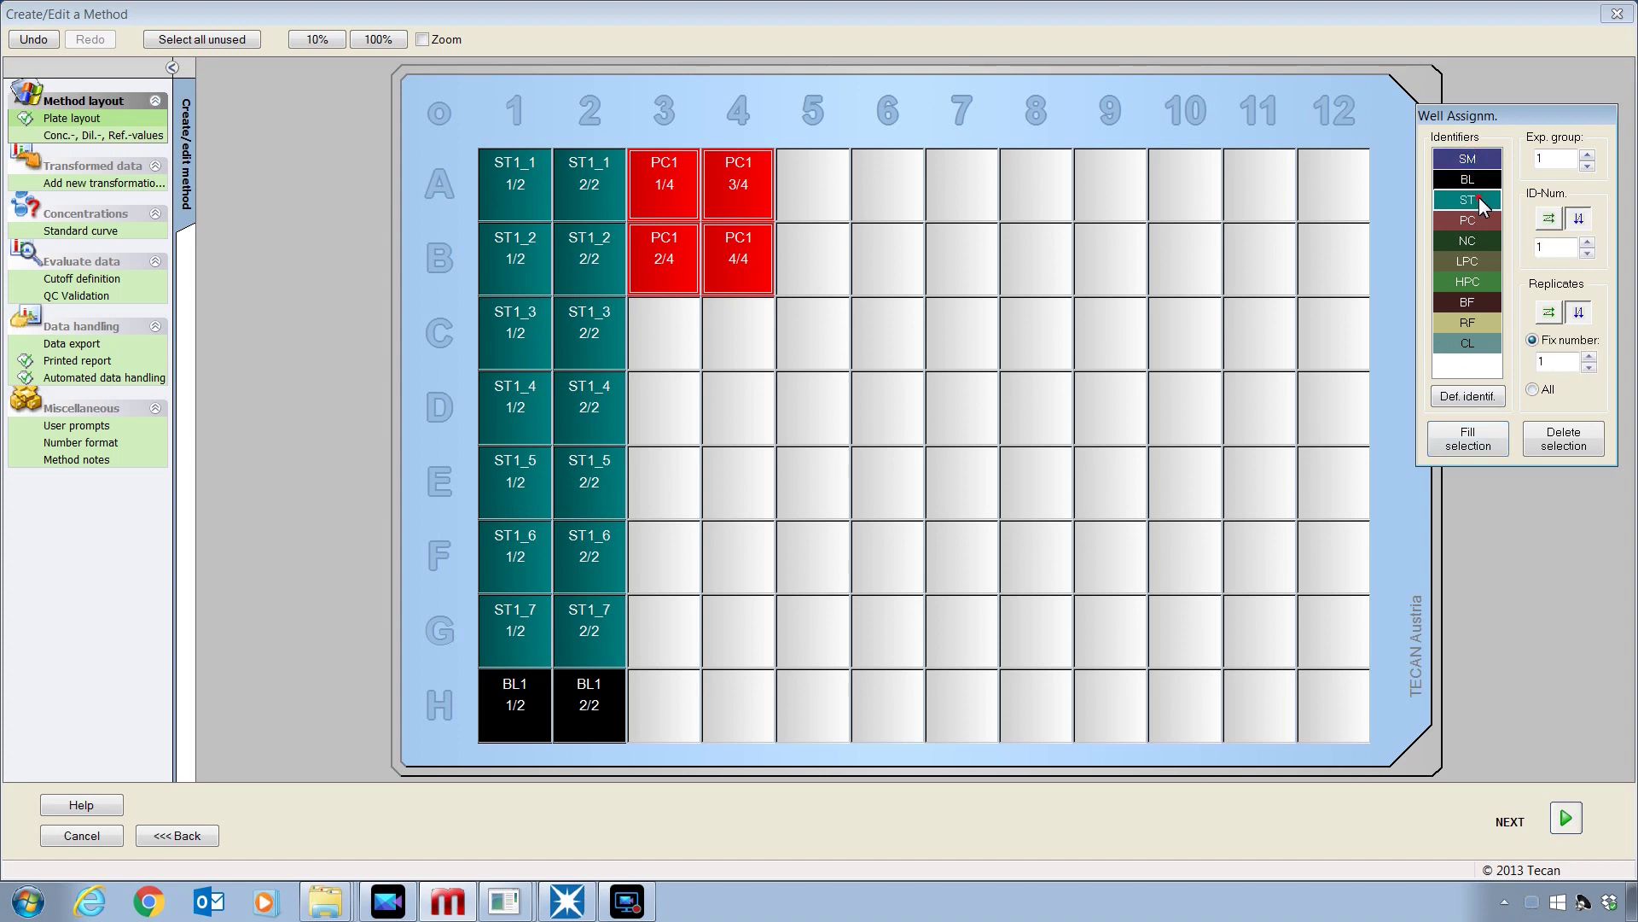
left_click(1466, 160)
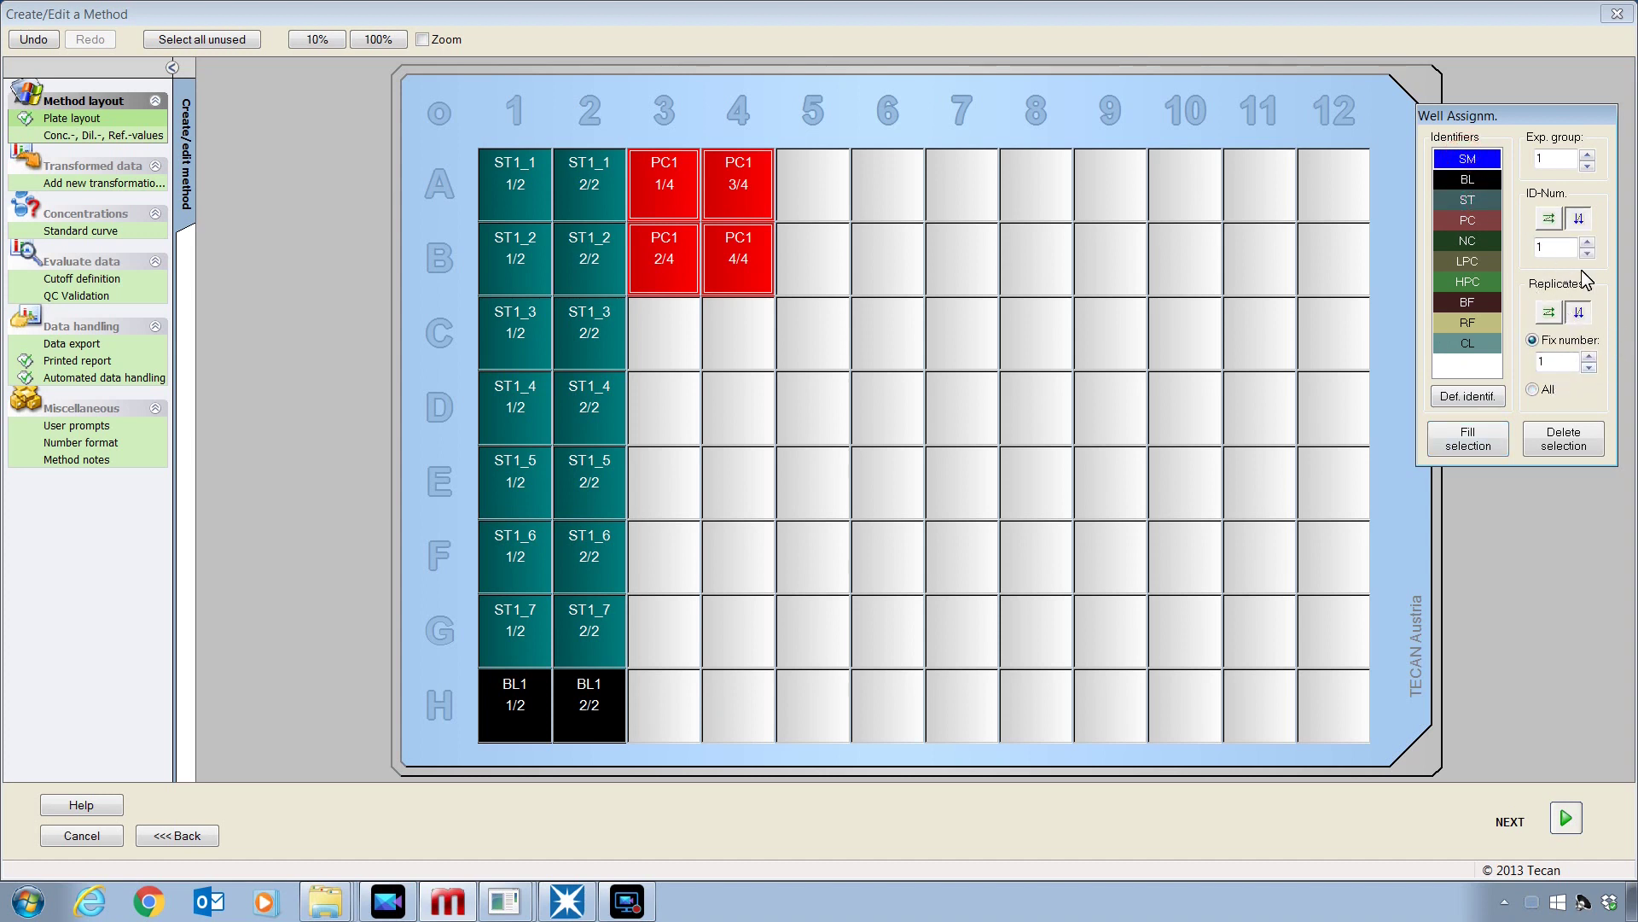
left_click(1467, 303)
Step: Fill wells C3–D4 with negative control NC1
left_click_drag(701, 360, 739, 412)
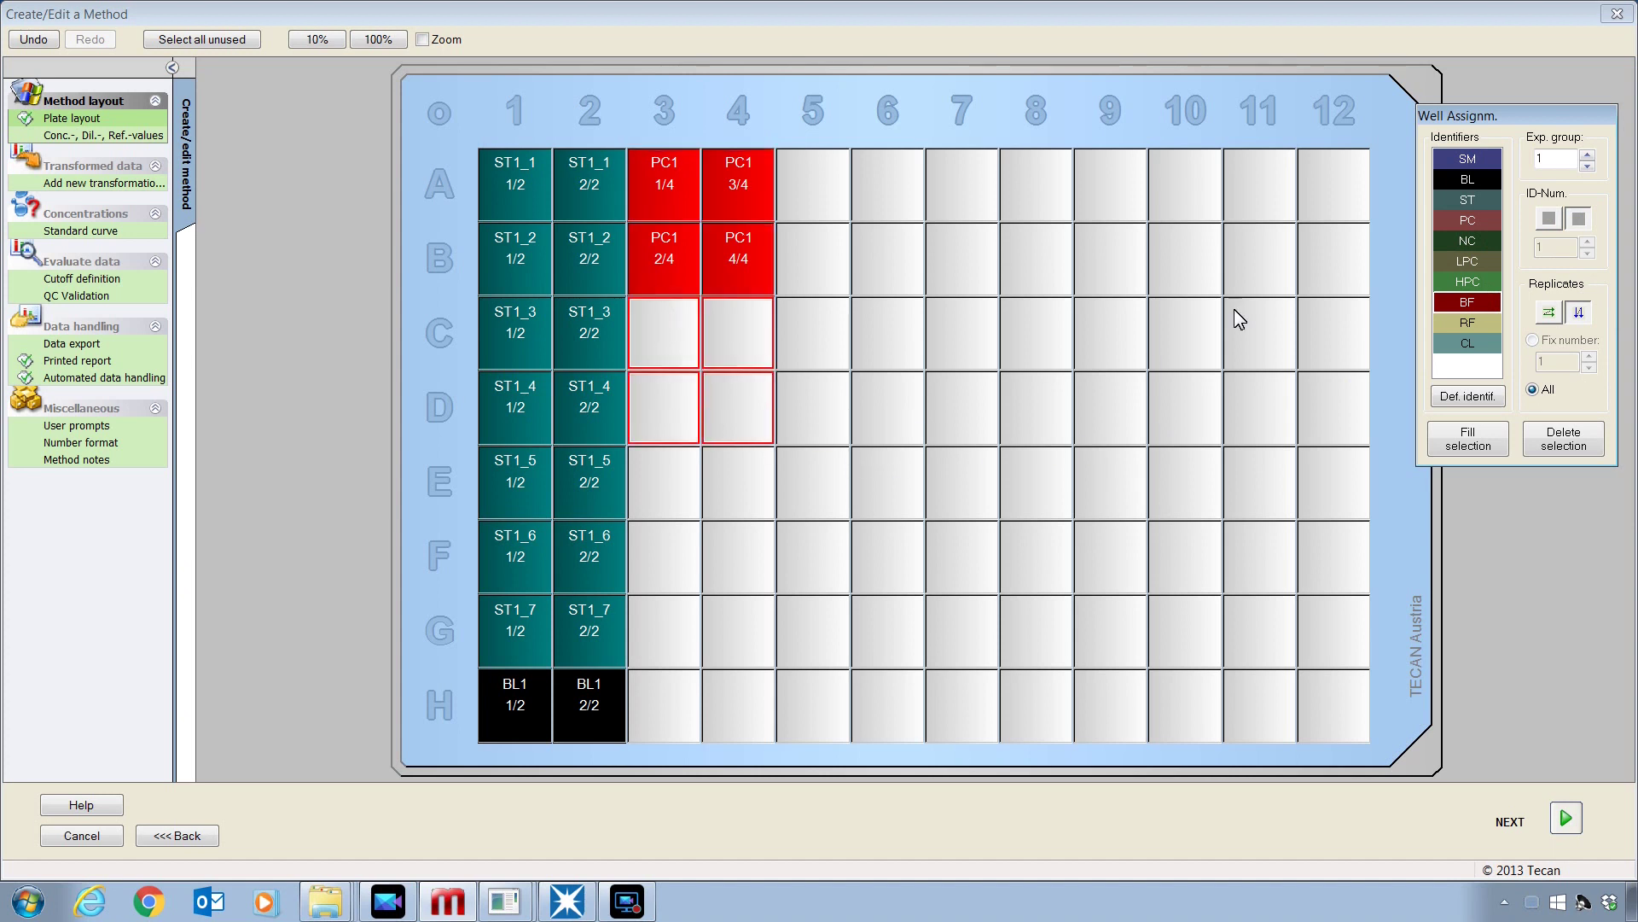
left_click(1473, 242)
left_click(1481, 437)
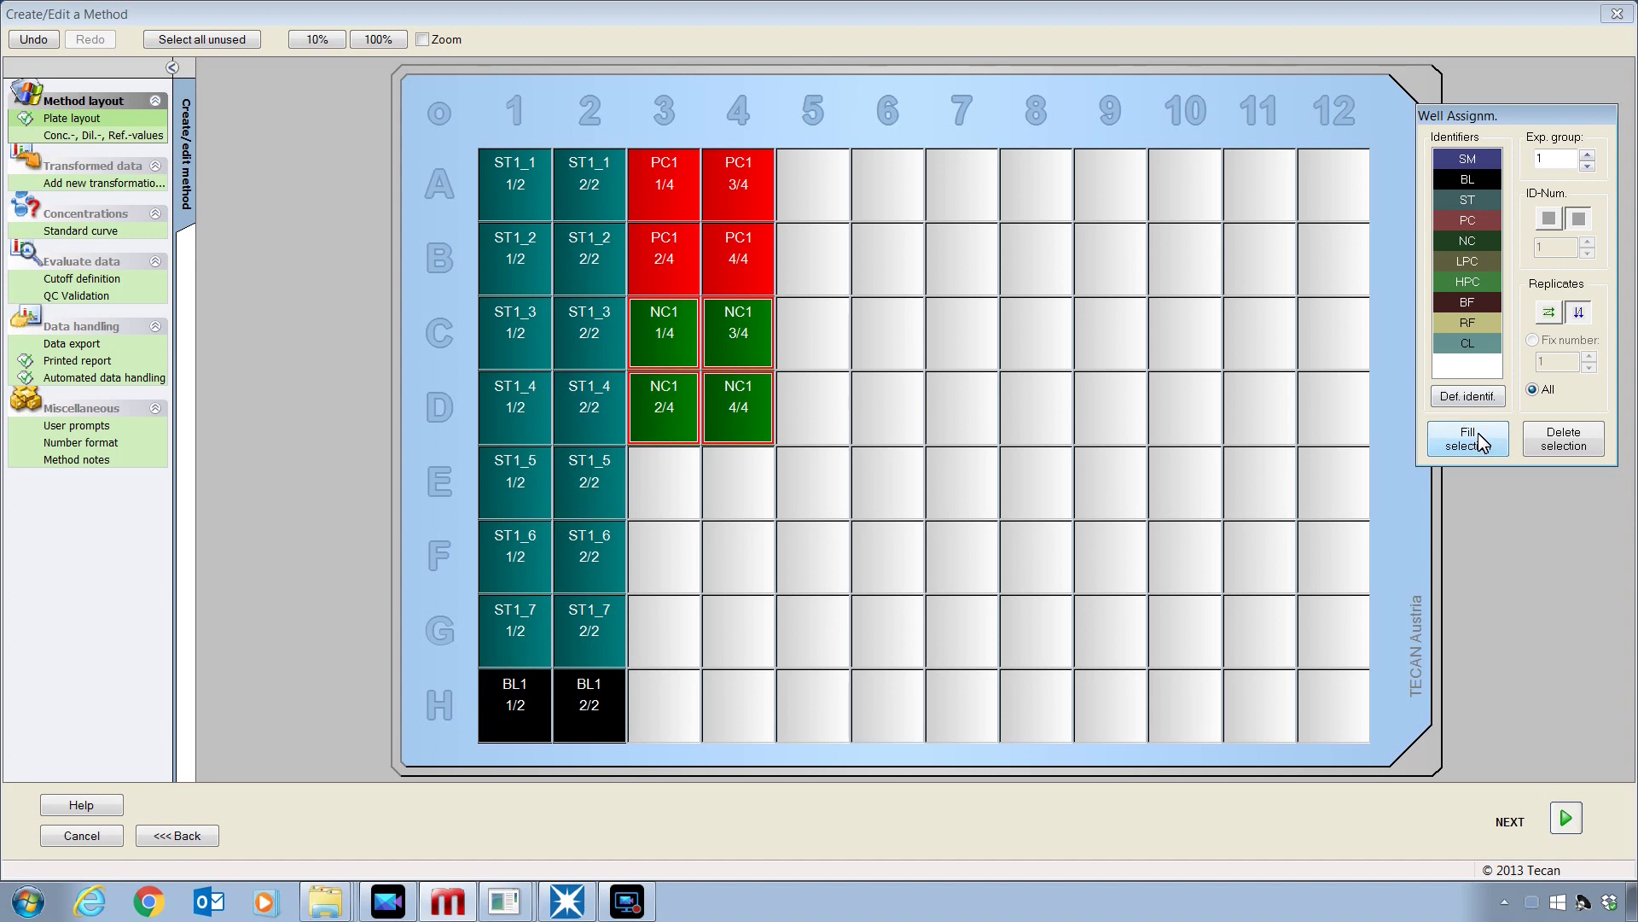
Step: Choose the SM identifier with horizontal replicates, Fix number 2
left_click(1442, 162)
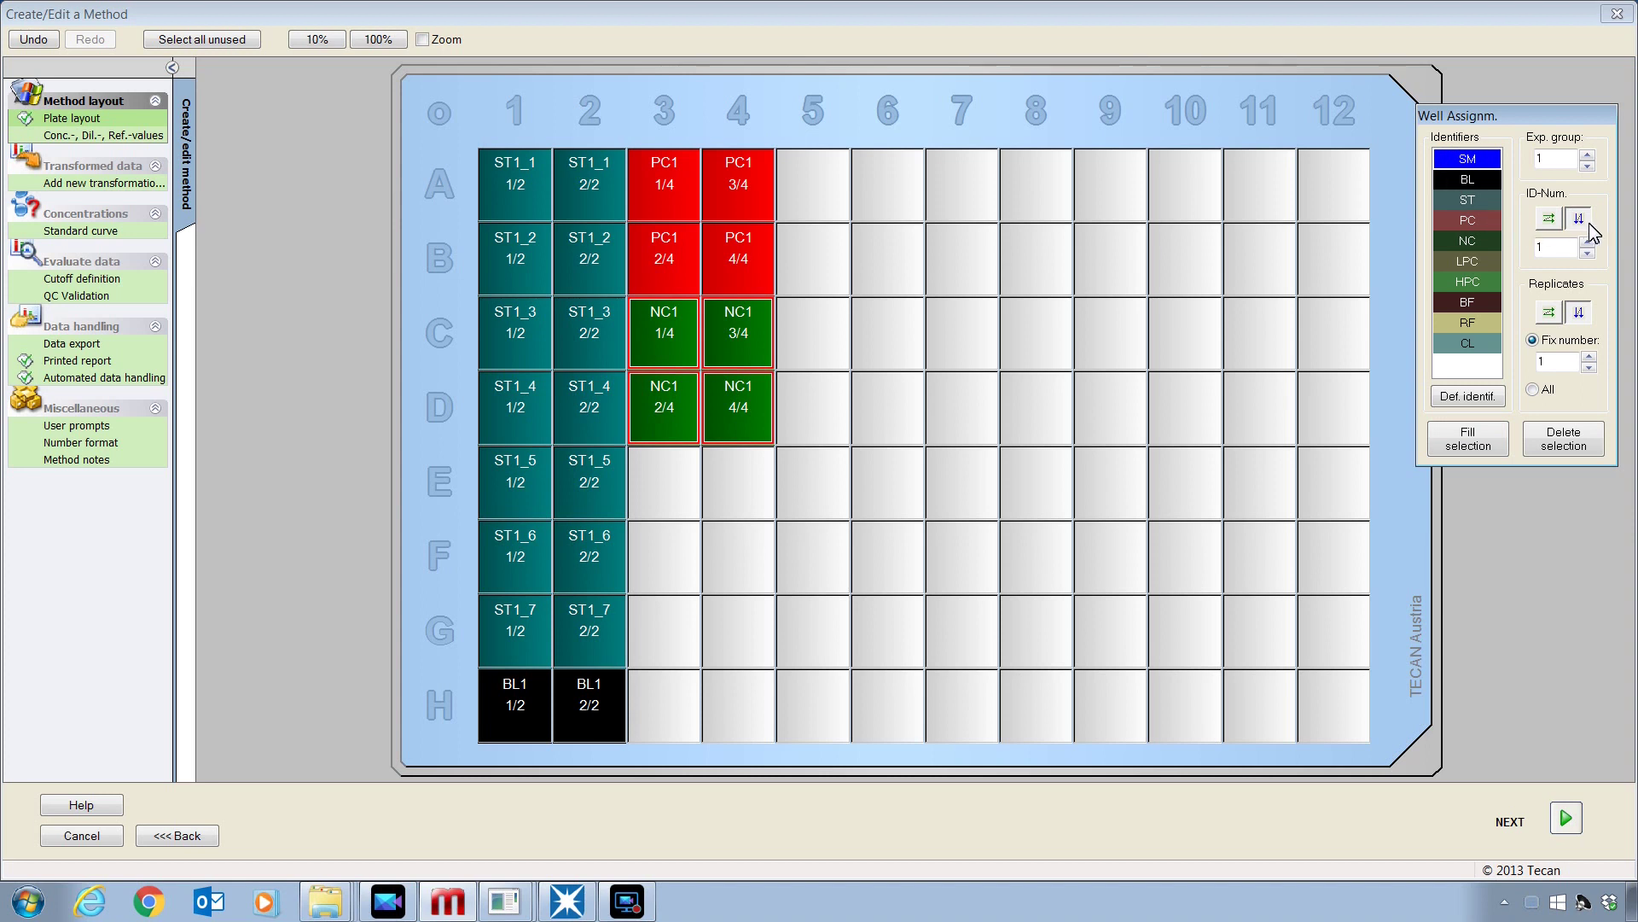
left_click(1549, 312)
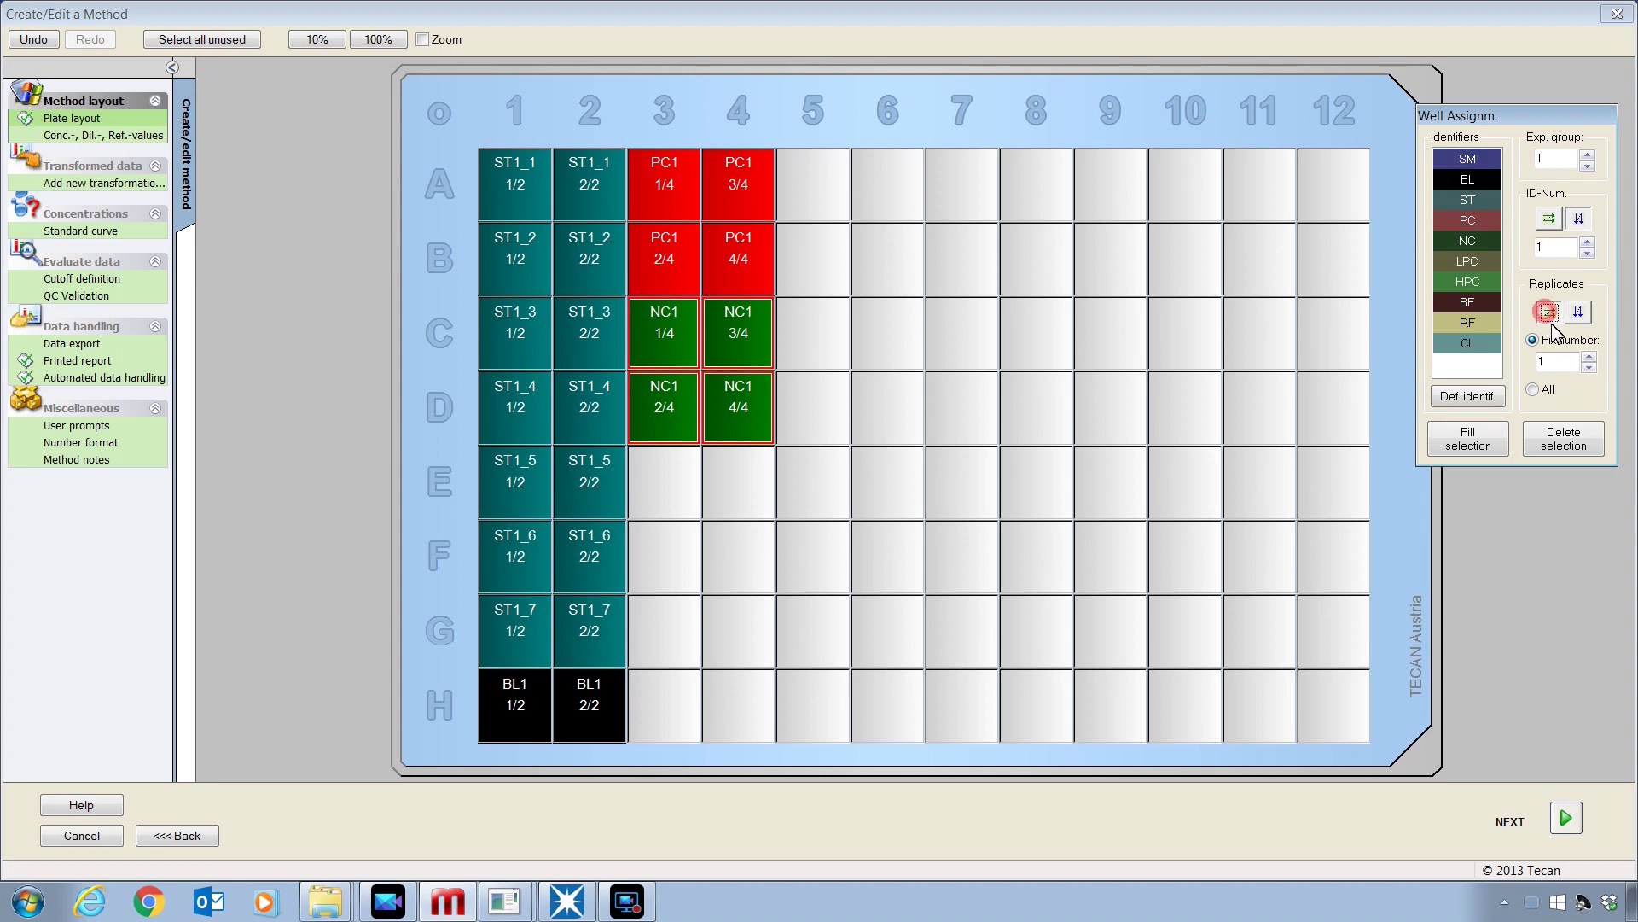
left_click(1588, 356)
left_click(977, 314)
Step: After trying column 5–8 and row C headers, select D7–G9 and add A9–B10
right_click(978, 314)
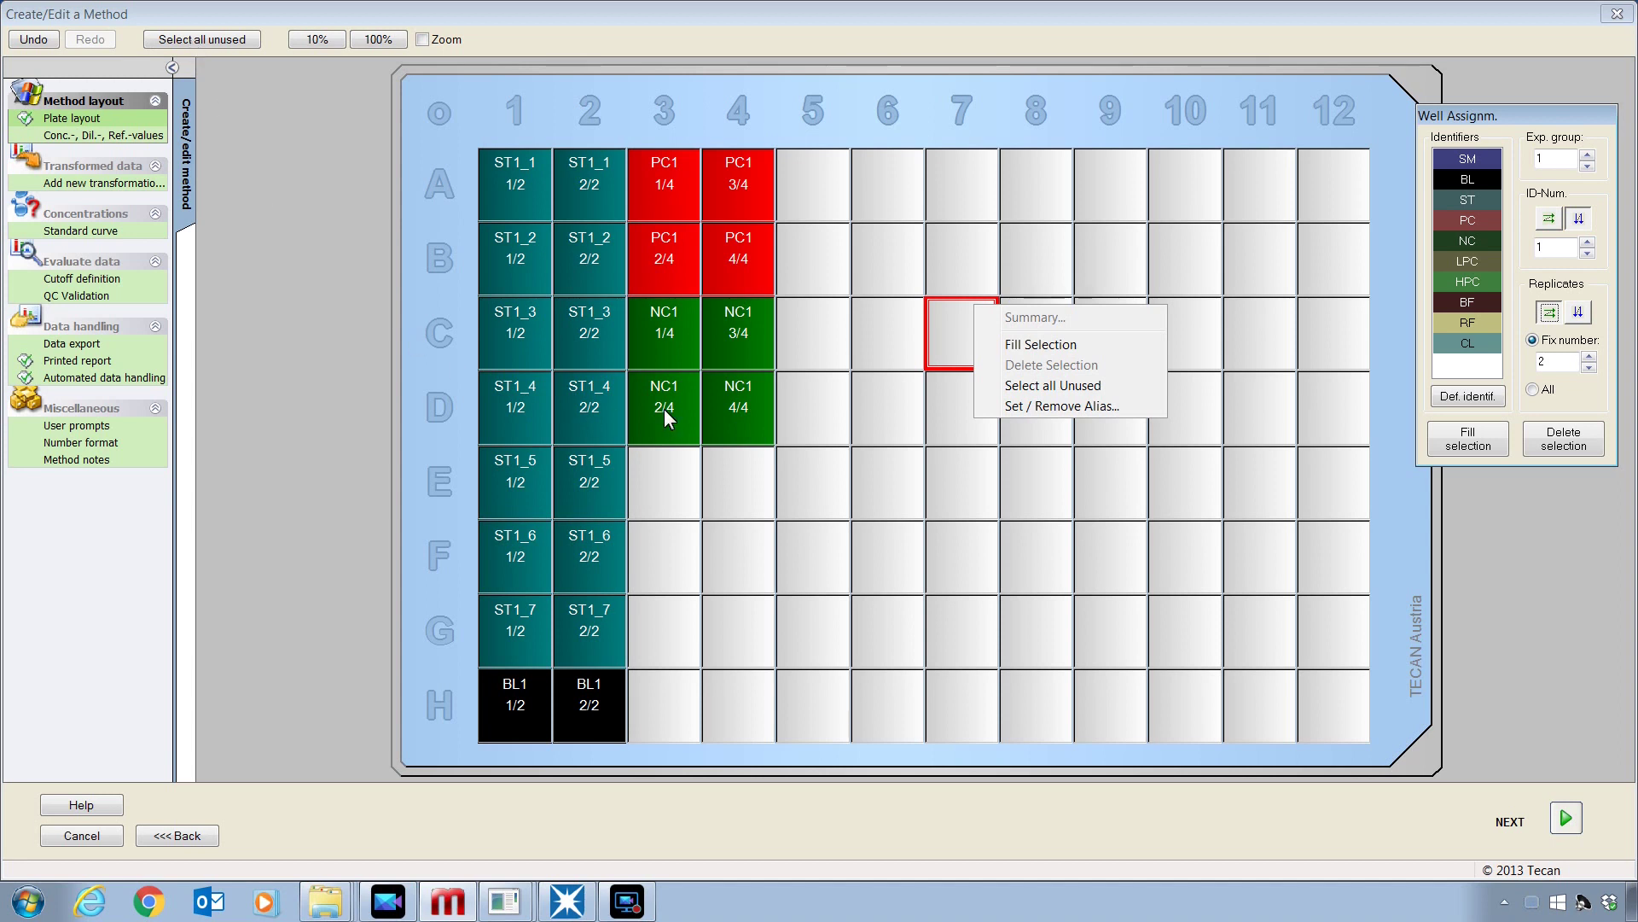
left_click(817, 94)
left_click(816, 95)
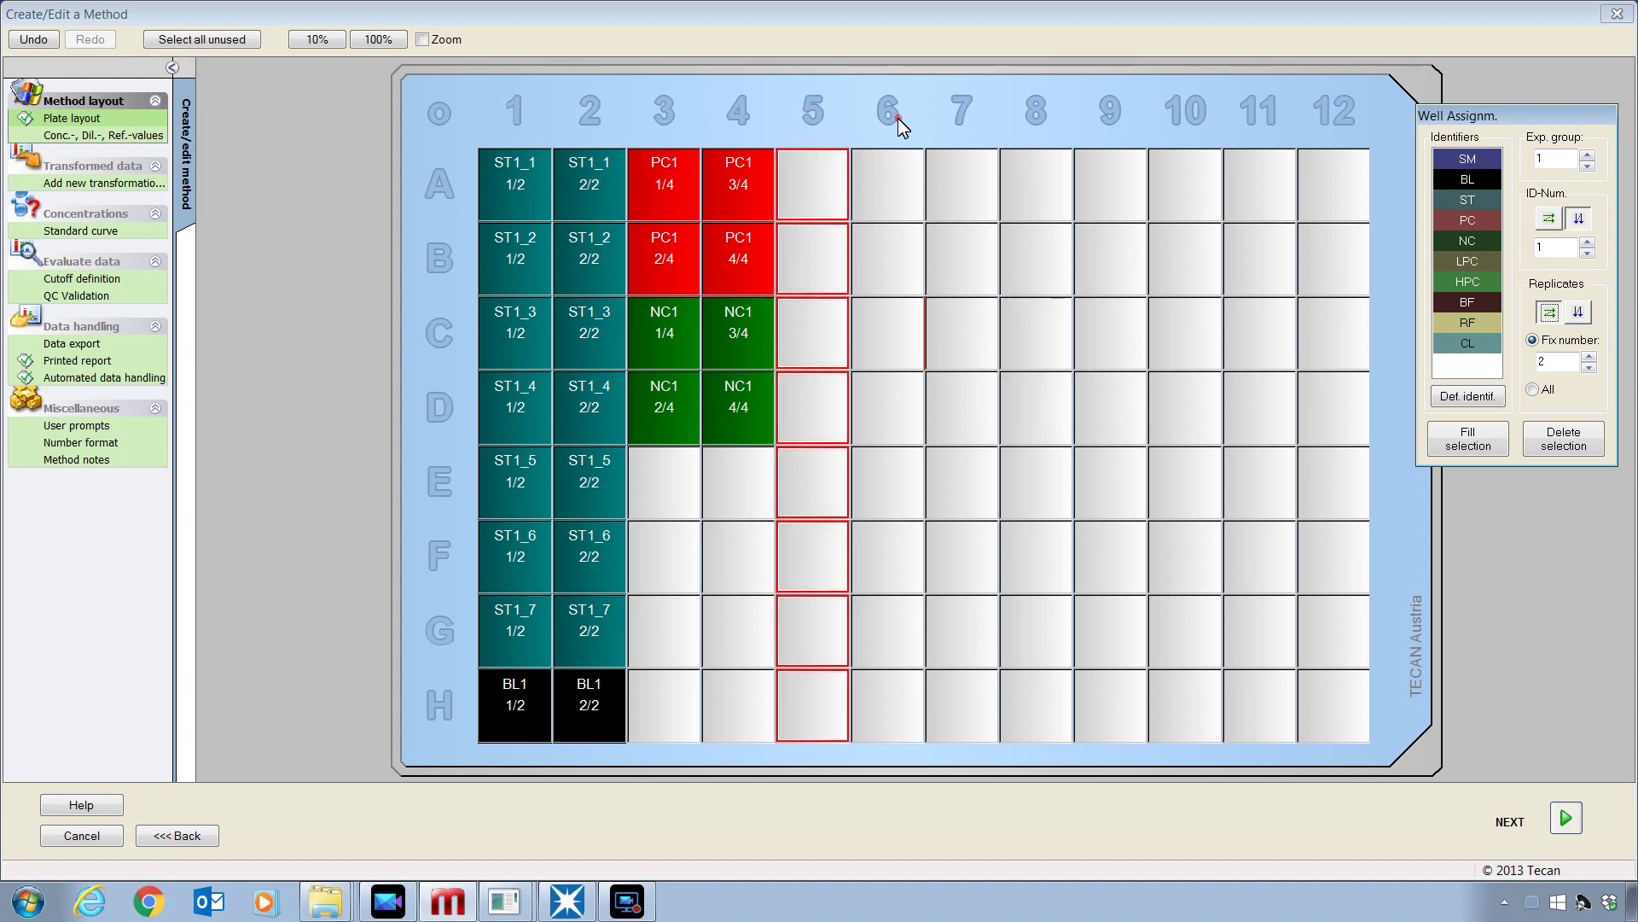
left_click(897, 118)
left_click(970, 113)
left_click(1051, 110)
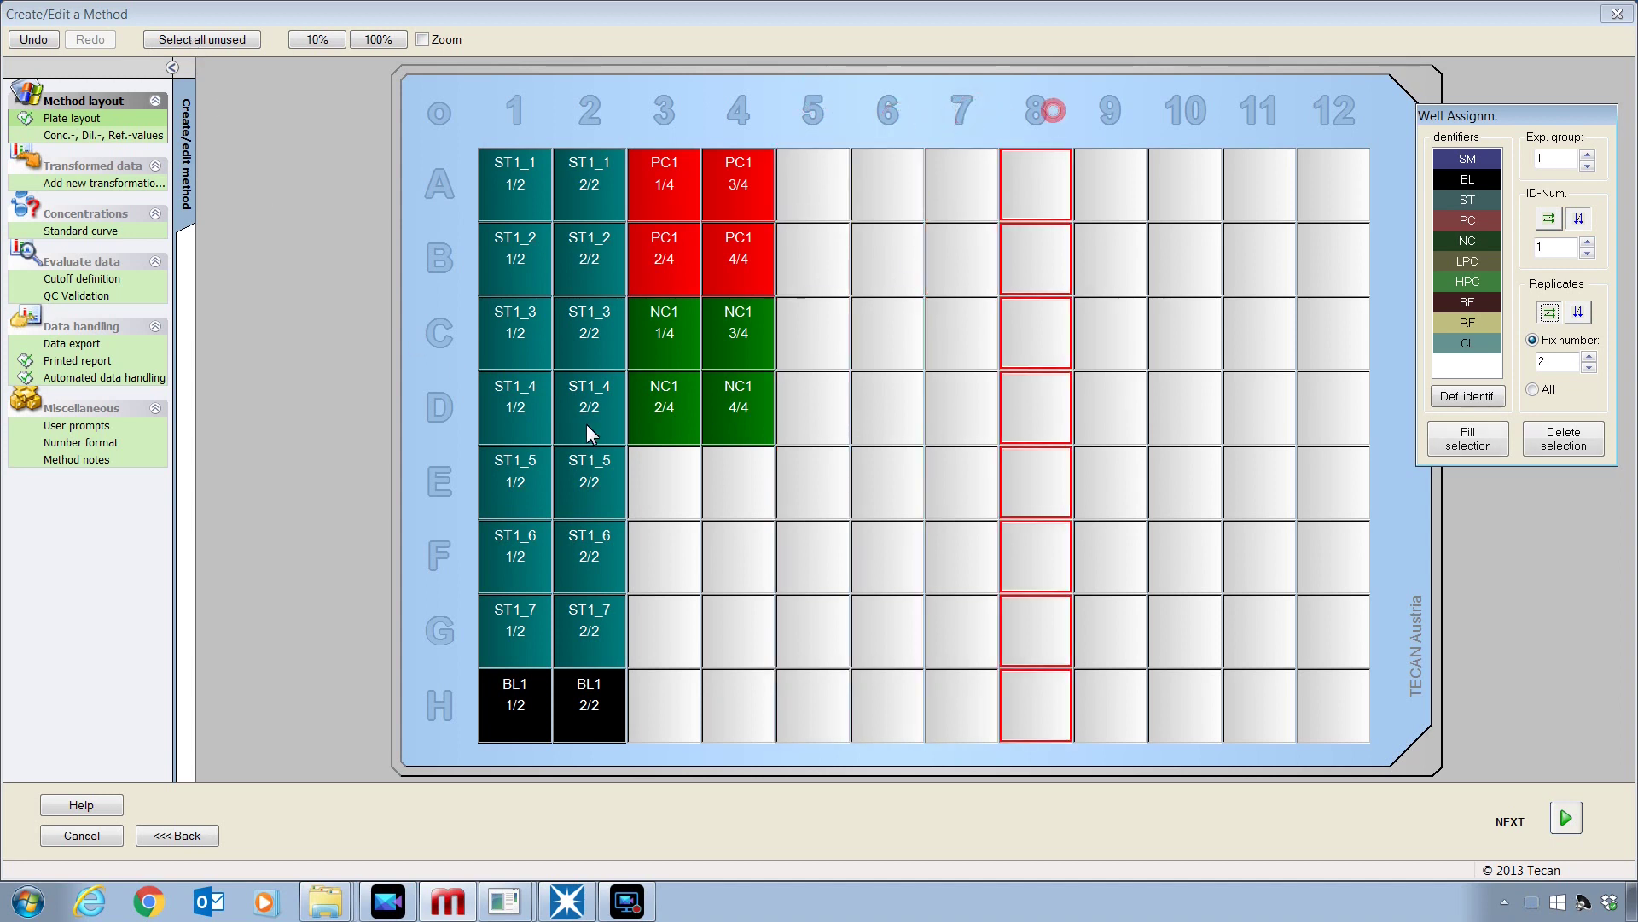
left_click(438, 314)
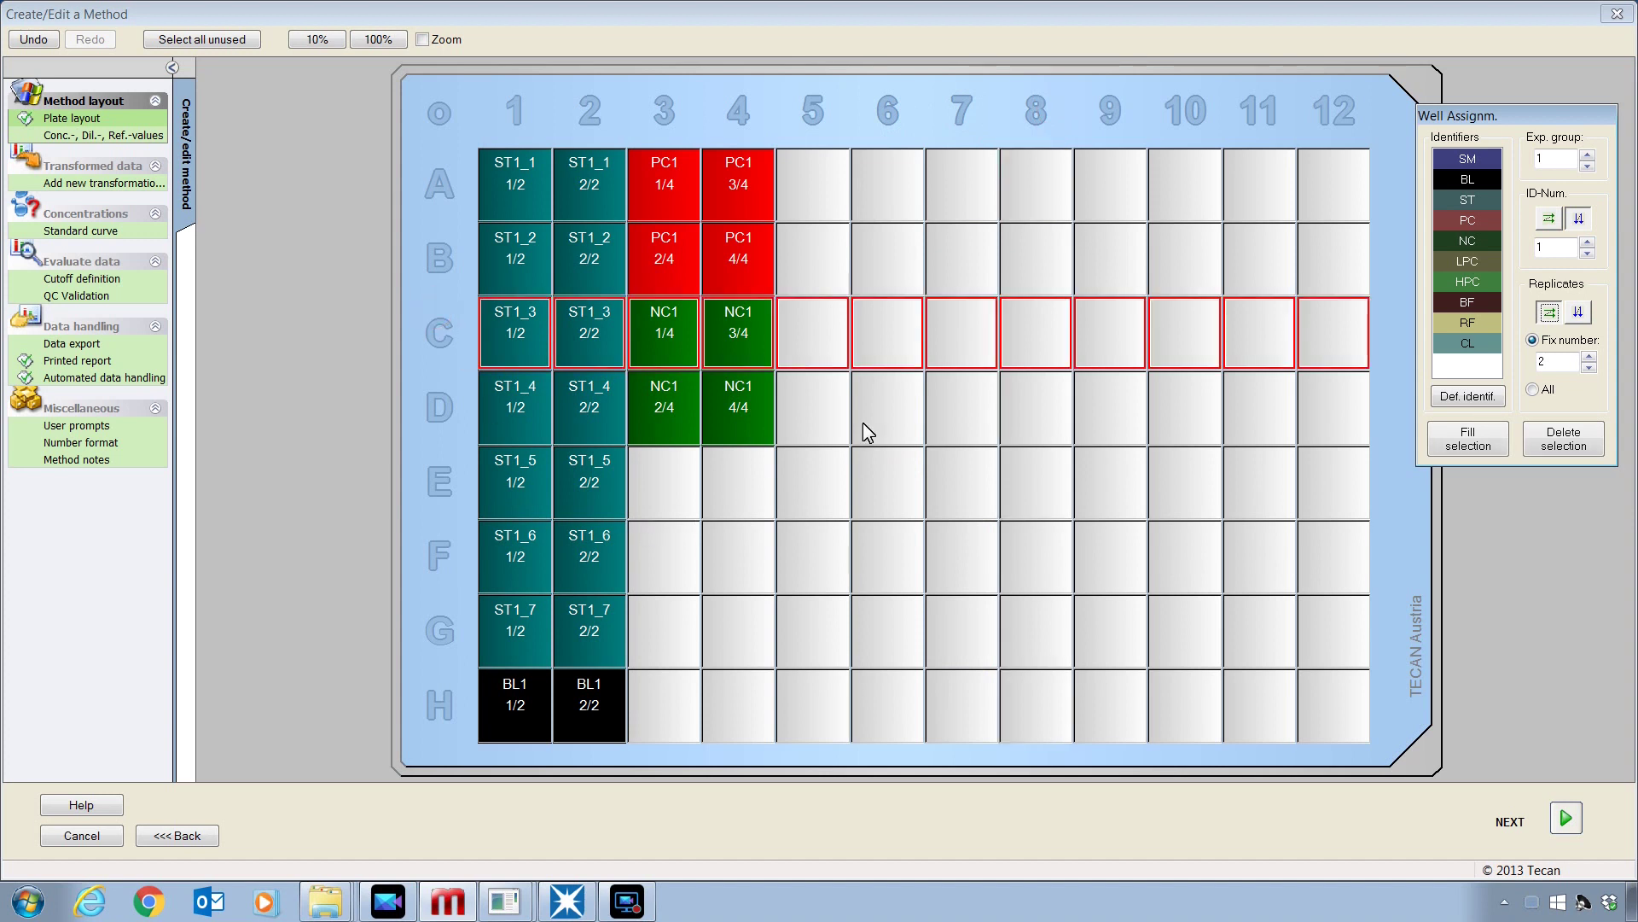
left_click_drag(972, 405, 1113, 602)
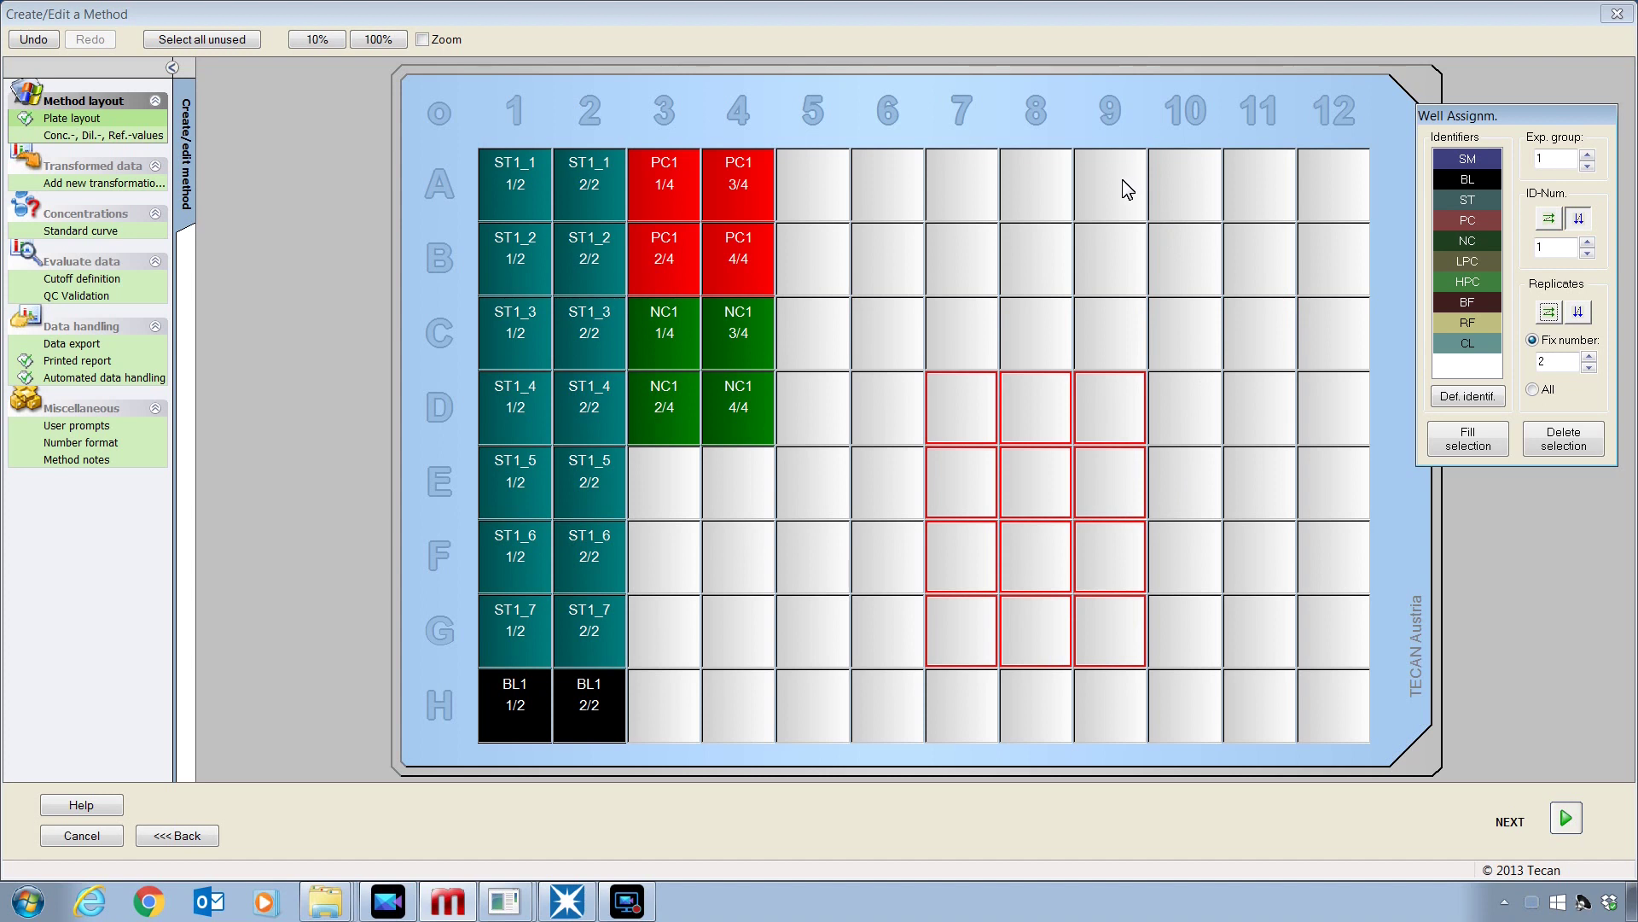
left_click_drag(1123, 179, 1210, 295)
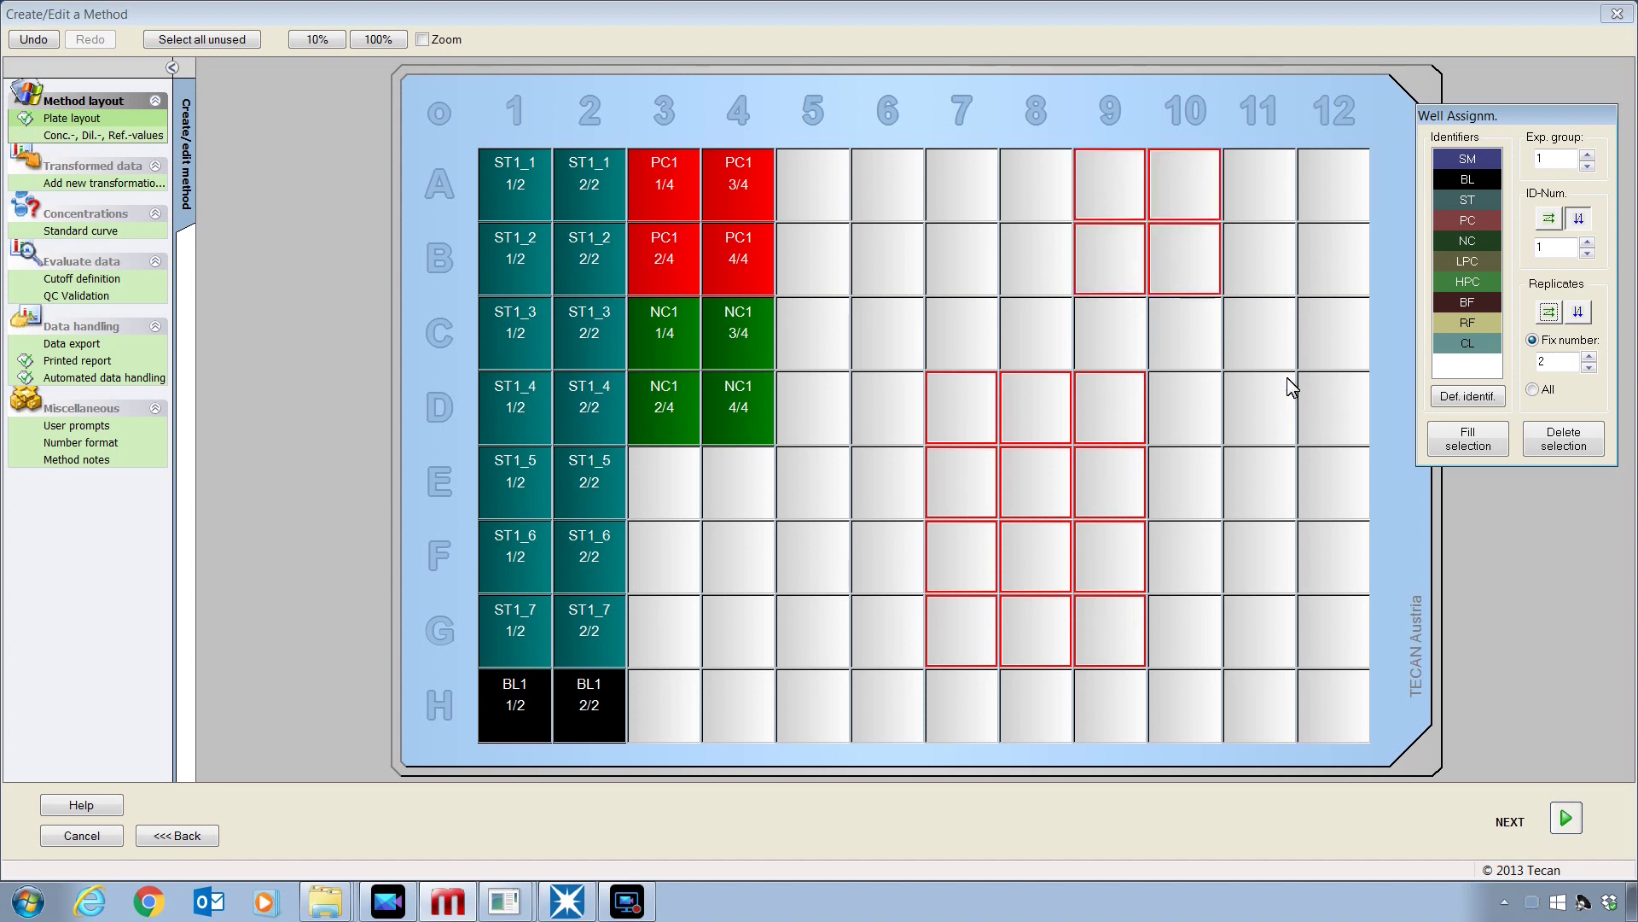
Step: Select all unused wells and fill them with samples SM1_1–SM1_36 in duplicate
left_click(220, 43)
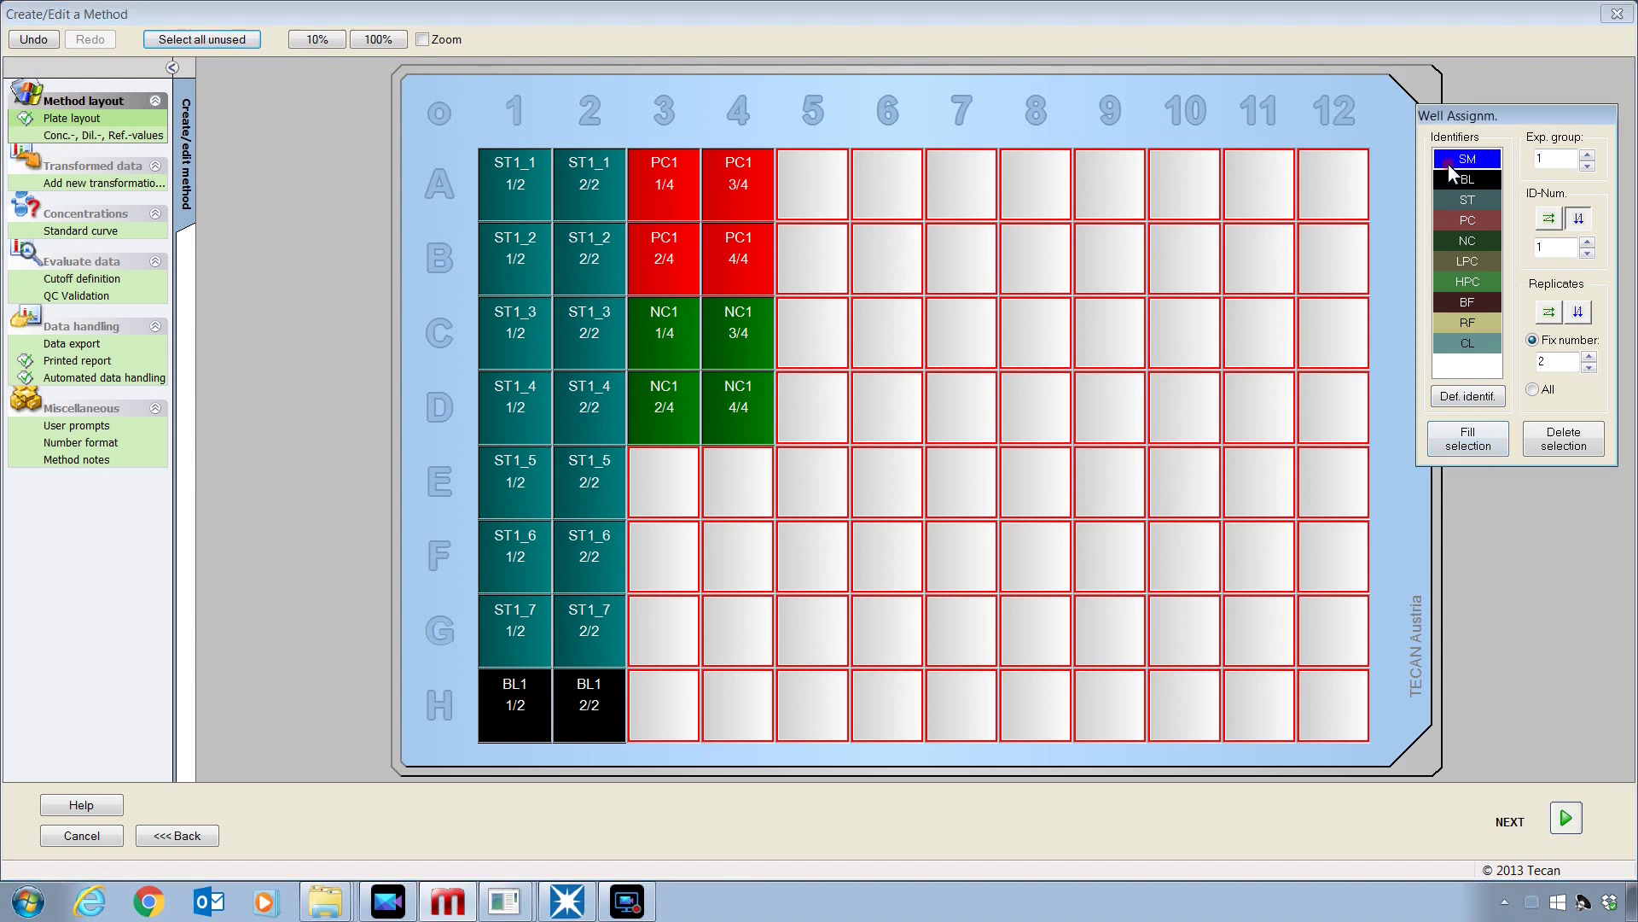
left_click(1476, 443)
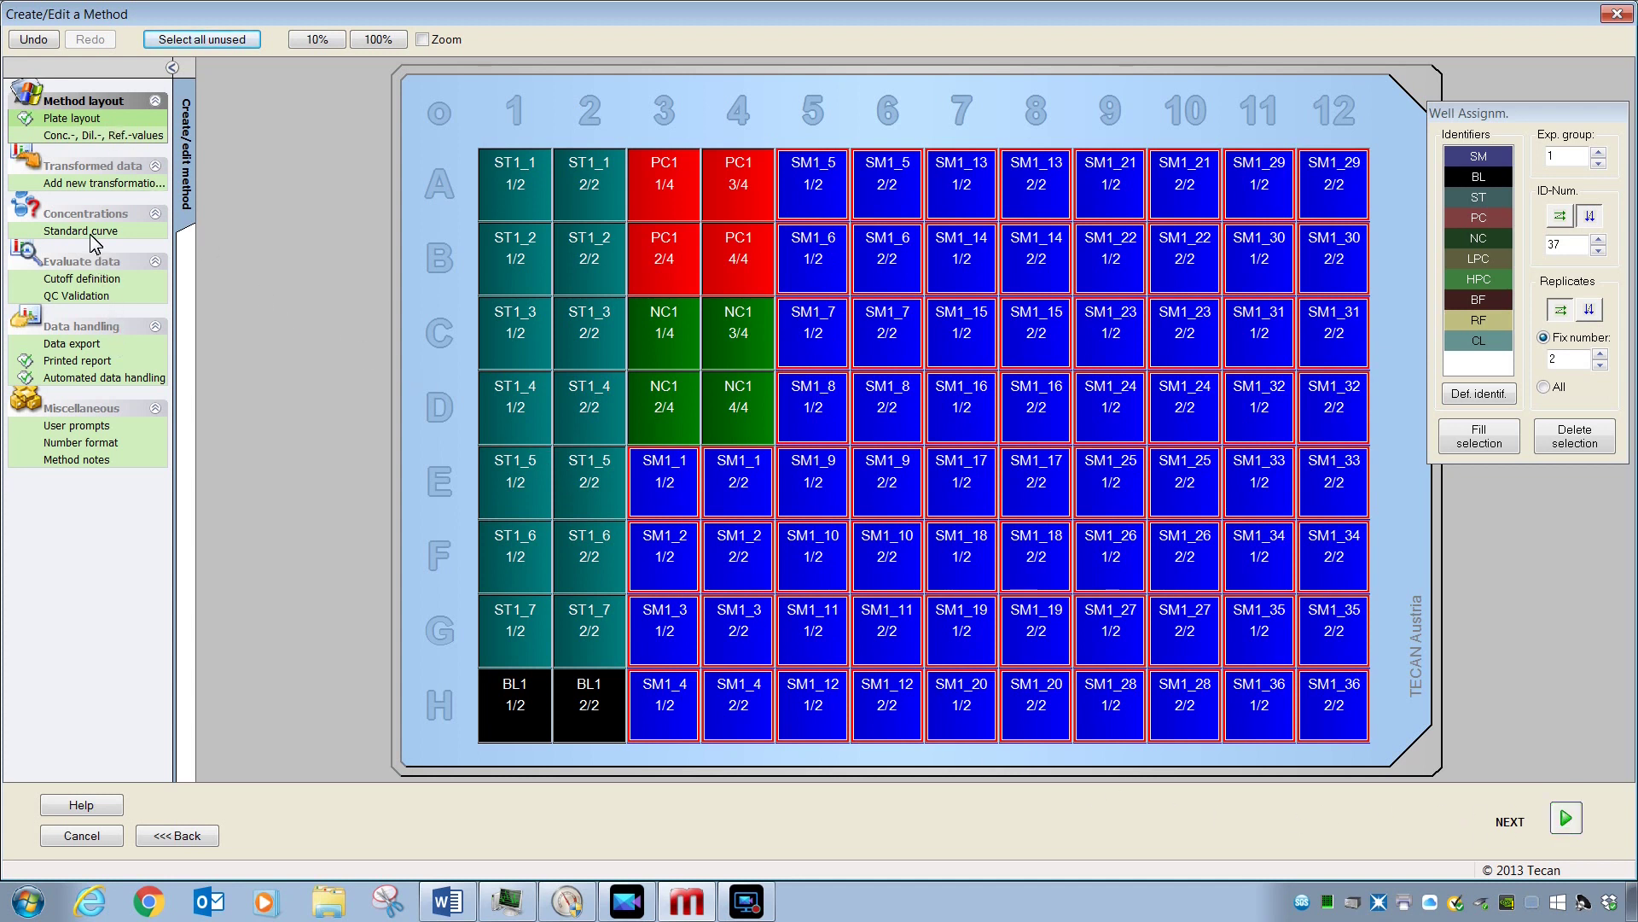
Step: Open the concentration, dilution and reference values with the ST identifier chosen
left_click(79, 136)
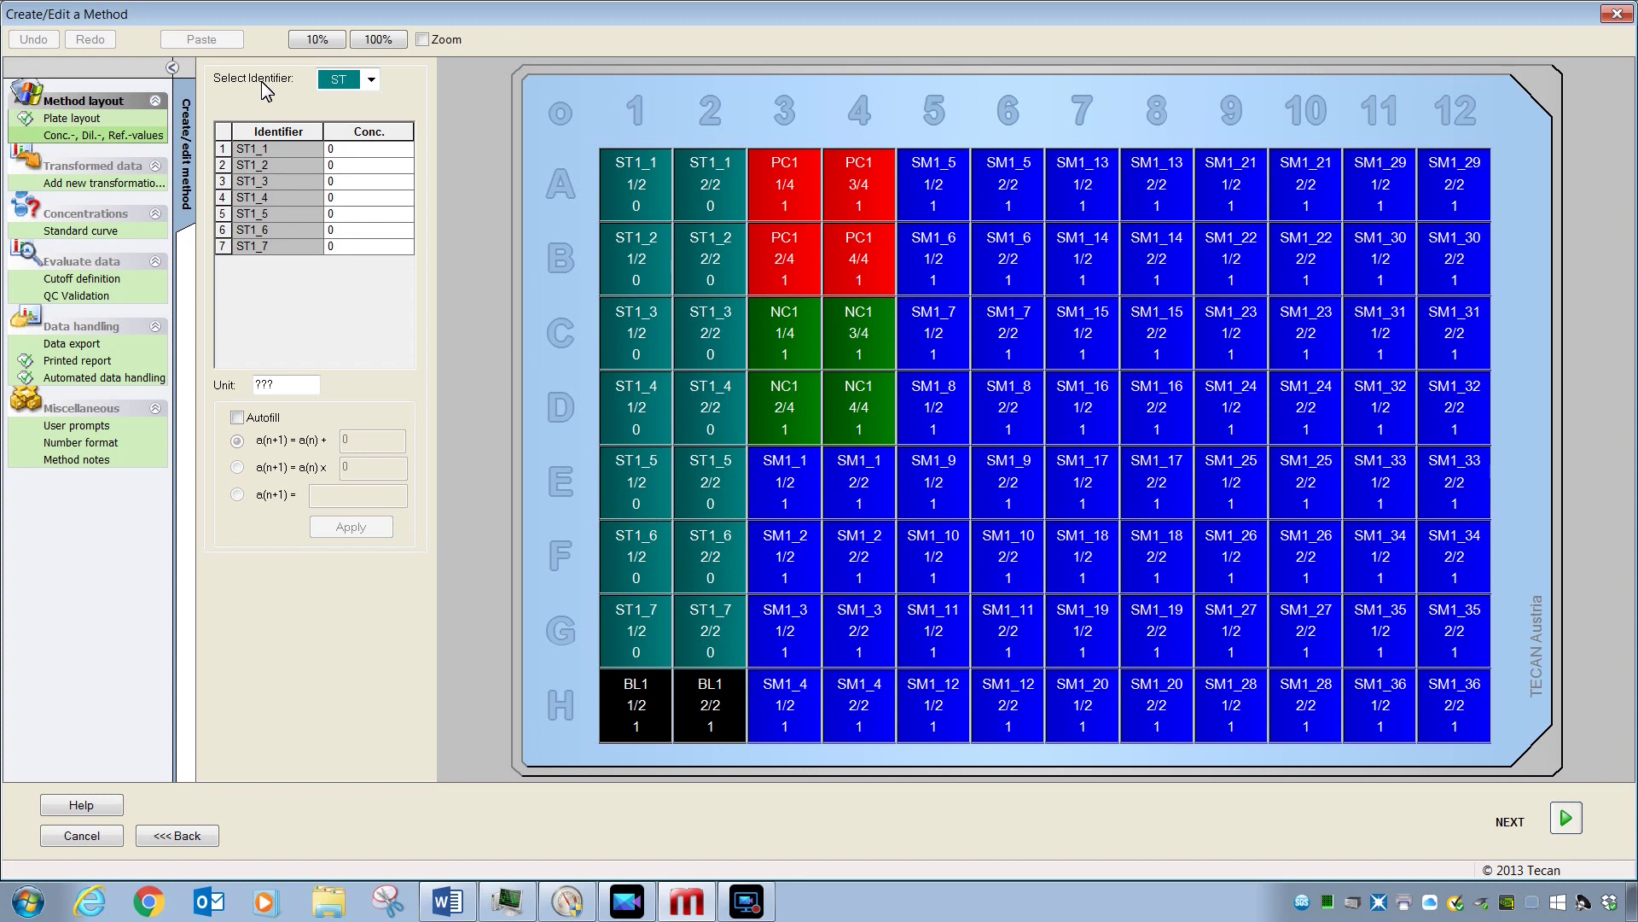
left_click(371, 79)
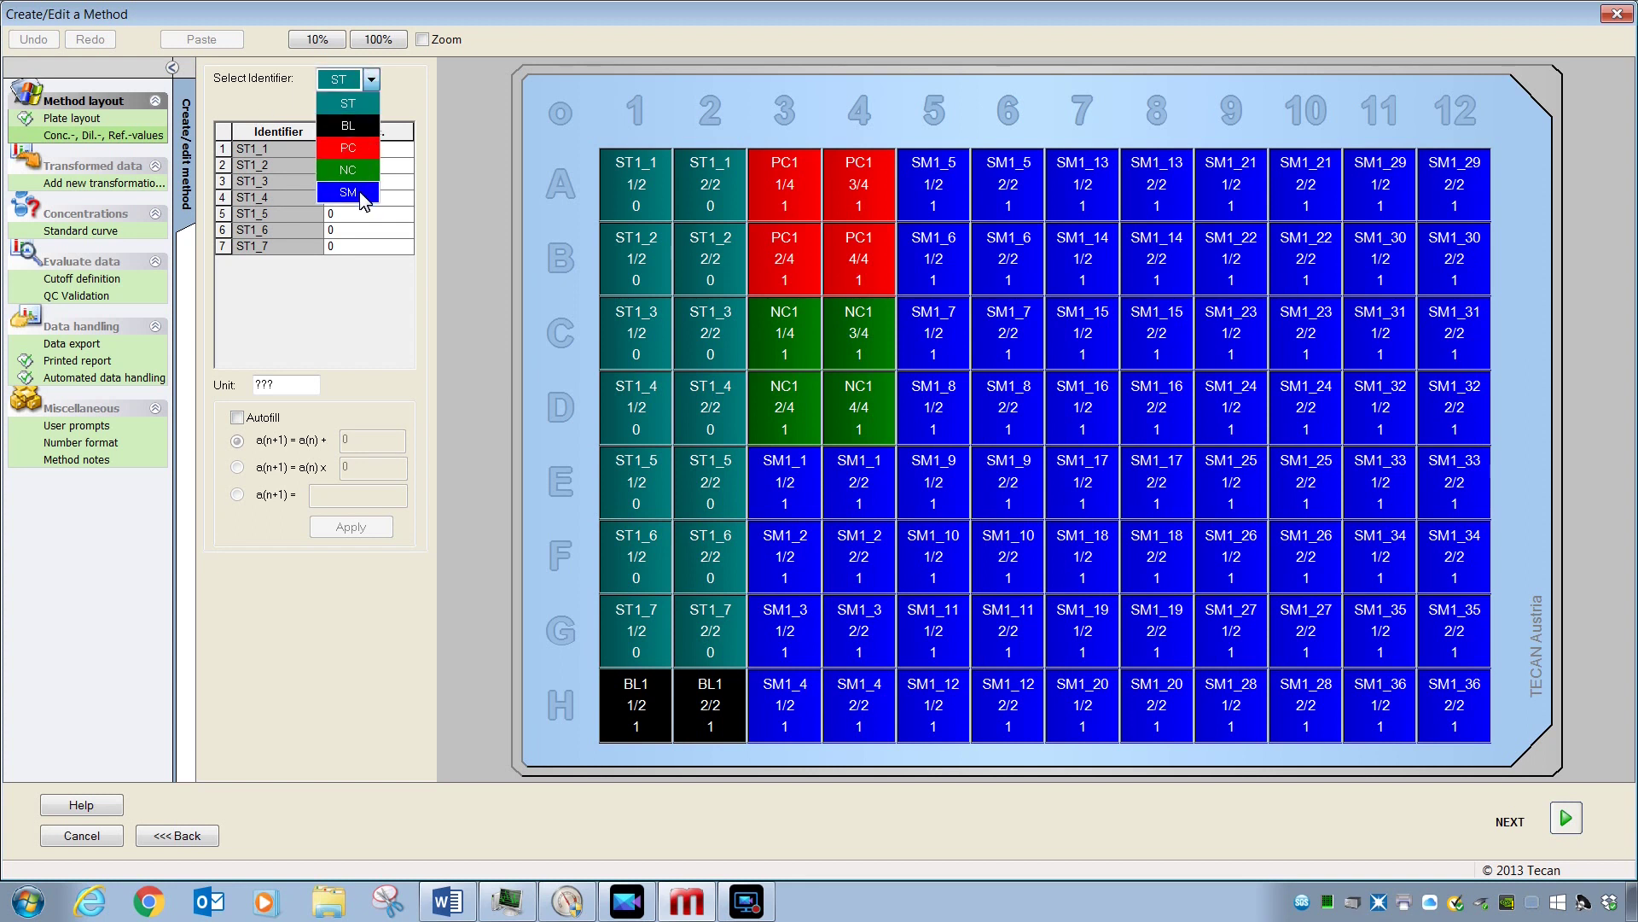
left_click(351, 106)
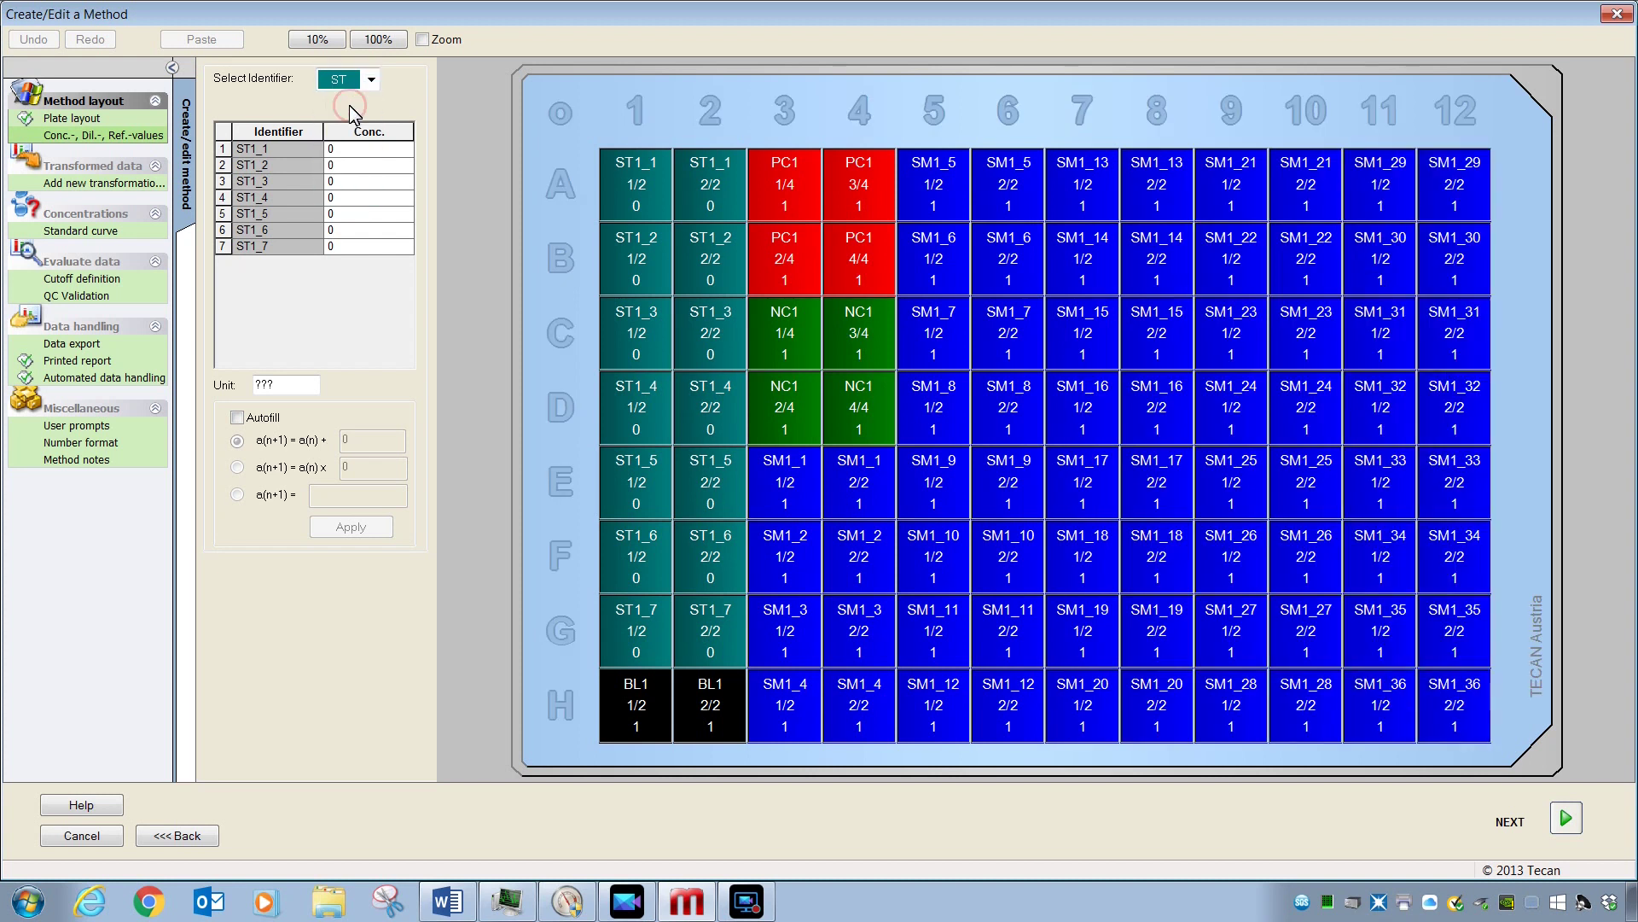
left_click(351, 153)
Step: Set the concentration of ST1_1 in wells A1–A2 to 1000
left_click(625, 190)
left_click_drag(625, 189, 705, 211)
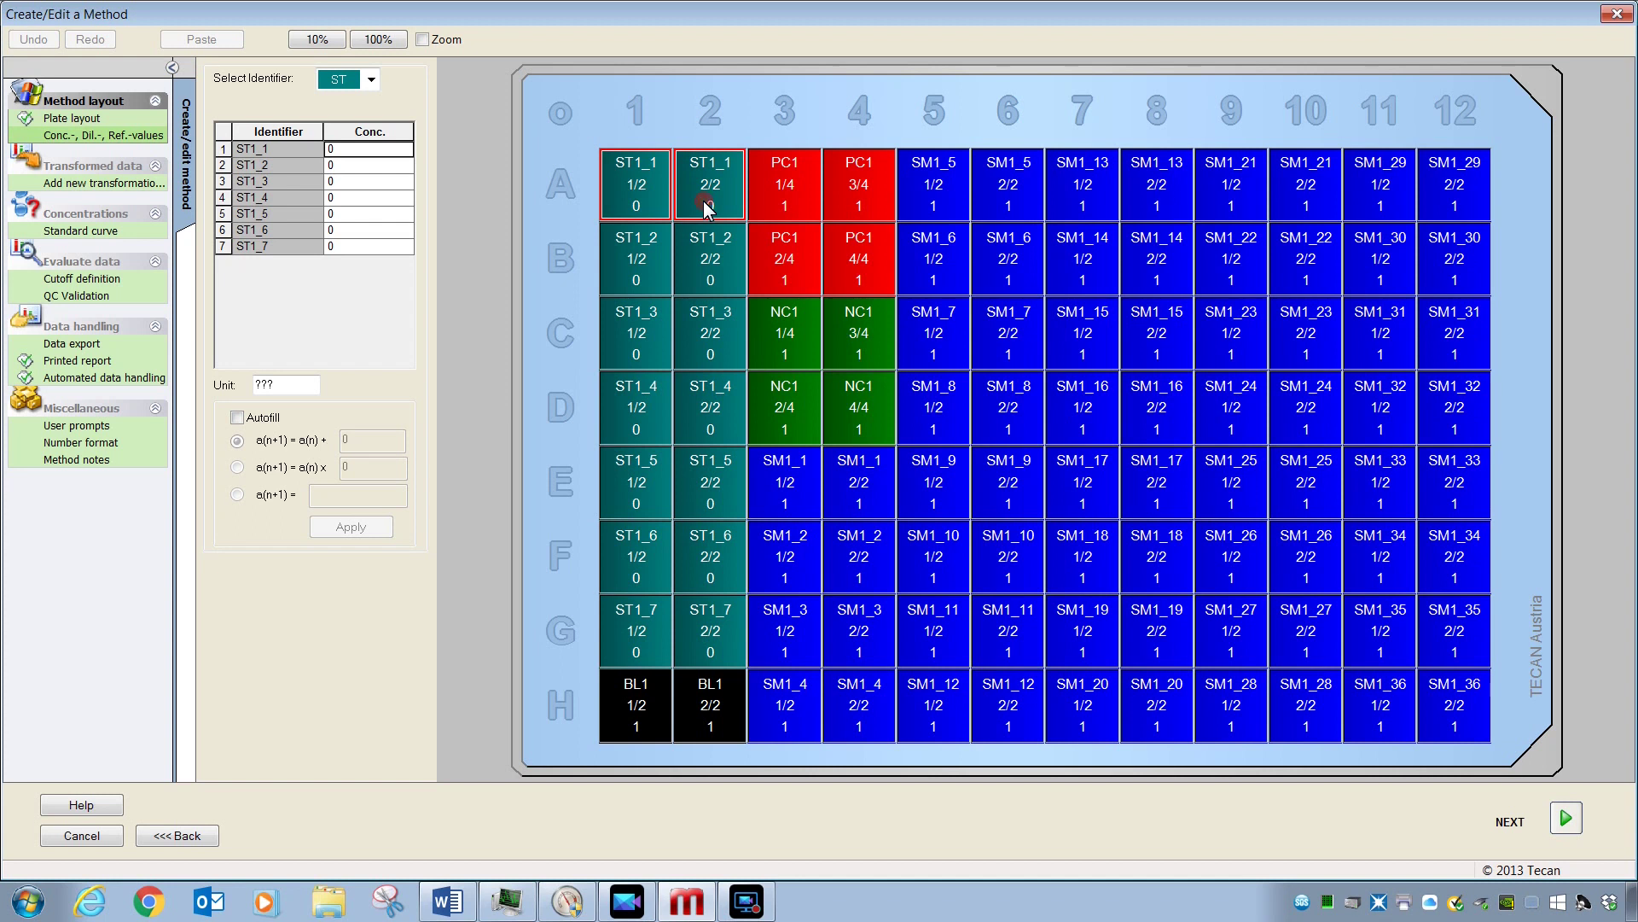
right_click(704, 211)
left_click(739, 239)
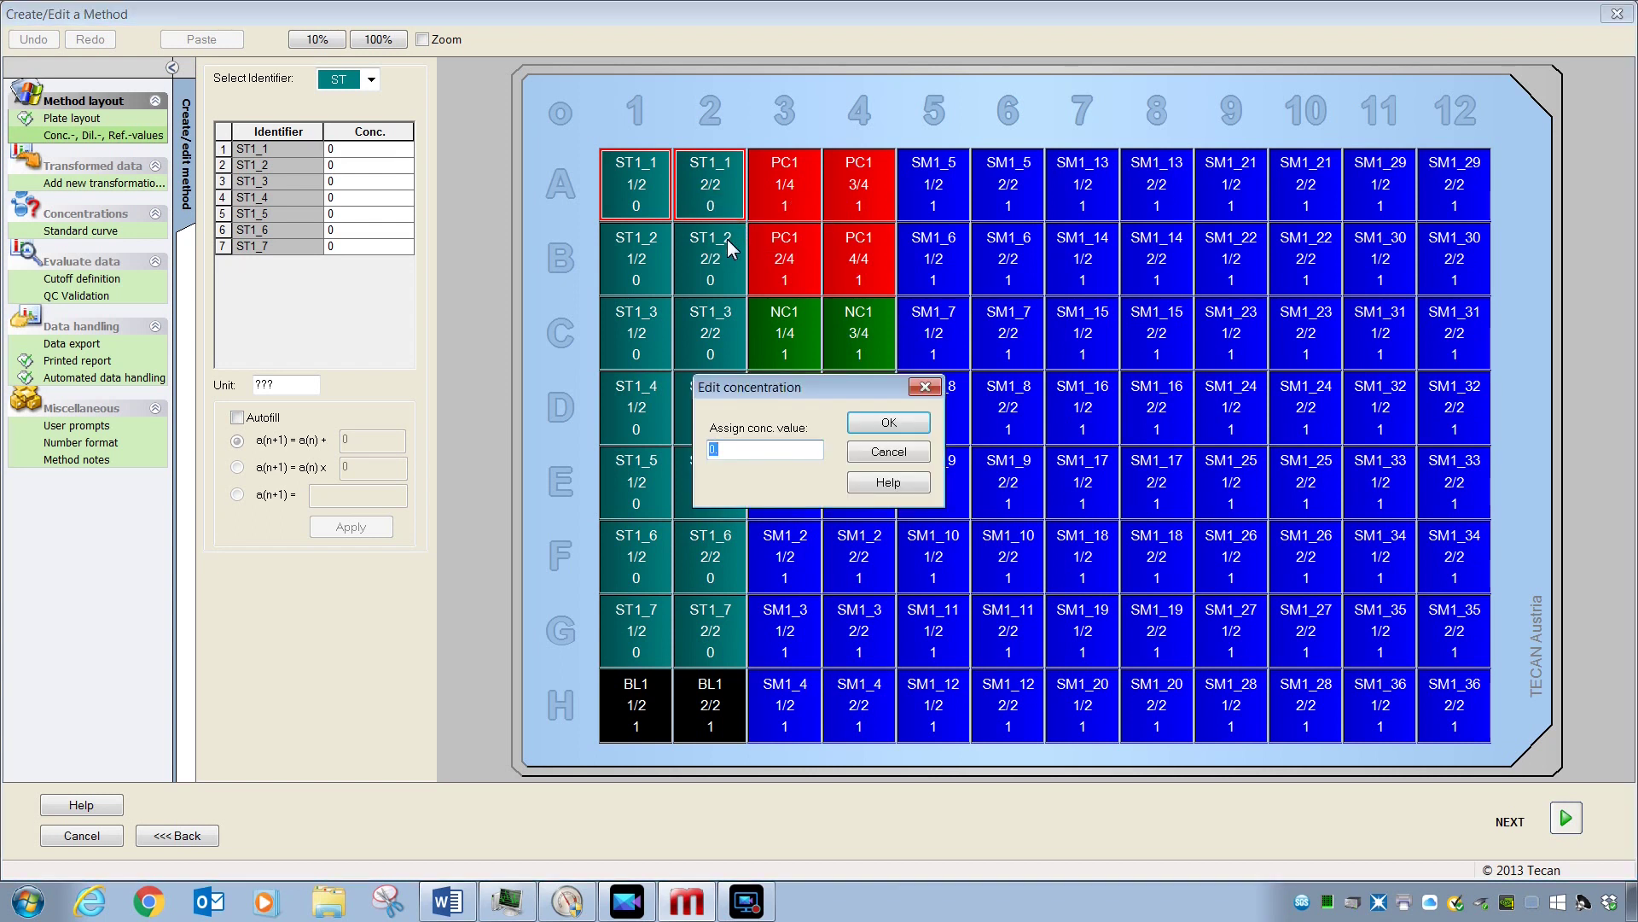
type("1000")
left_click(910, 422)
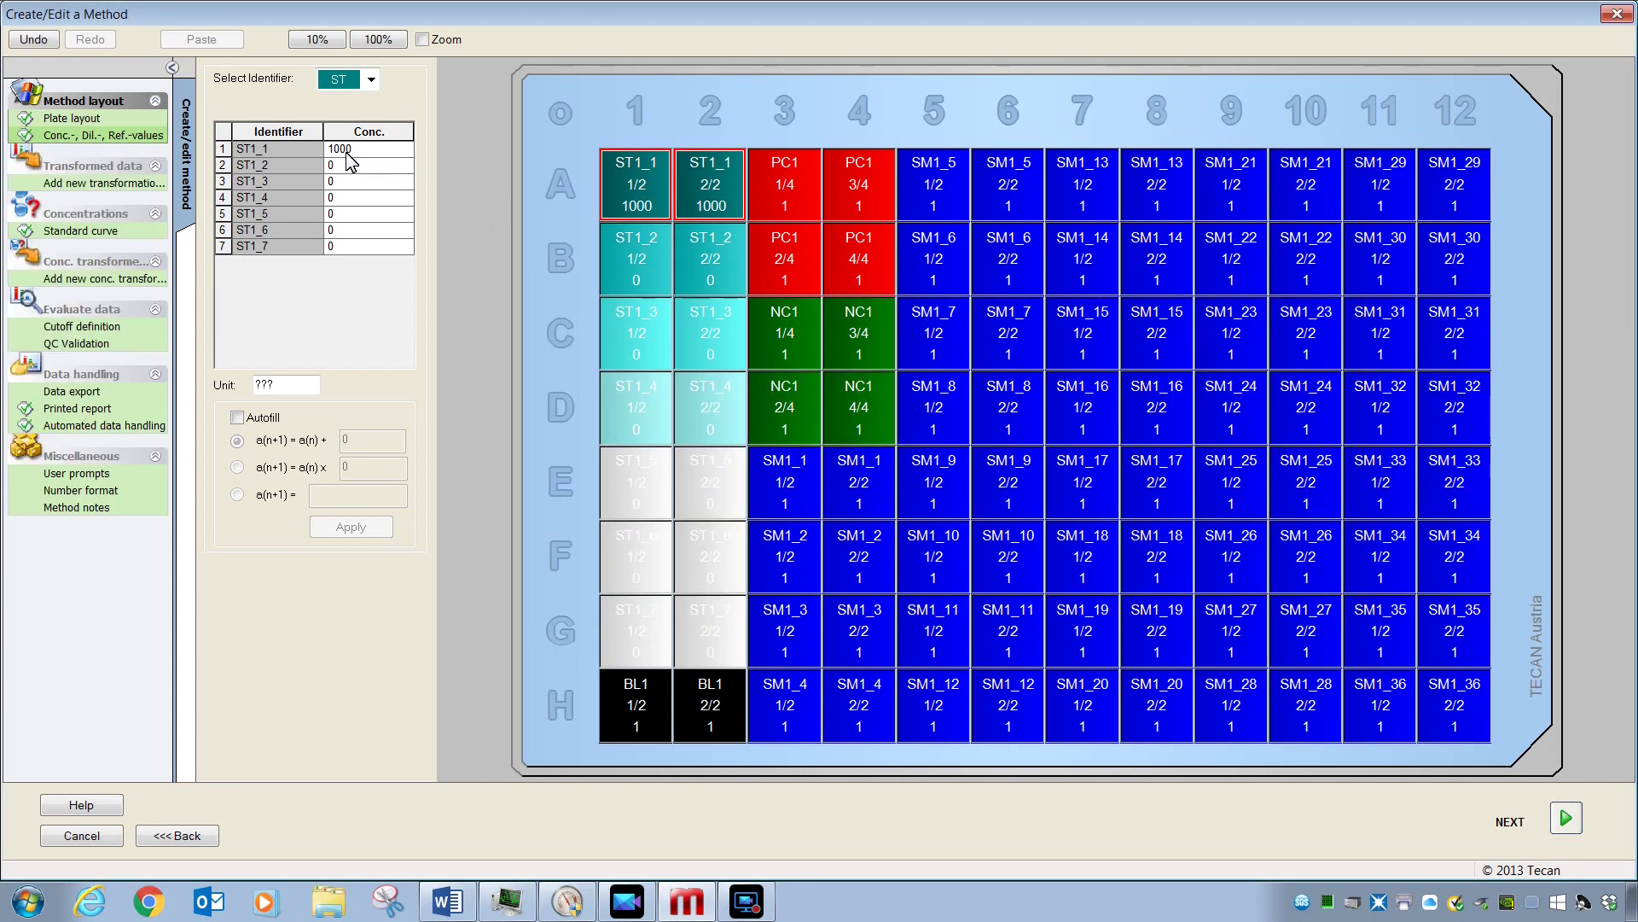
Step: Autofill ST1_2–ST1_7 as tenfold dilutions, a(n+1)=a(n) x 0.1, down to 0.001
left_click(238, 418)
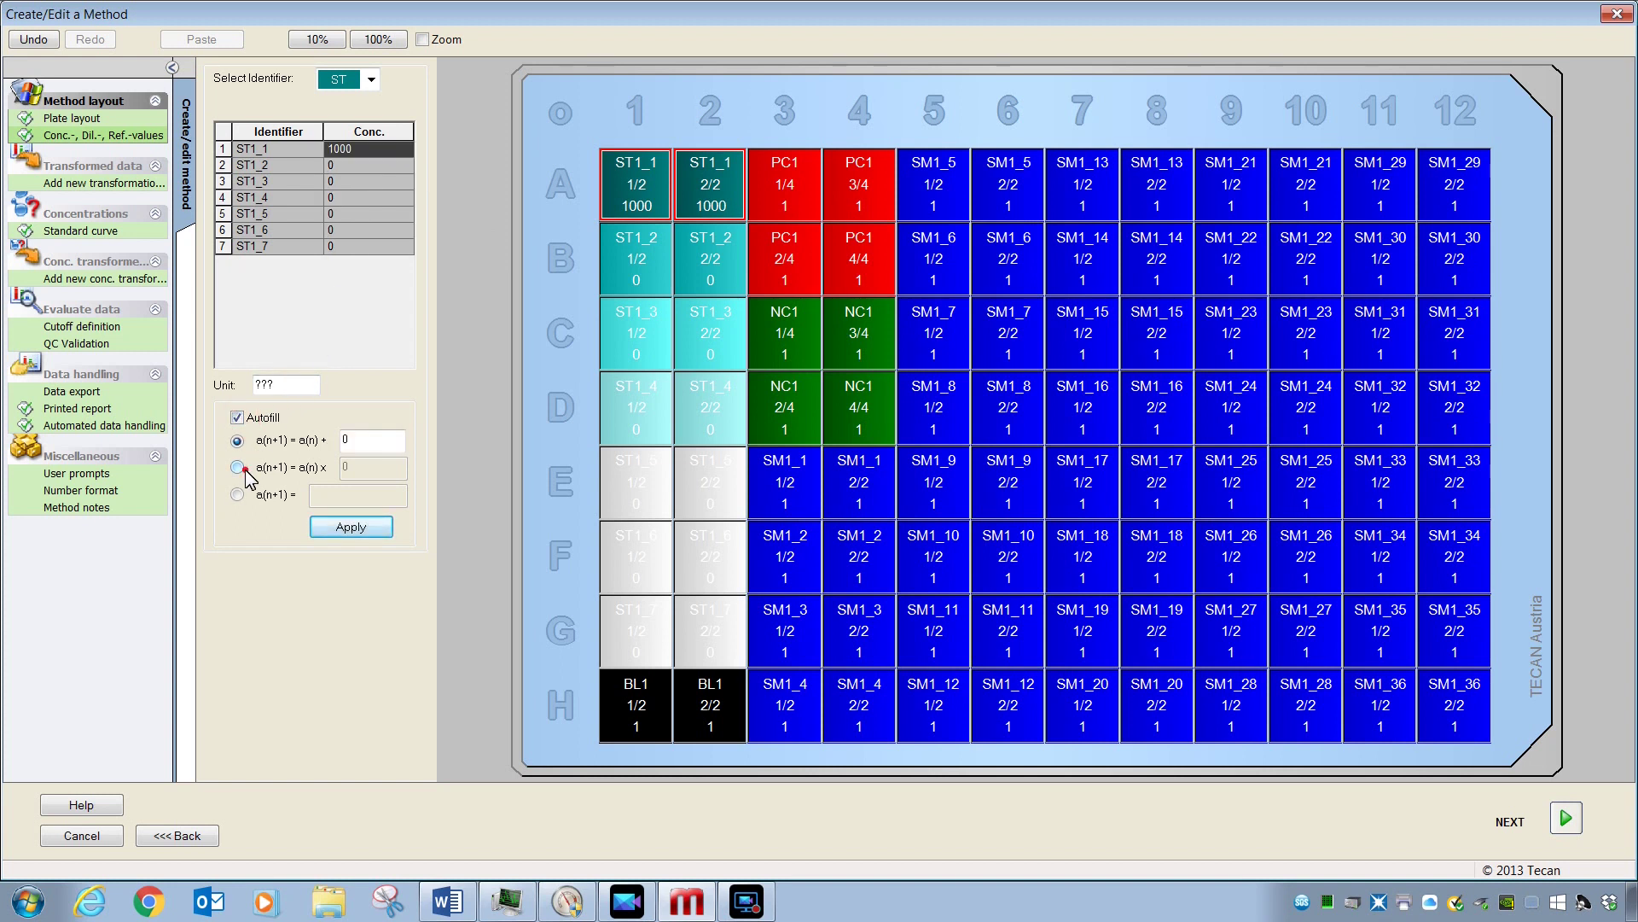
left_click(238, 468)
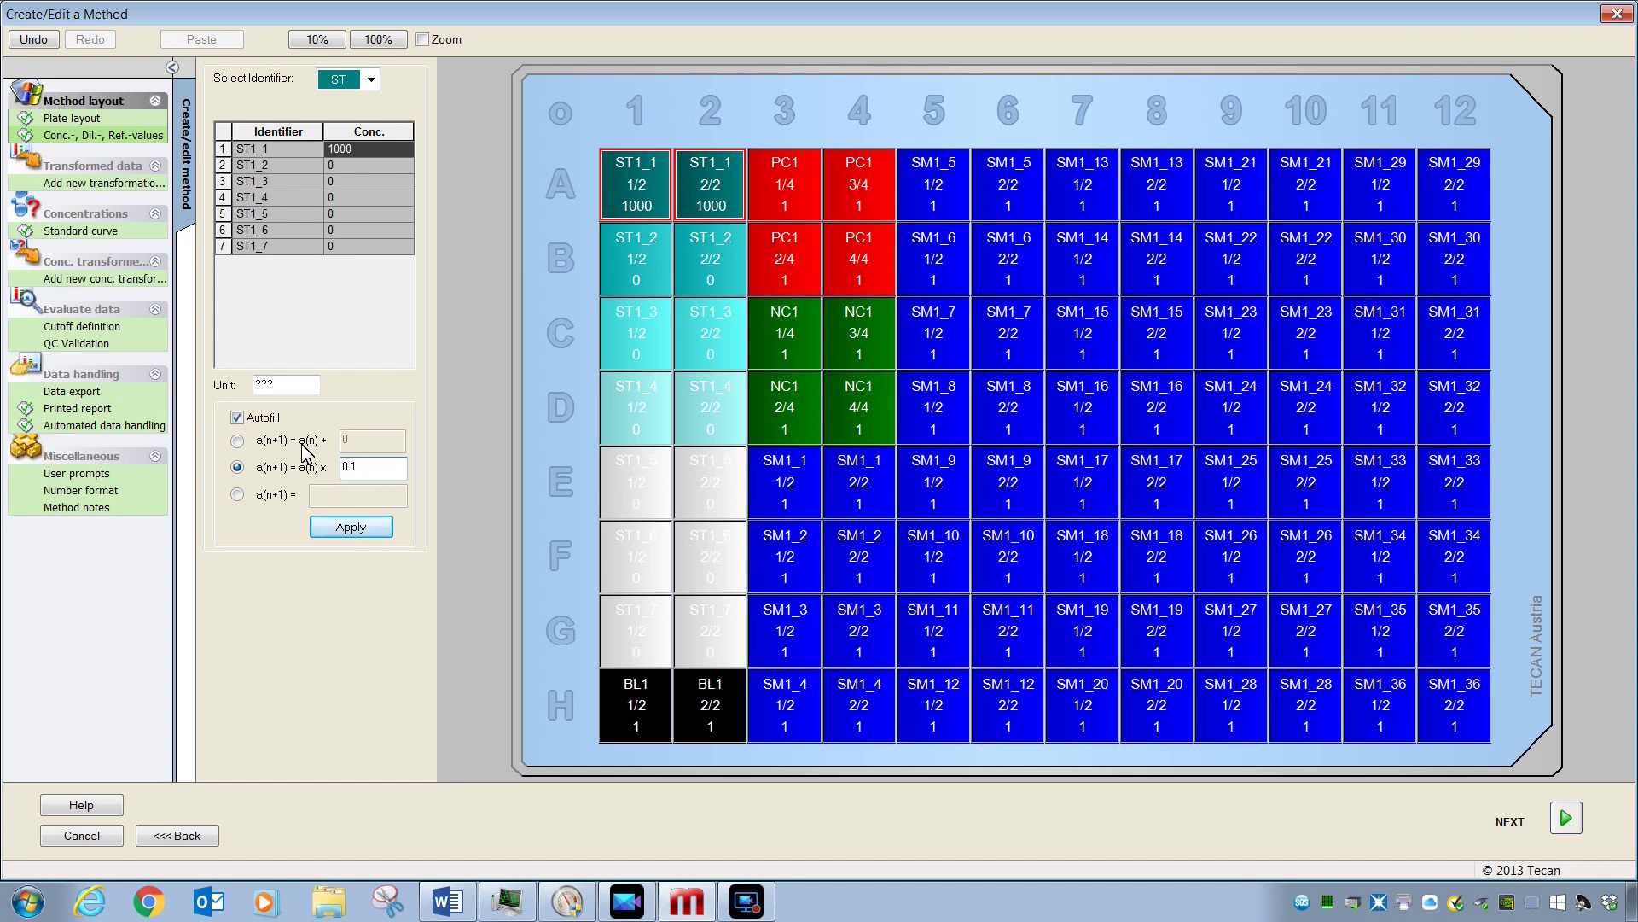
left_click(344, 529)
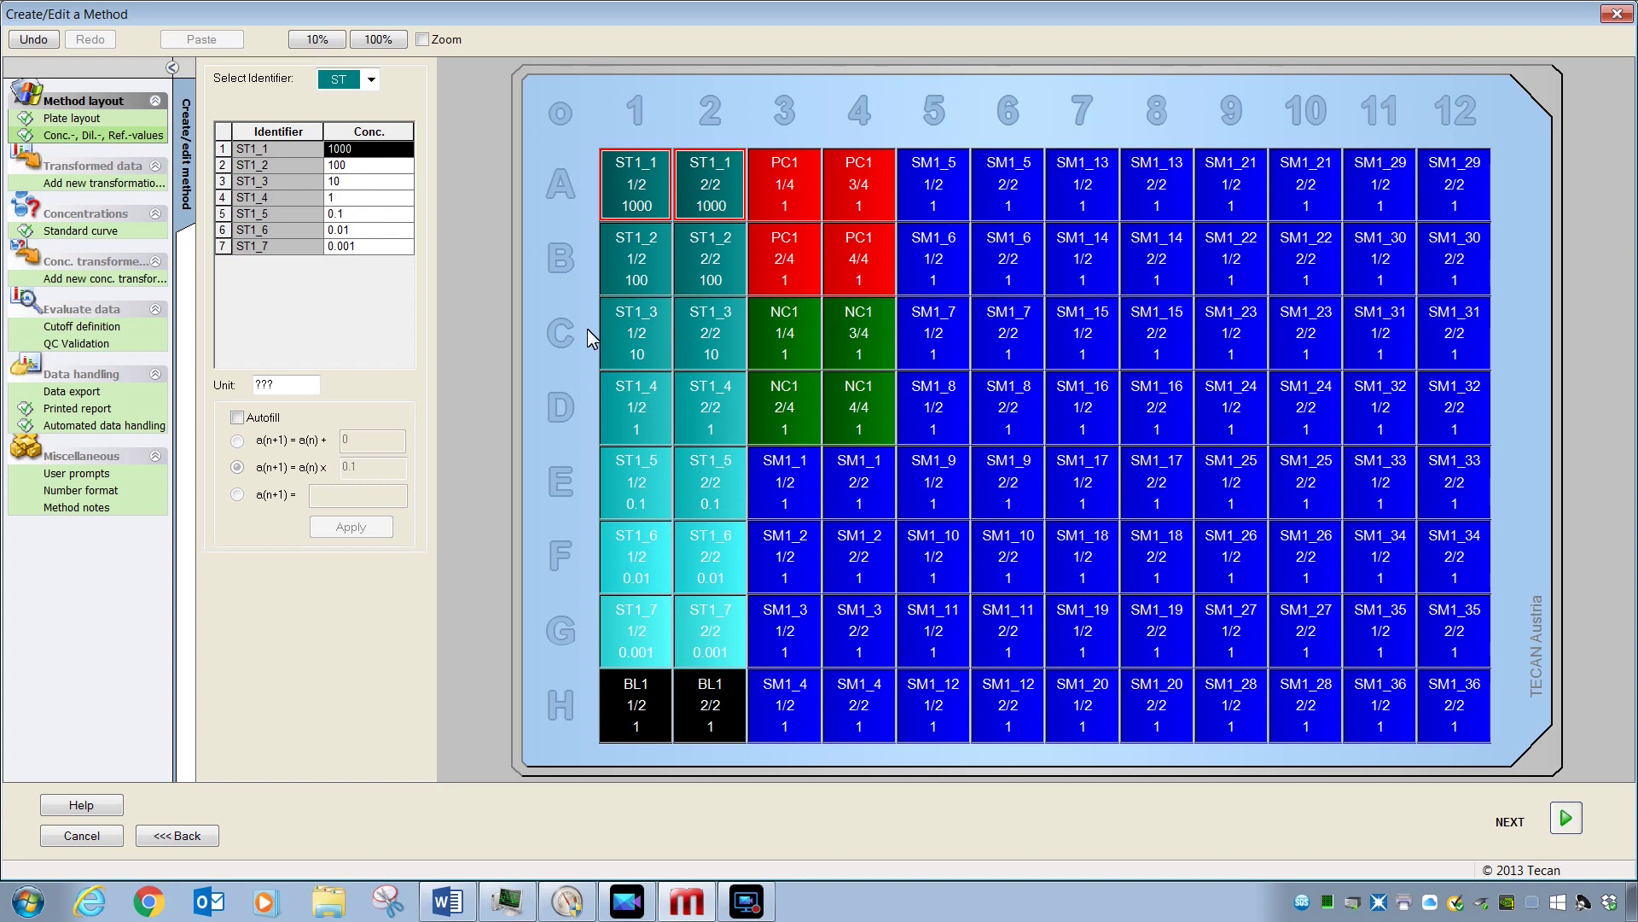
Step: Set the concentration unit to ug/ml and move on to Transformed data
double_click(299, 389)
type("ug/ml")
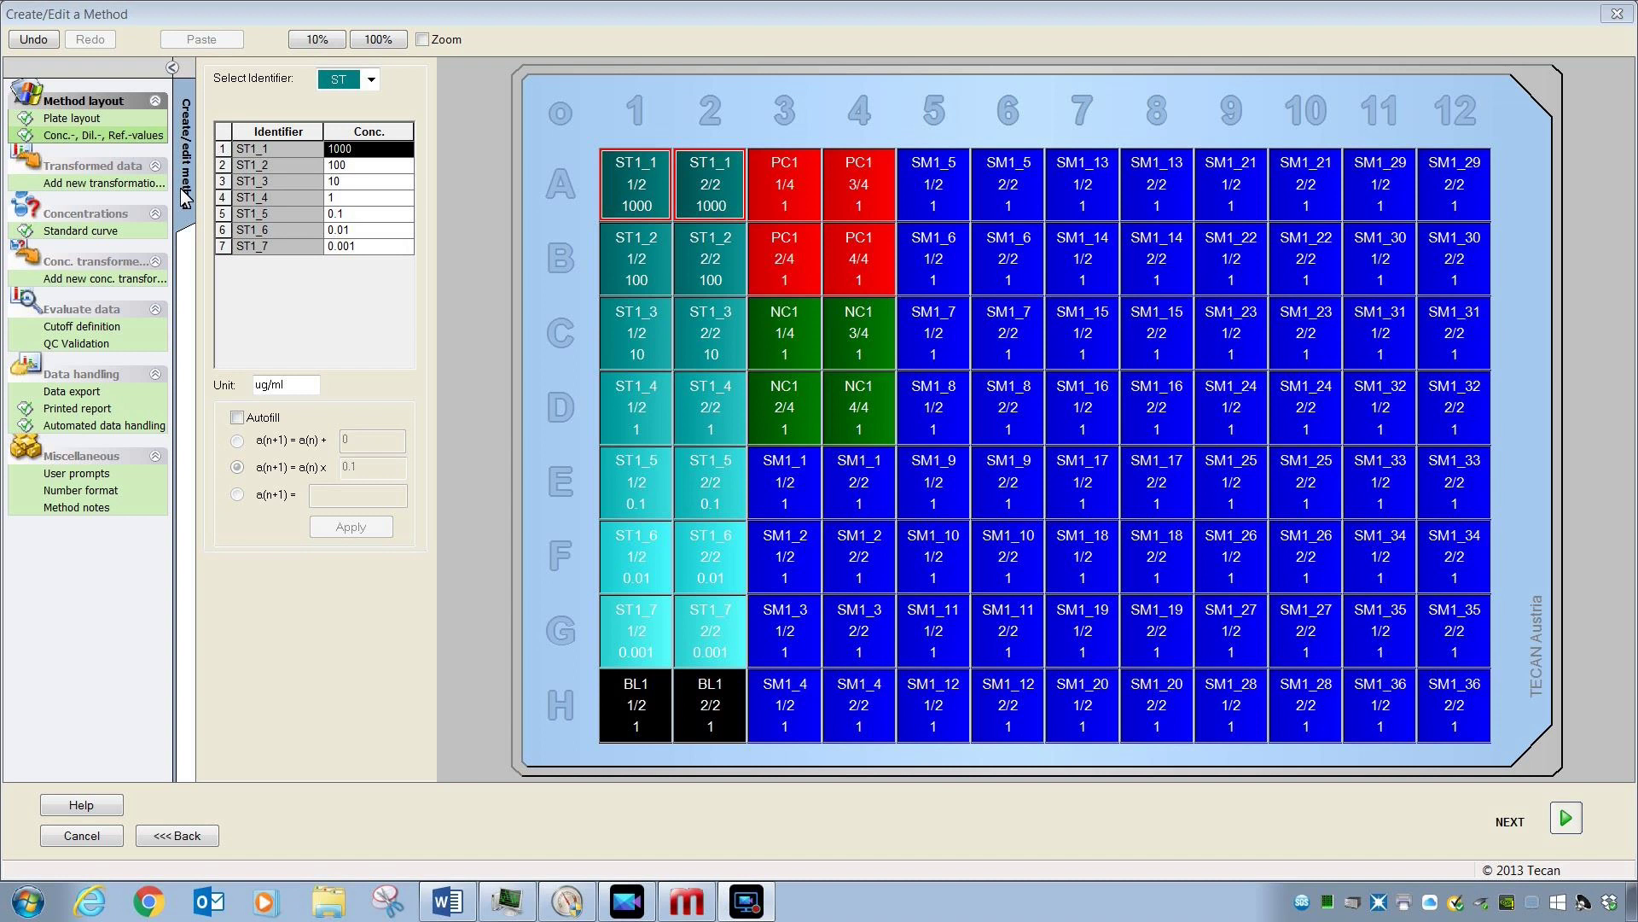
left_click(139, 184)
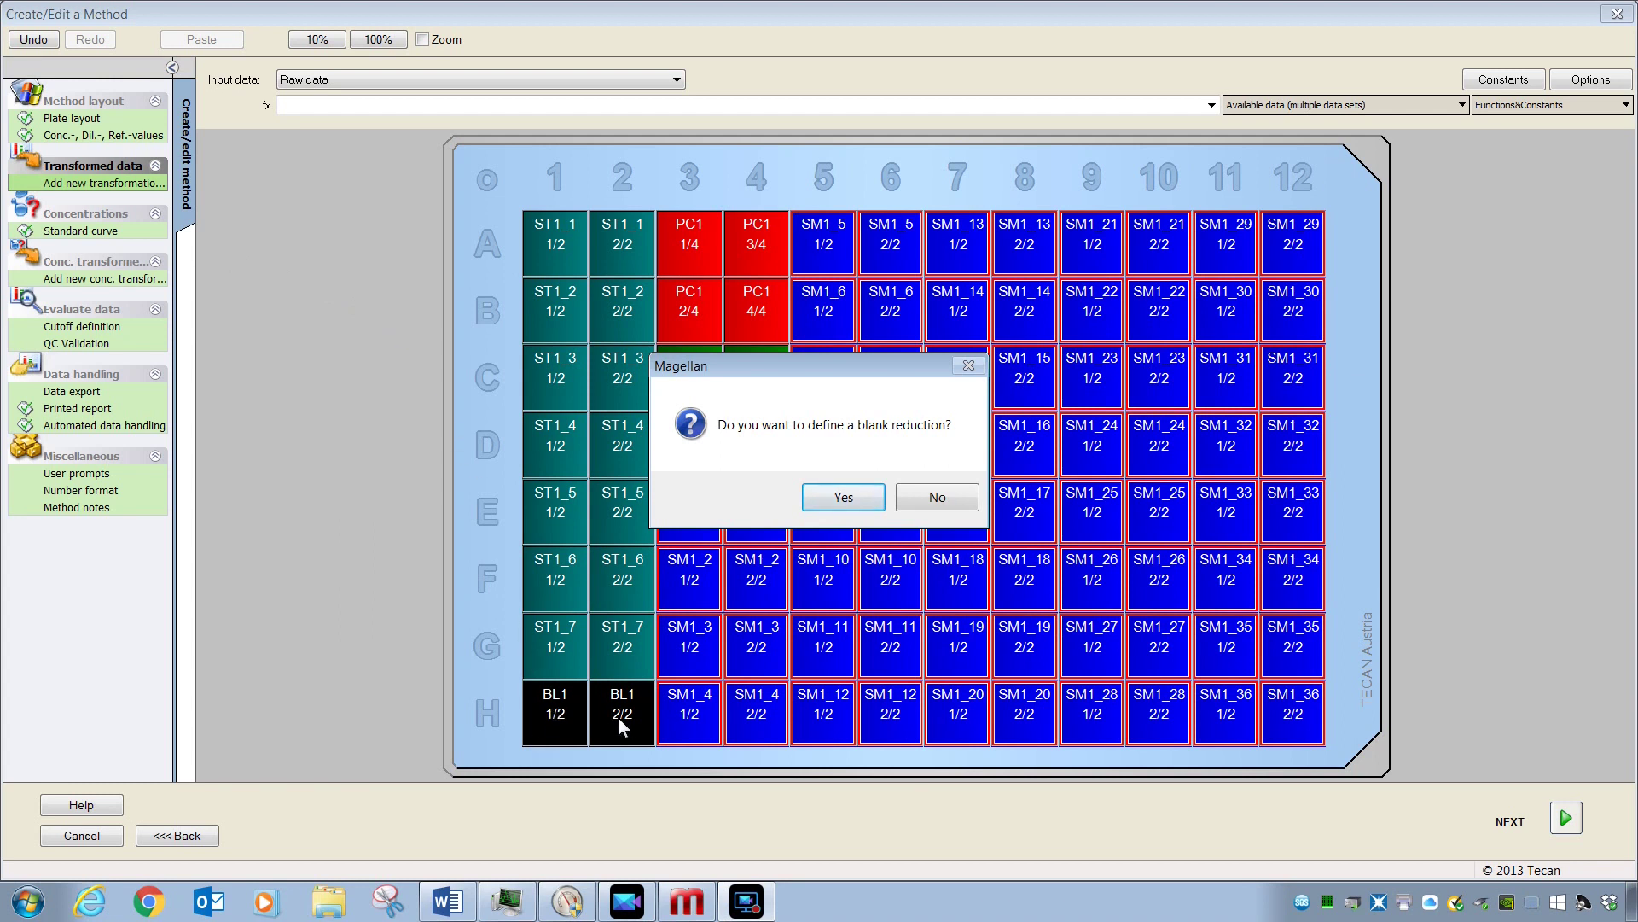
Step: Accept the blank-reduction prompt so each well becomes x-BL1, reviewing the Functions&Constants list
left_click(826, 510)
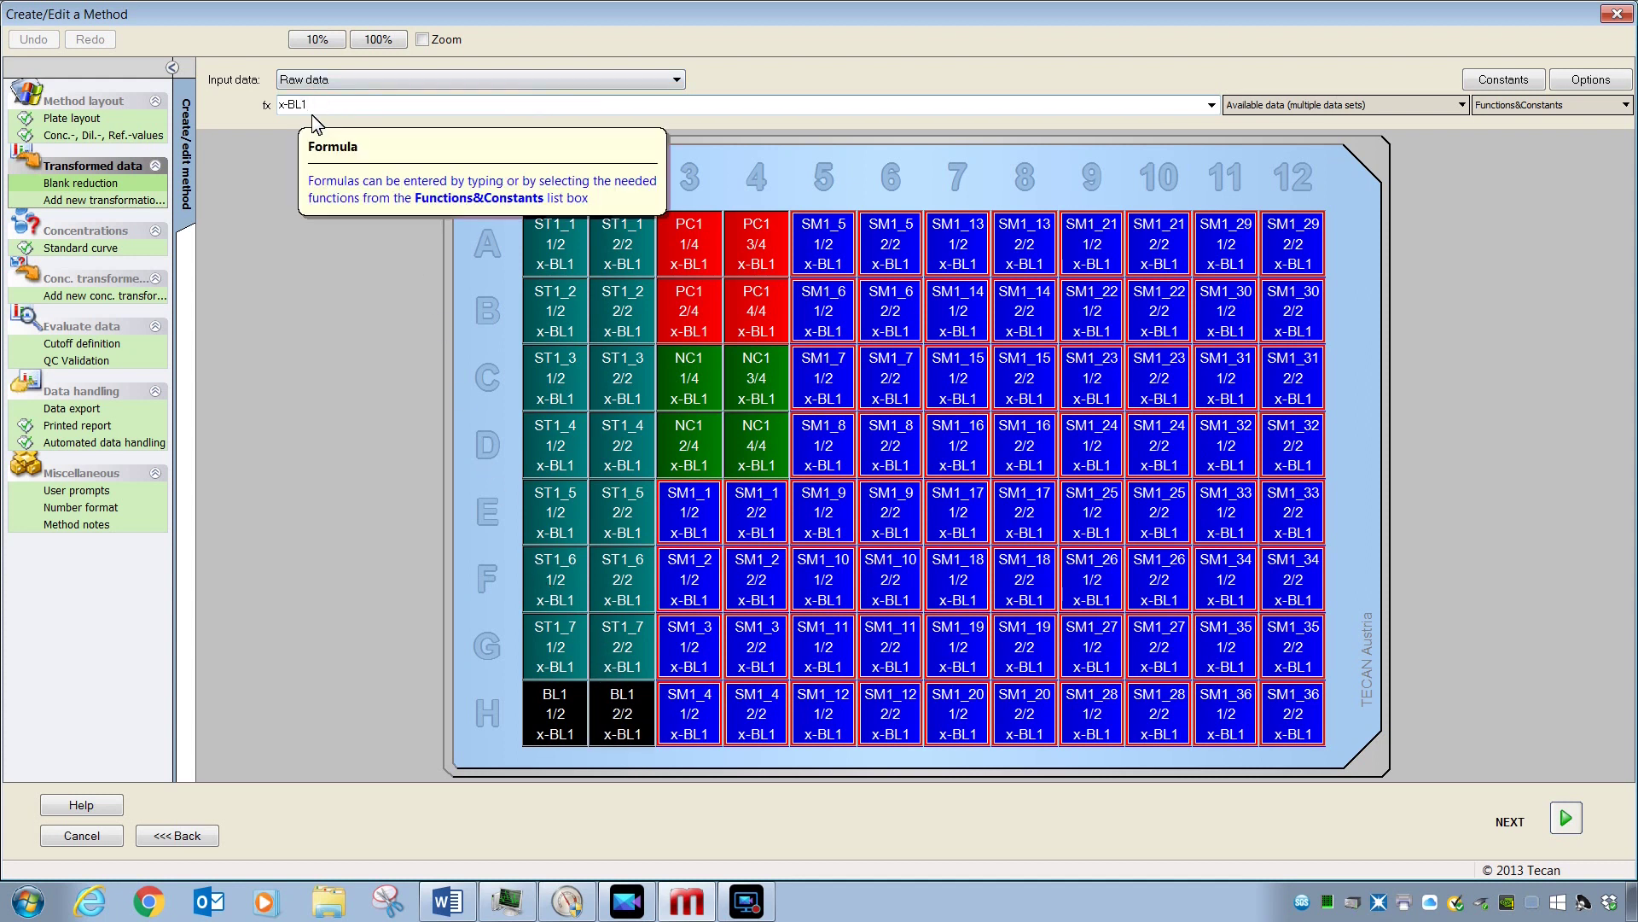
left_click(111, 190)
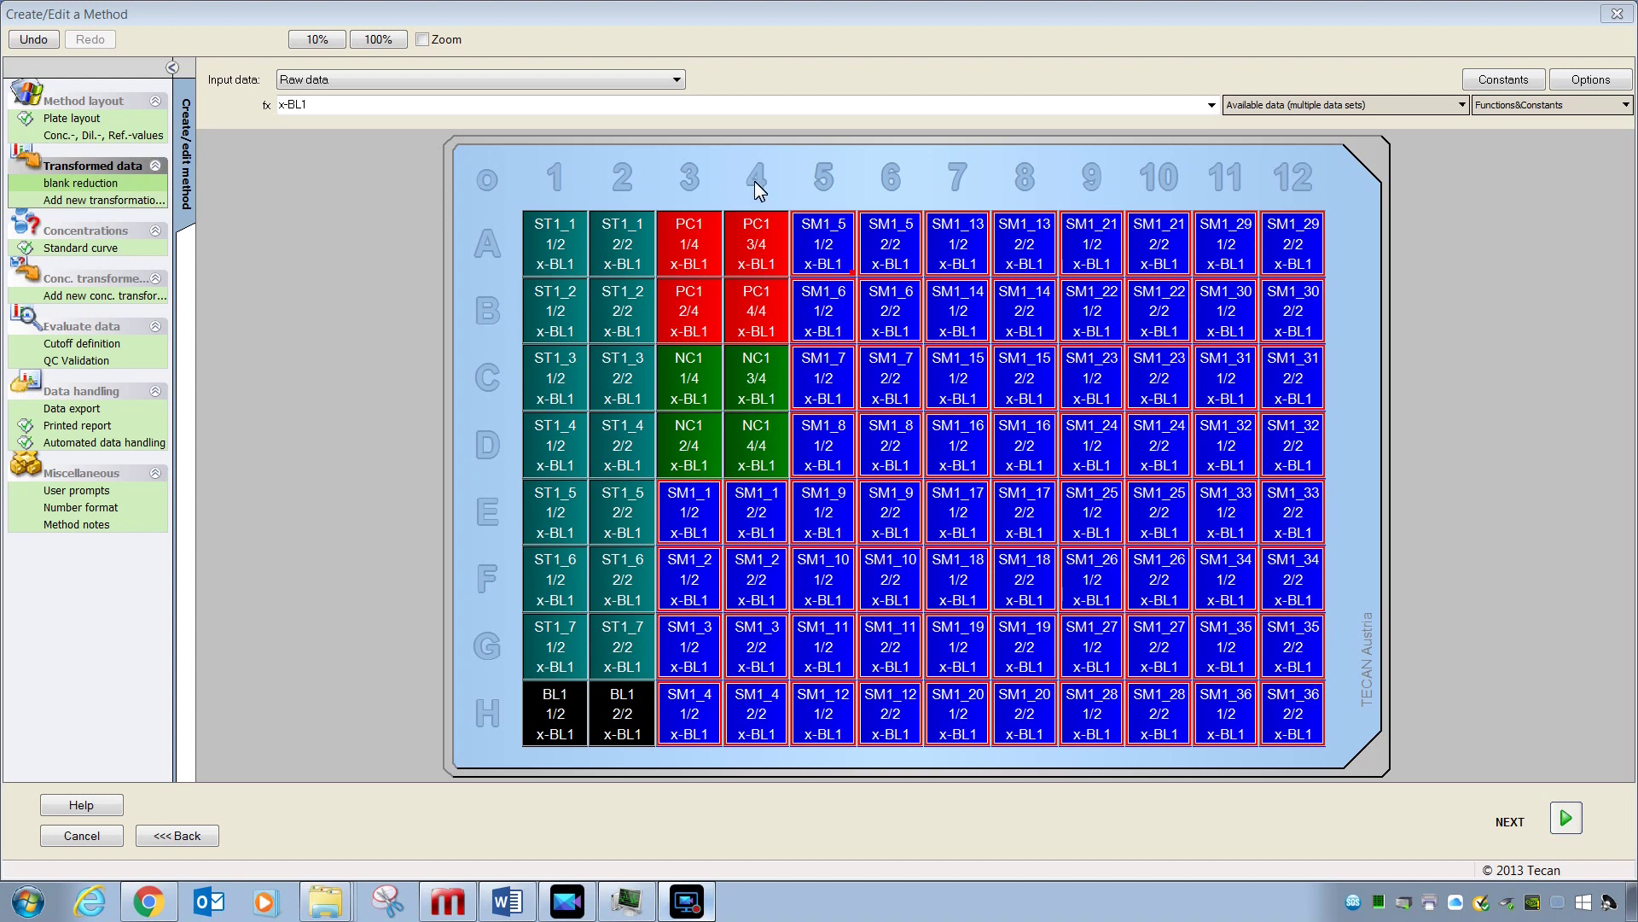
left_click(1556, 104)
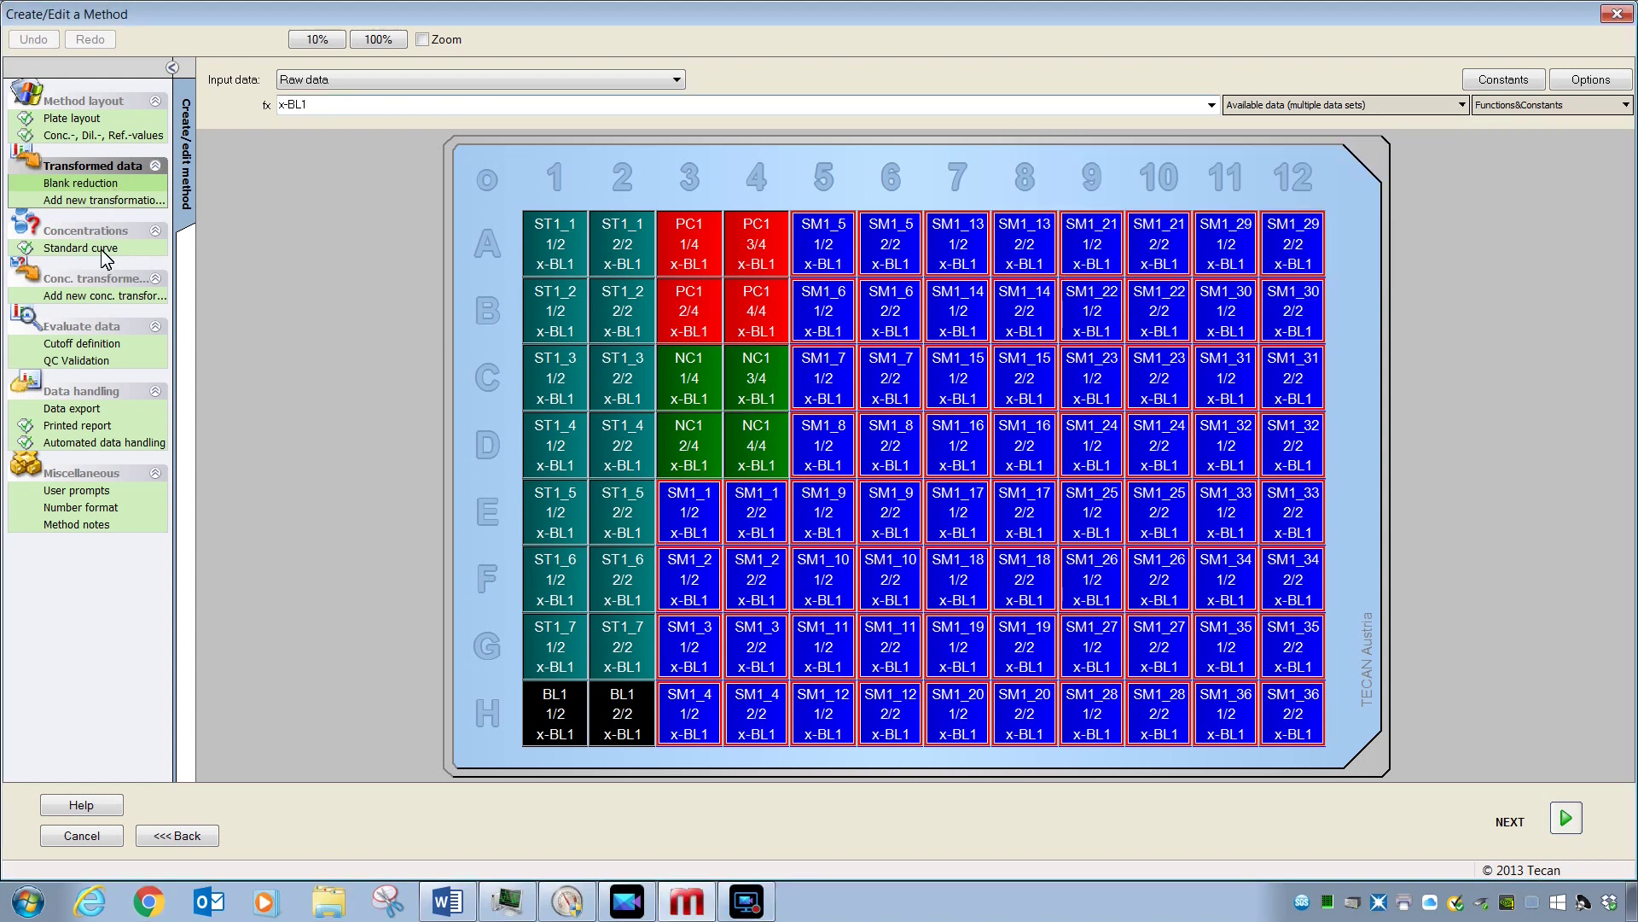
left_click(104, 249)
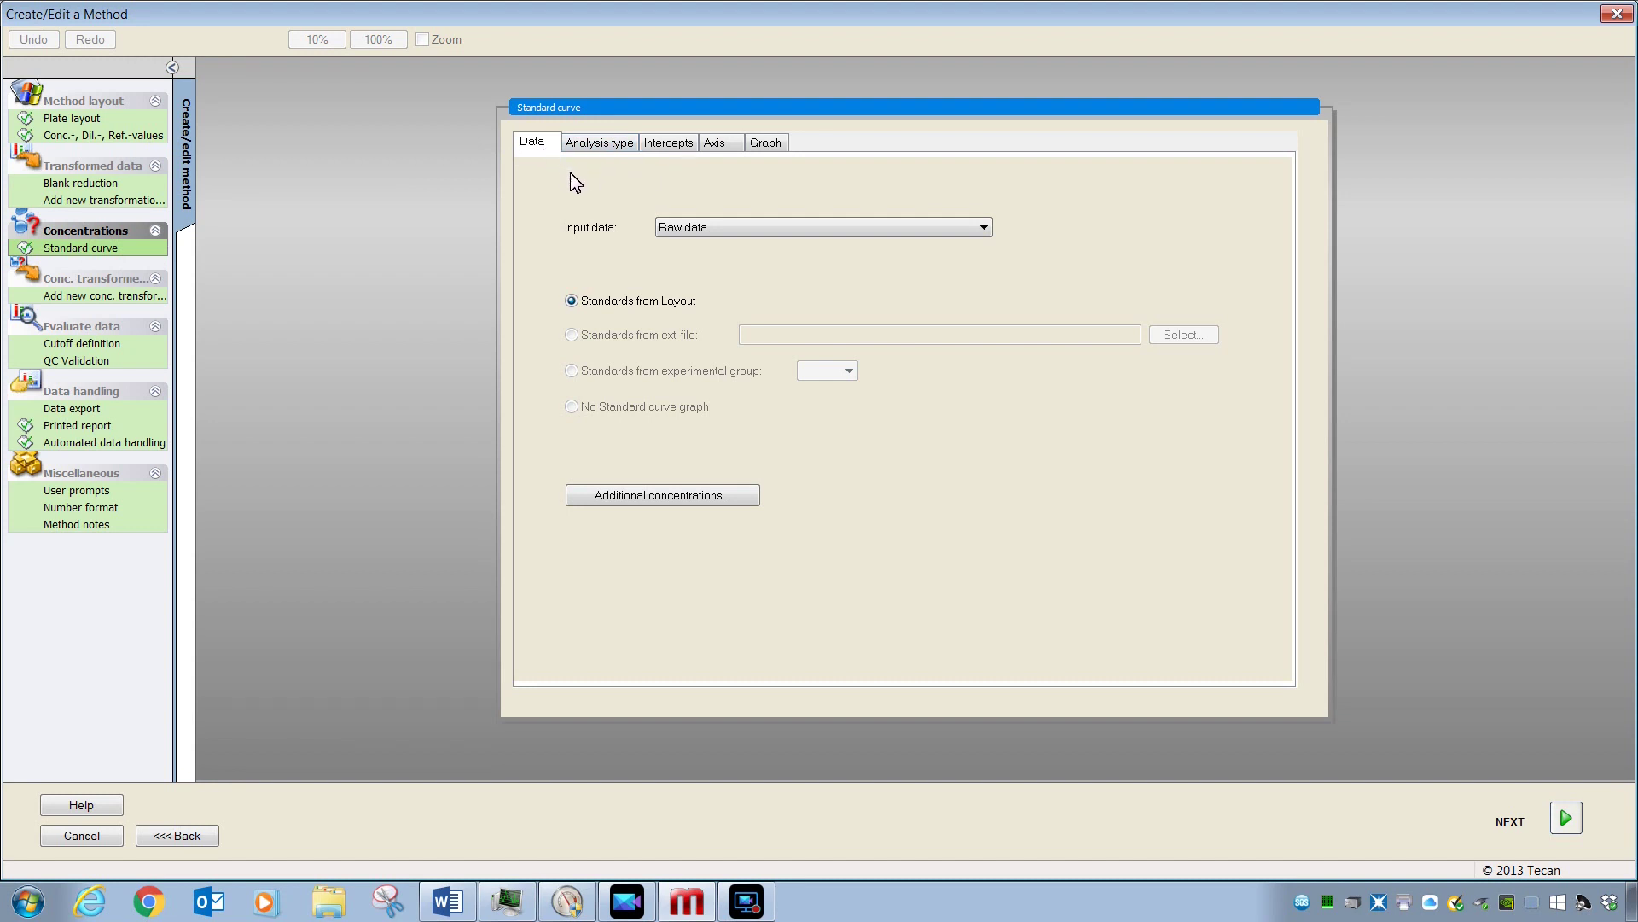
Step: Set the standard curve's input data to Blank reduction and check the standards' plate layout
left_click(681, 236)
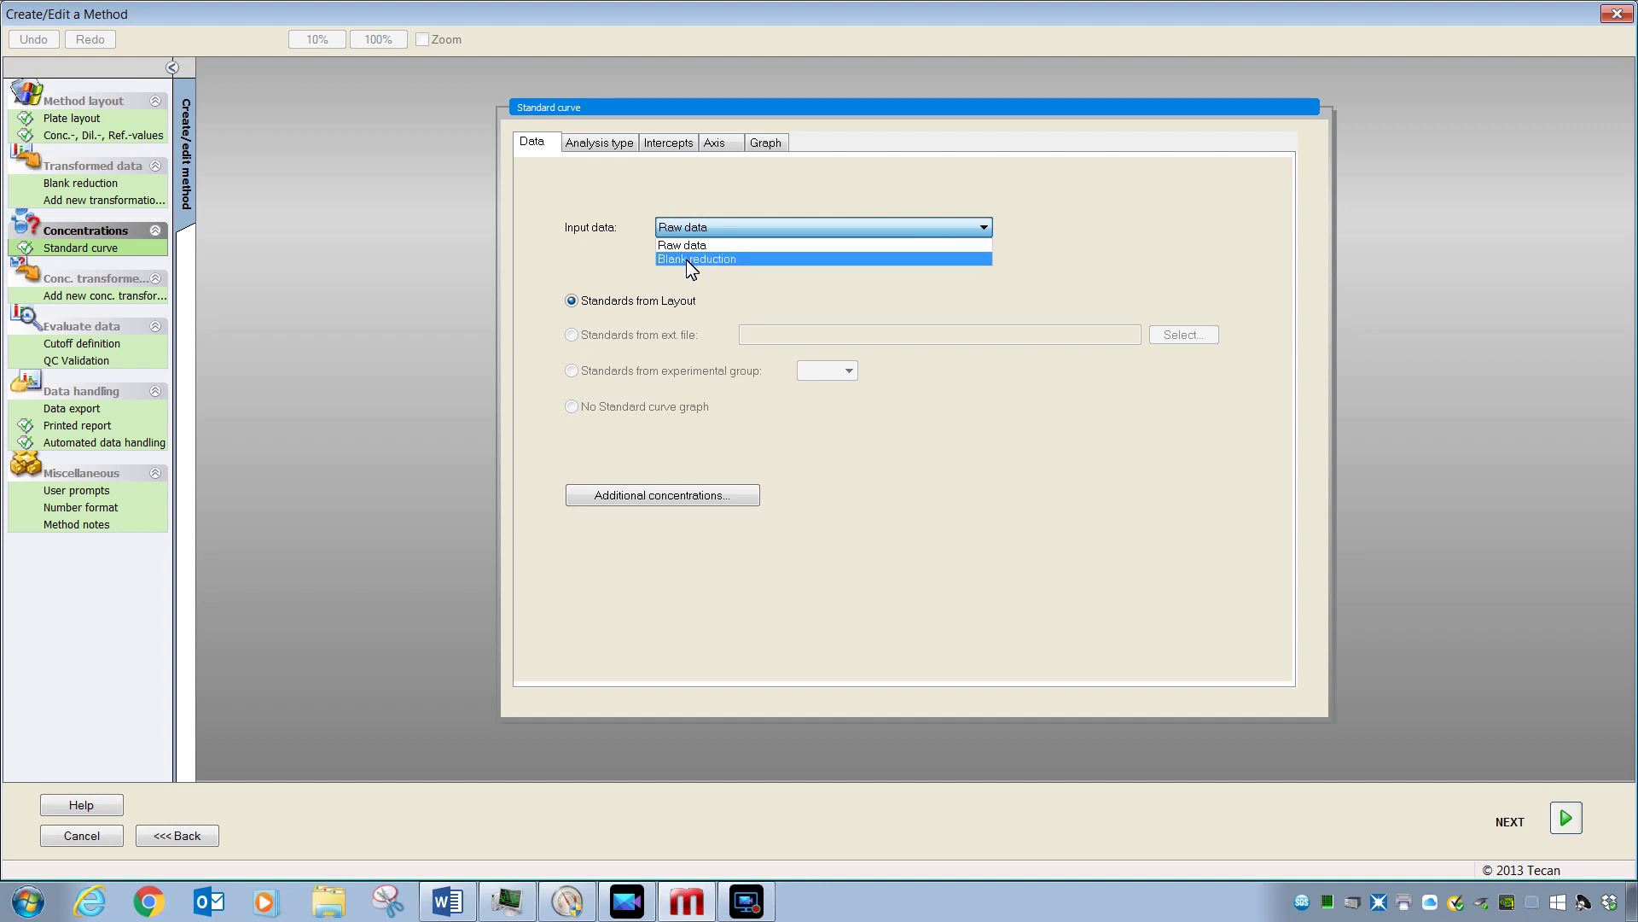
left_click(687, 259)
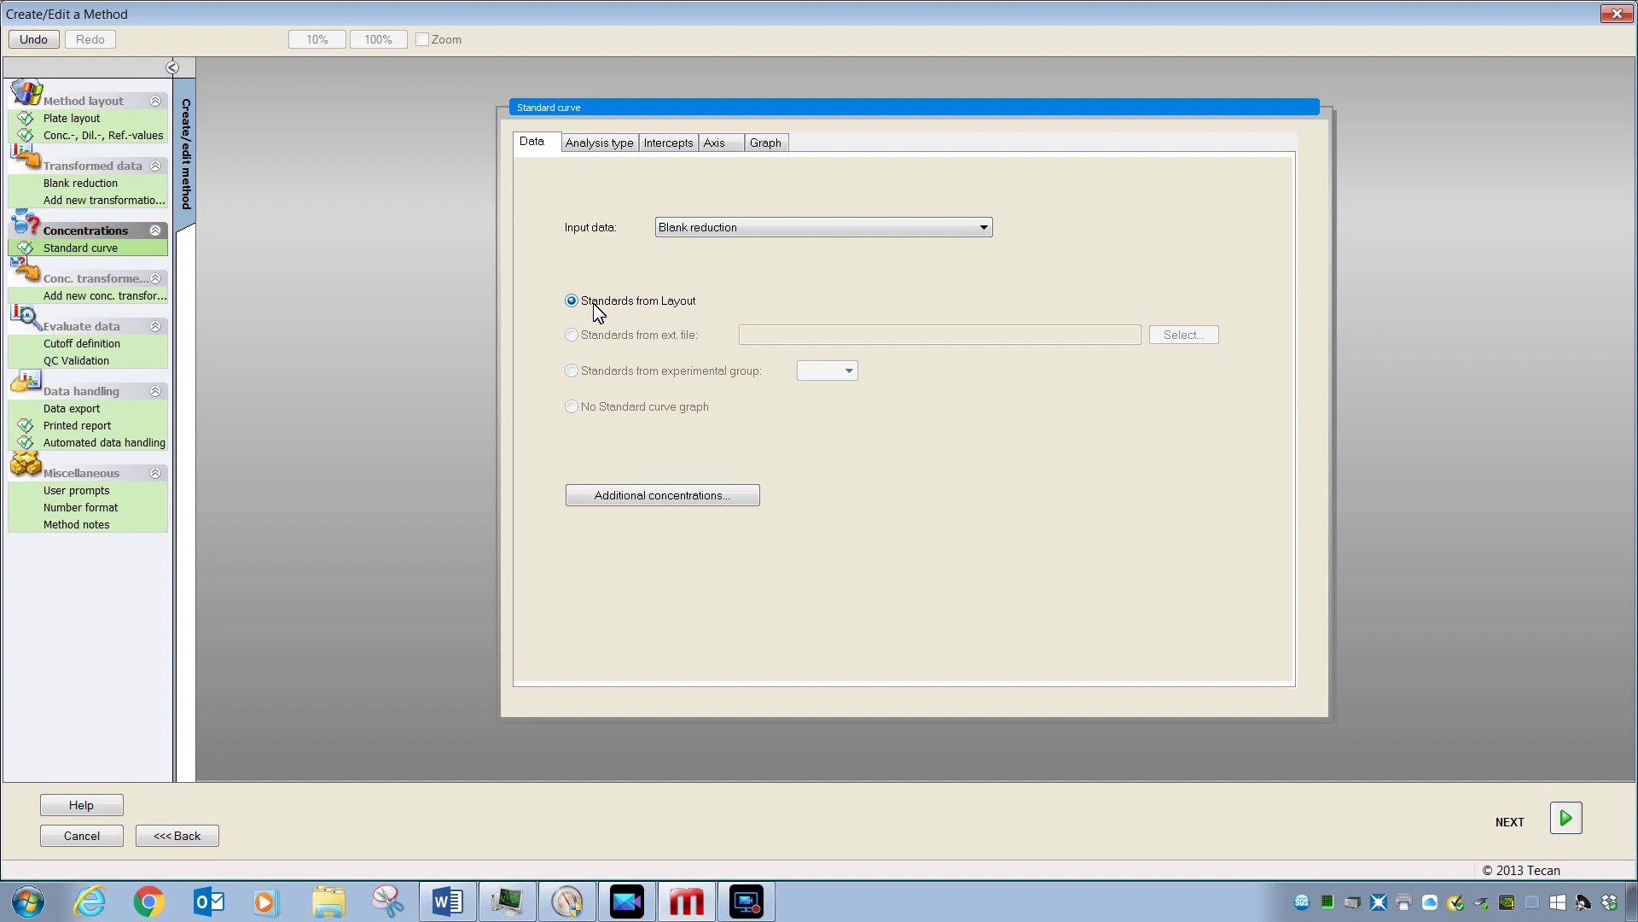
left_click(114, 116)
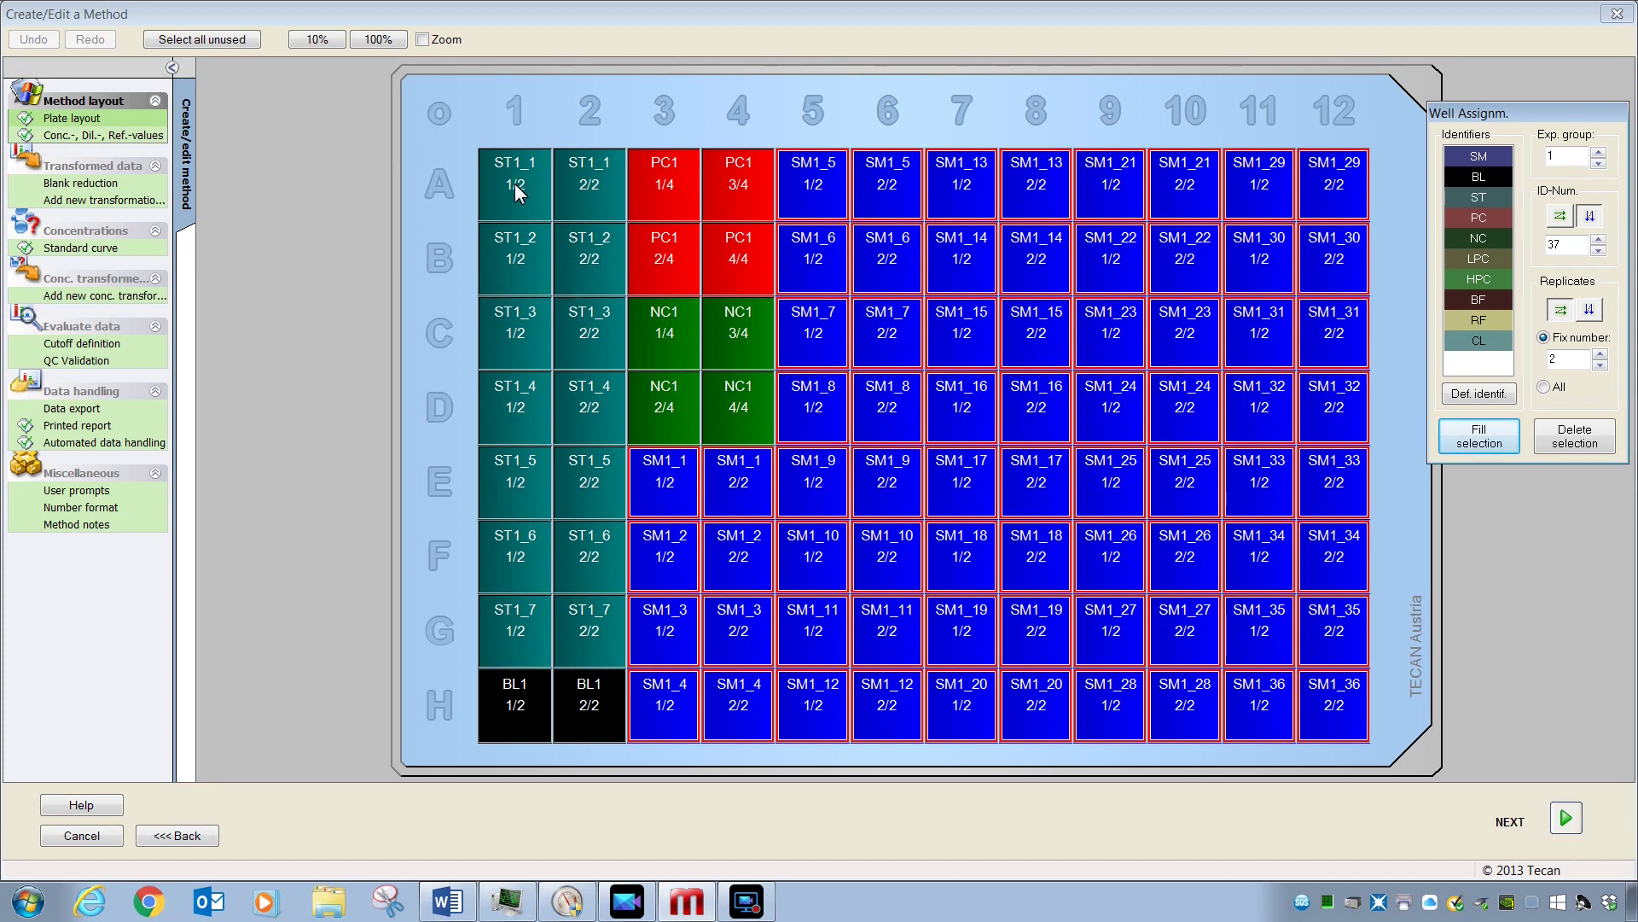
left_click(135, 251)
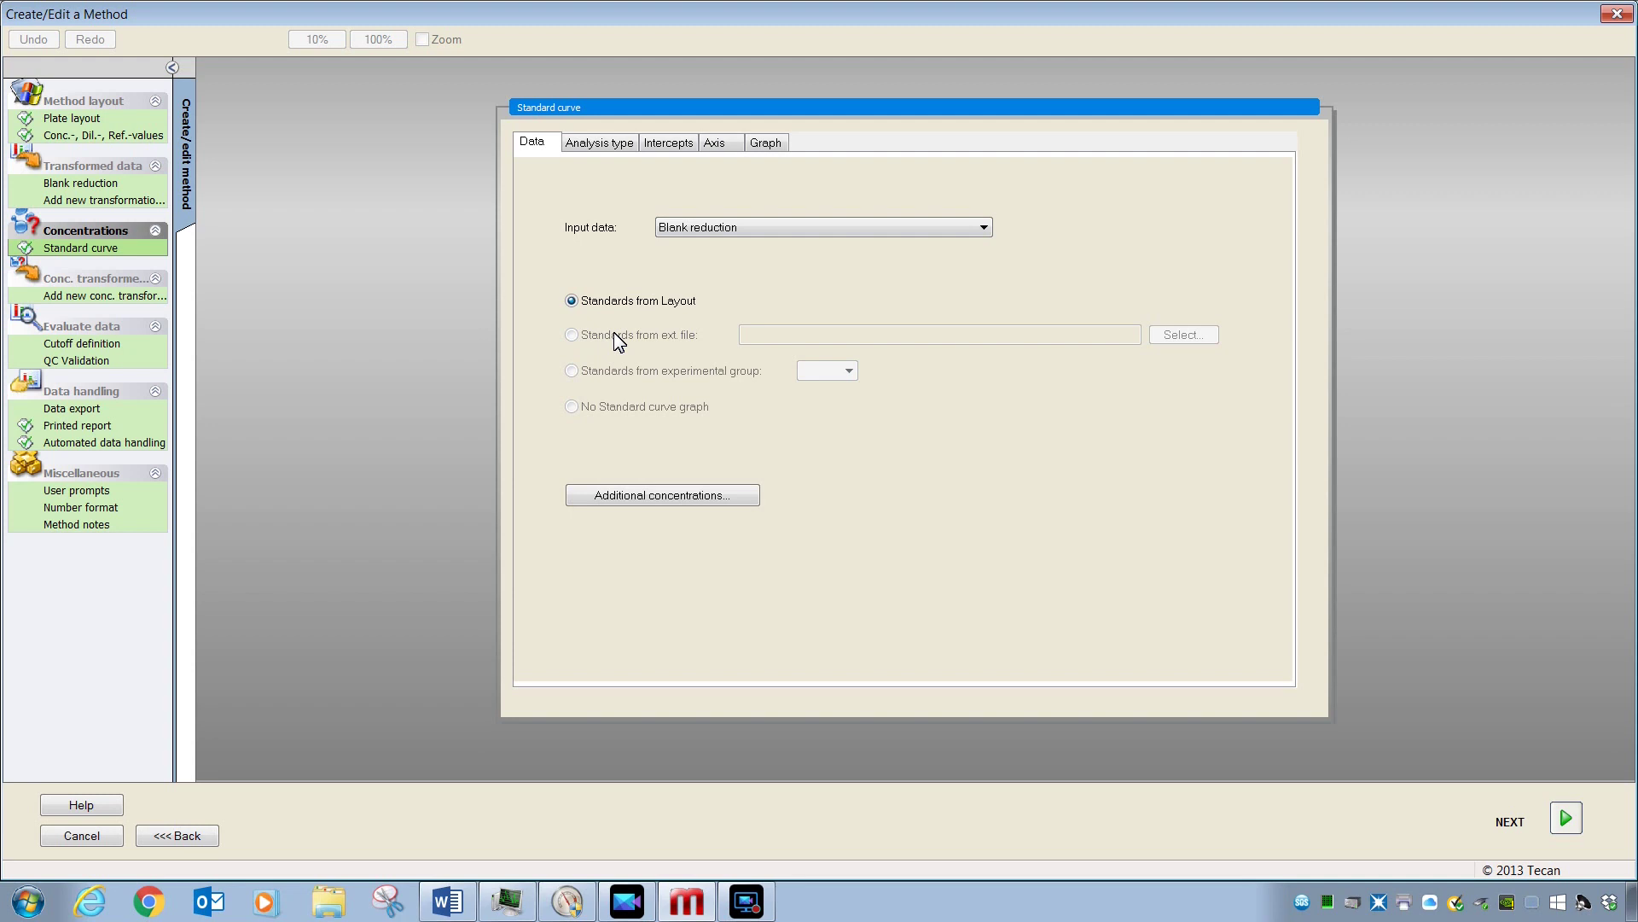
left_click(573, 146)
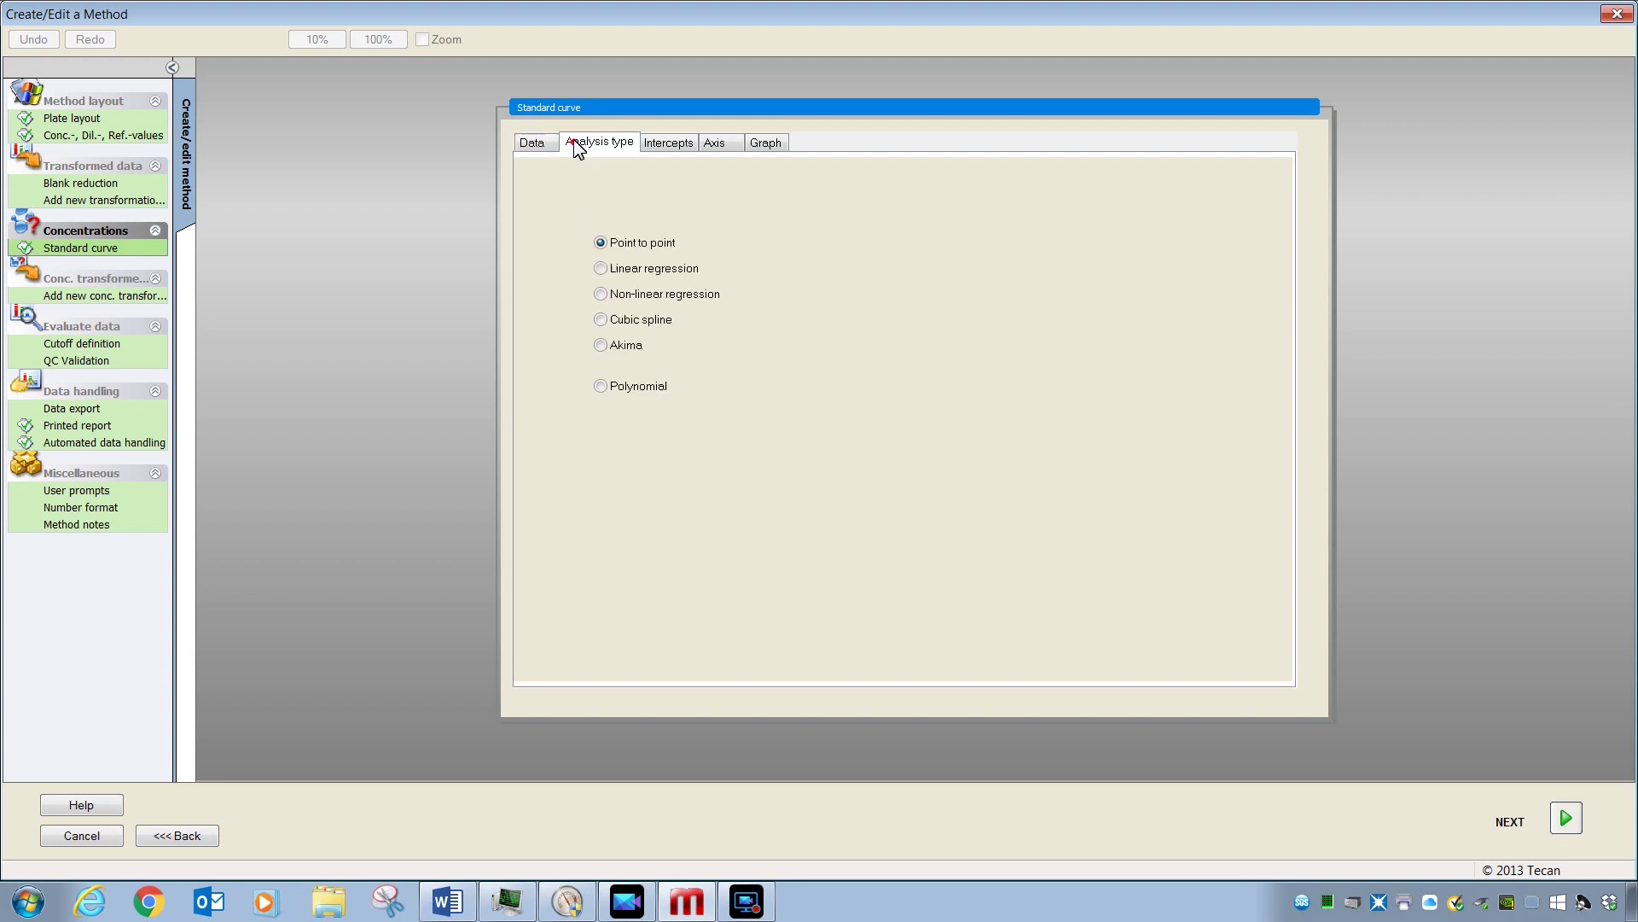
Step: Fit the standard curve with Non-linear regression and enable extrapolation factor 1.5
left_click(632, 269)
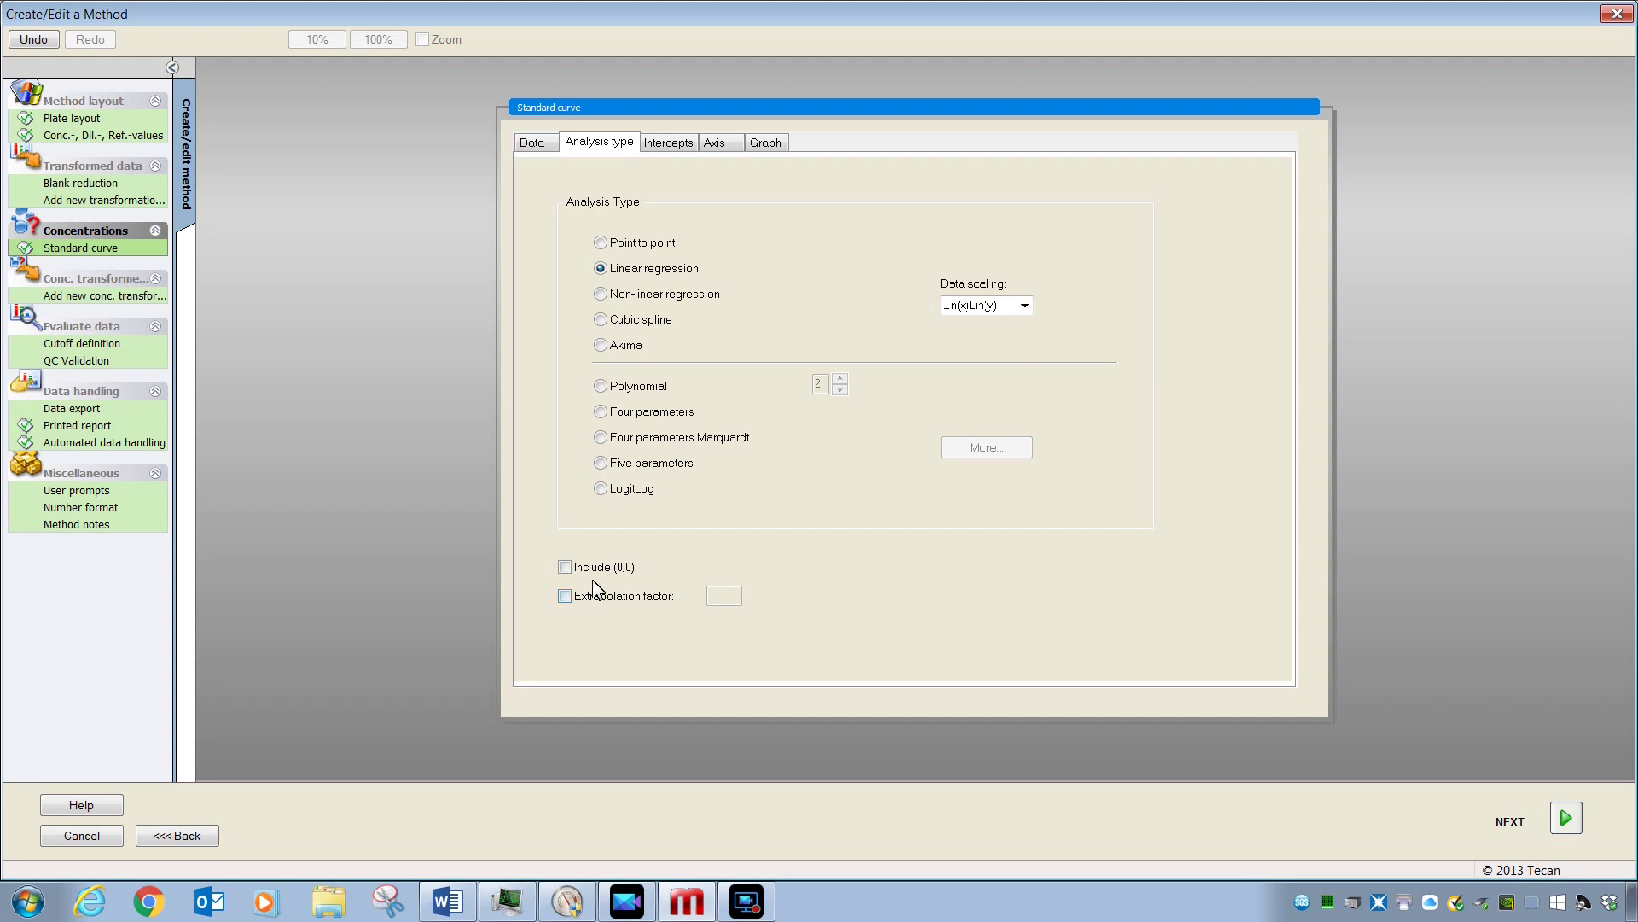
left_click(612, 298)
left_click(566, 596)
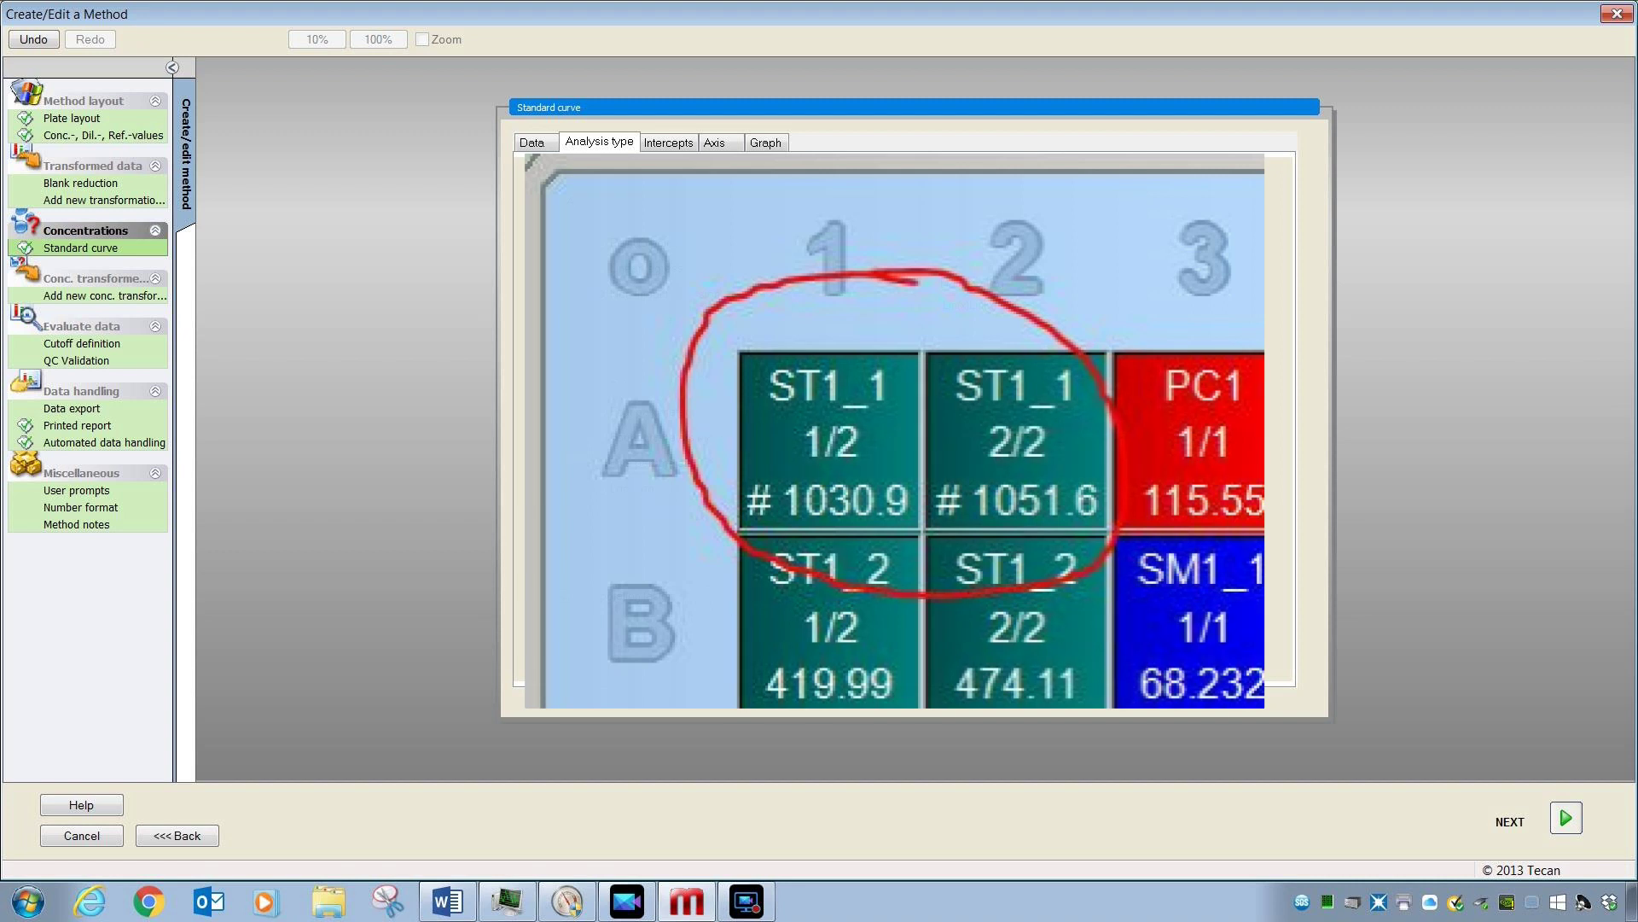
Step: Review the curve's Intercepts, Axis (Concentration [ug/ml] vs Blank reduction) and Graph settings
left_click(670, 143)
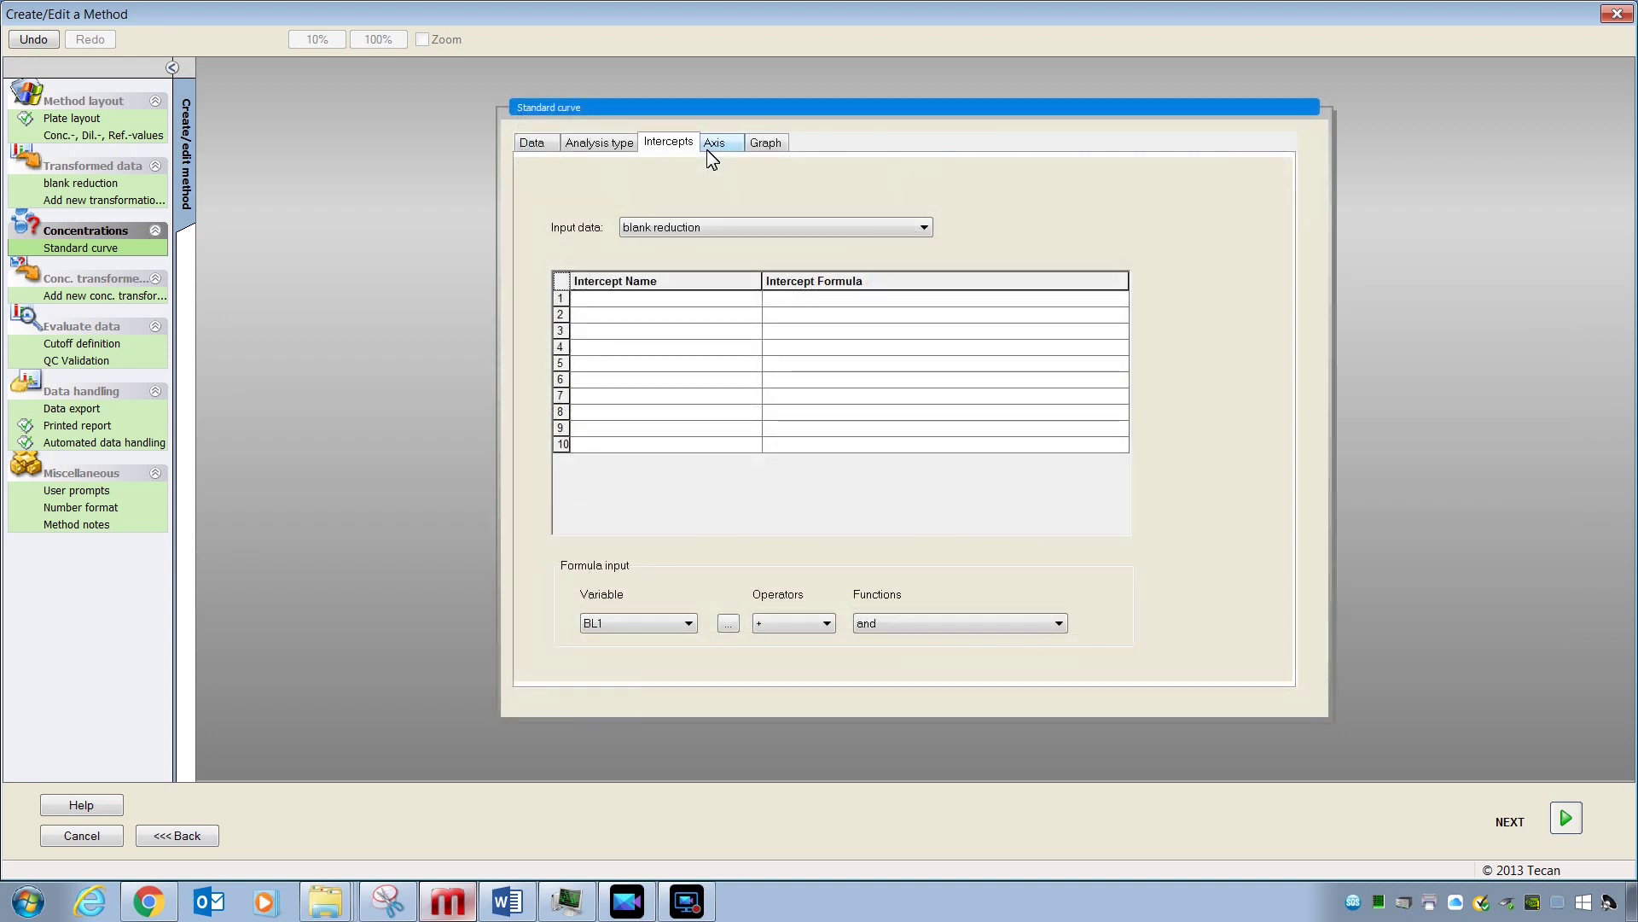
left_click(707, 150)
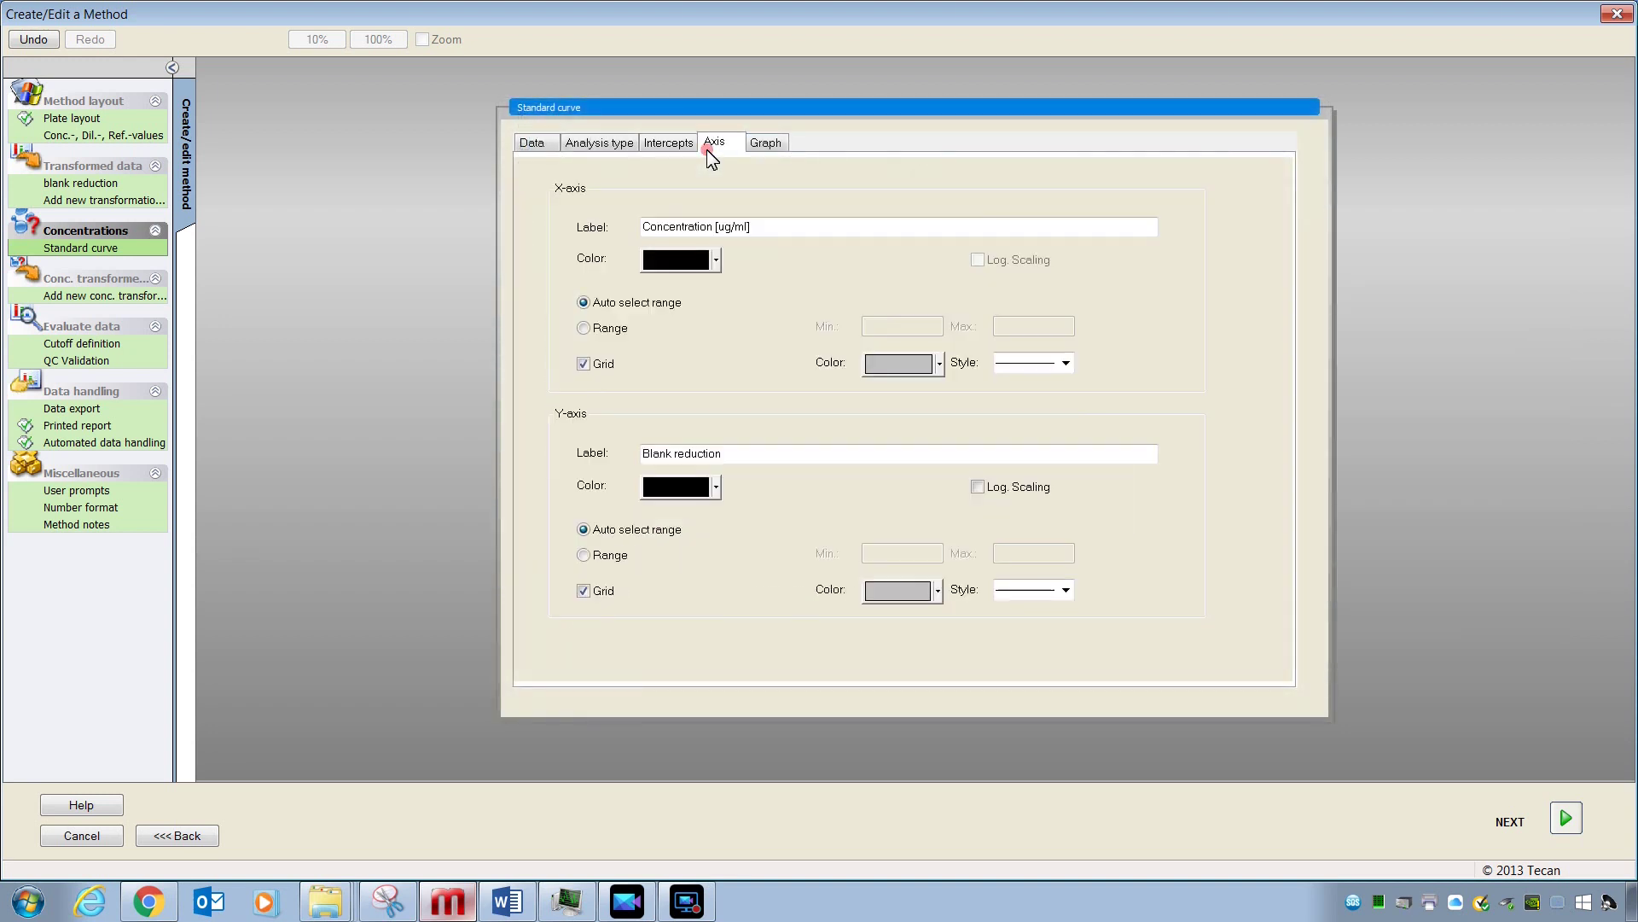
left_click(757, 147)
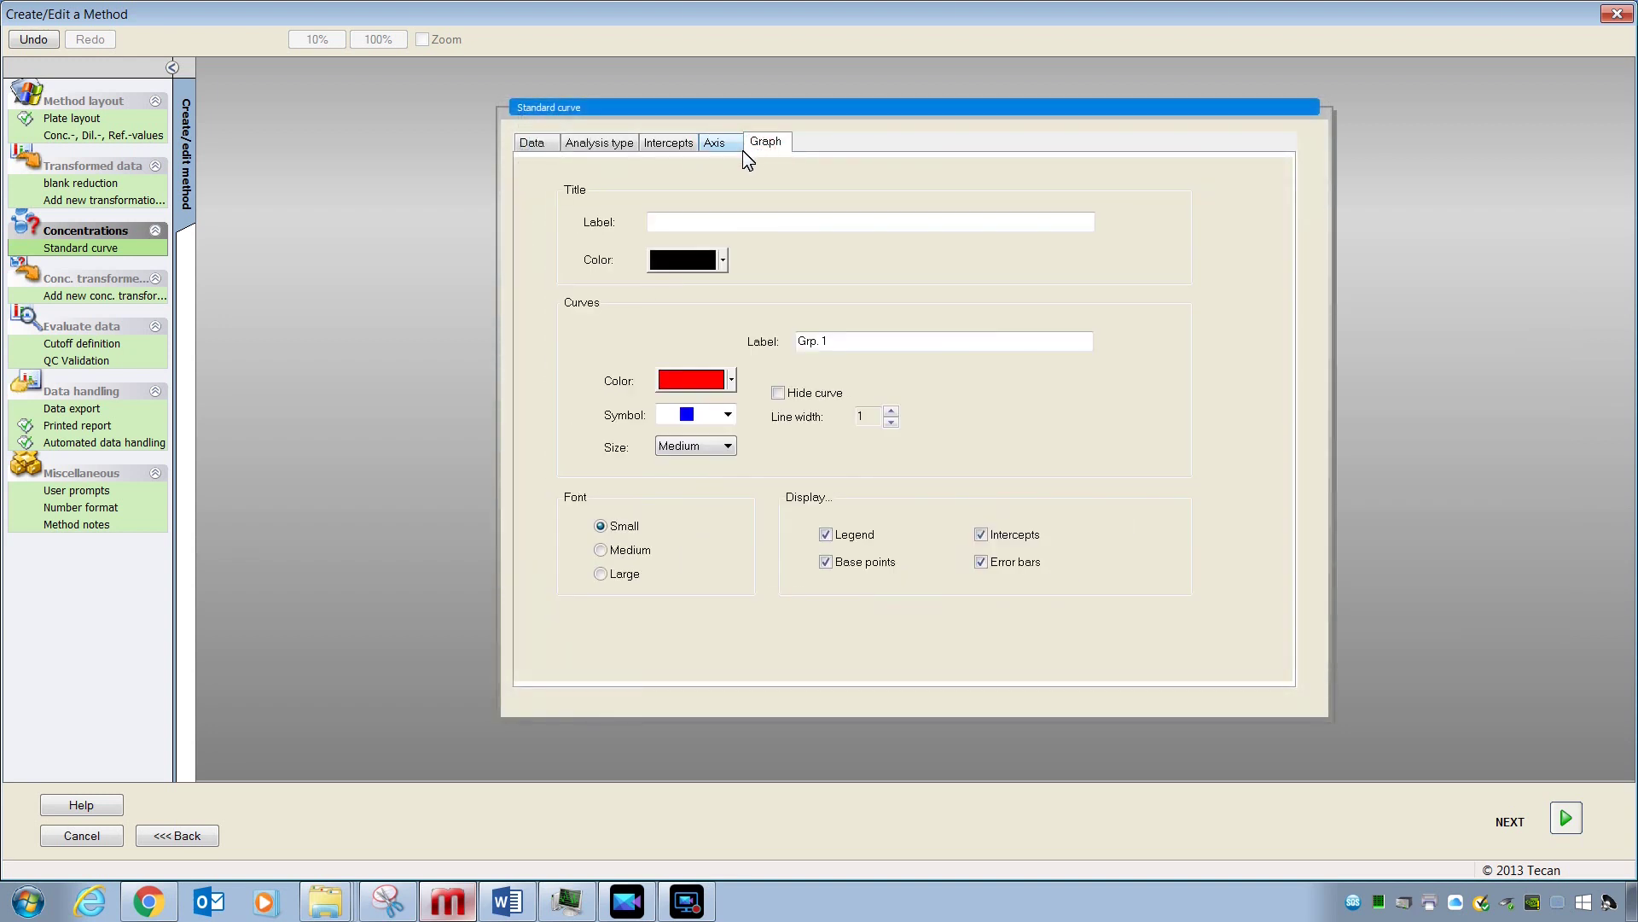
left_click(724, 147)
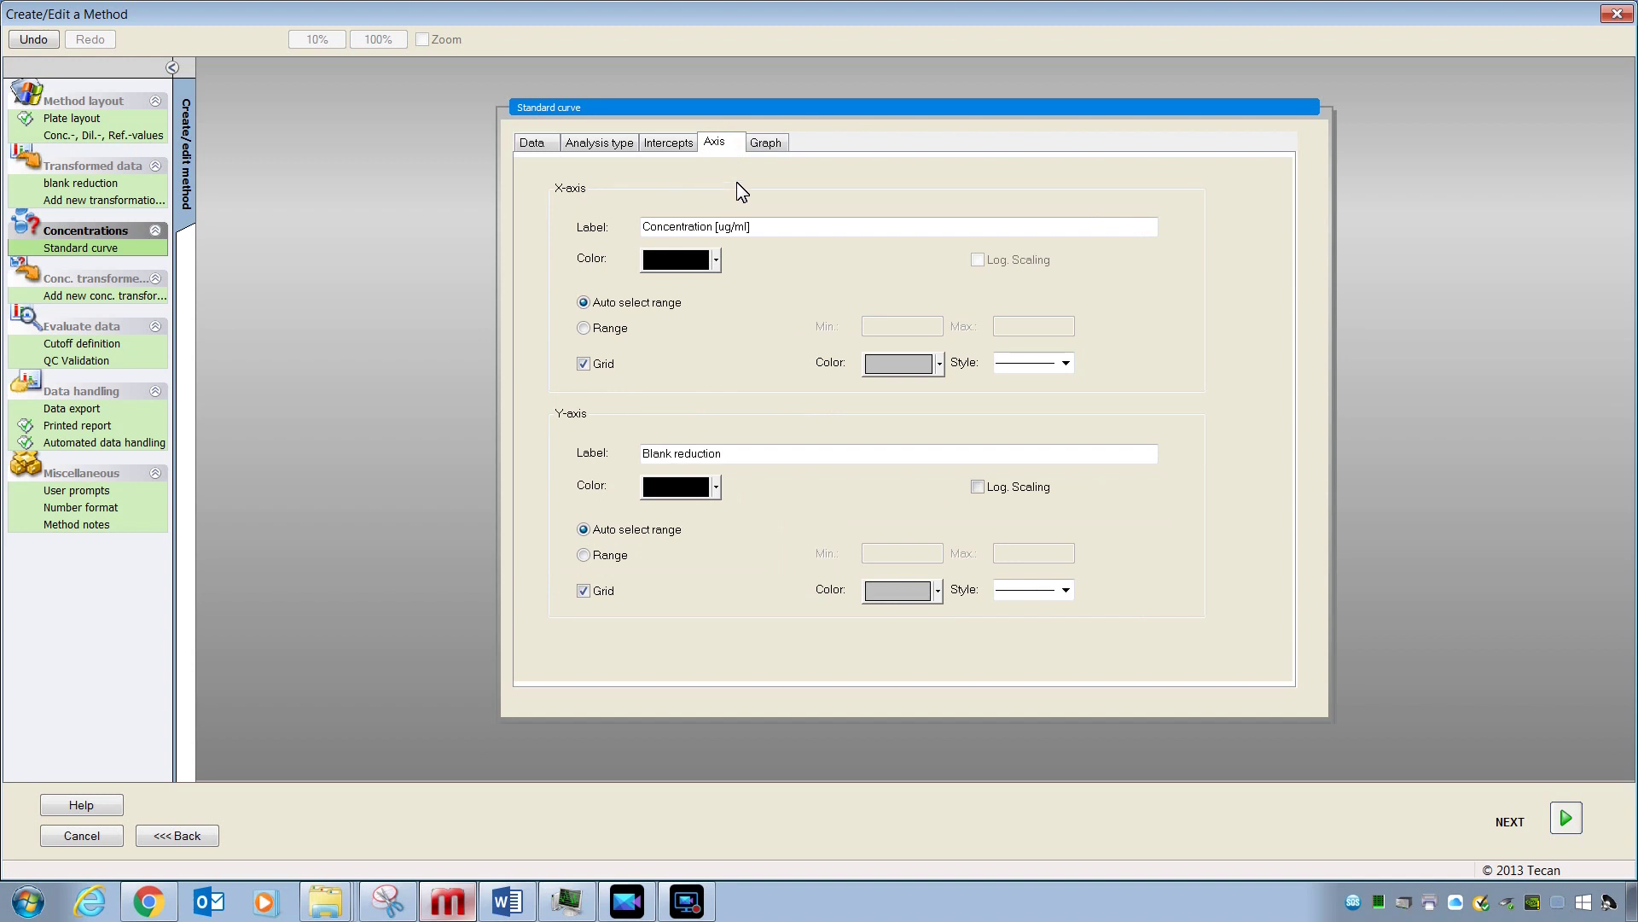
left_click(753, 147)
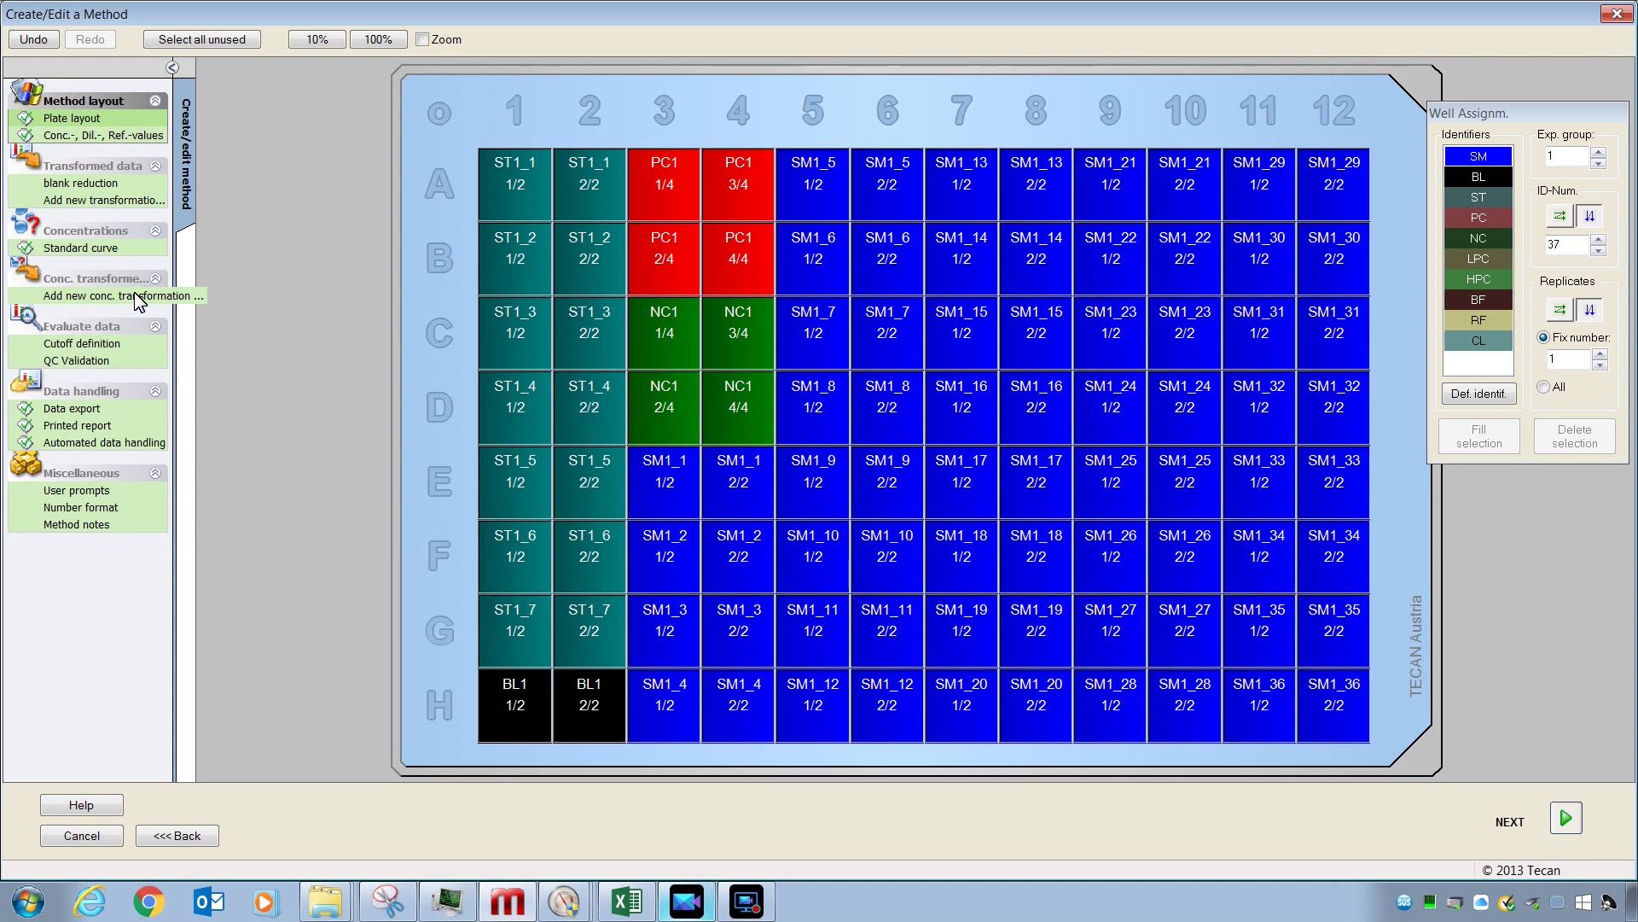
Step: Create Conc. Transformation1 based on the single concentrations in ug/ml
left_click(135, 293)
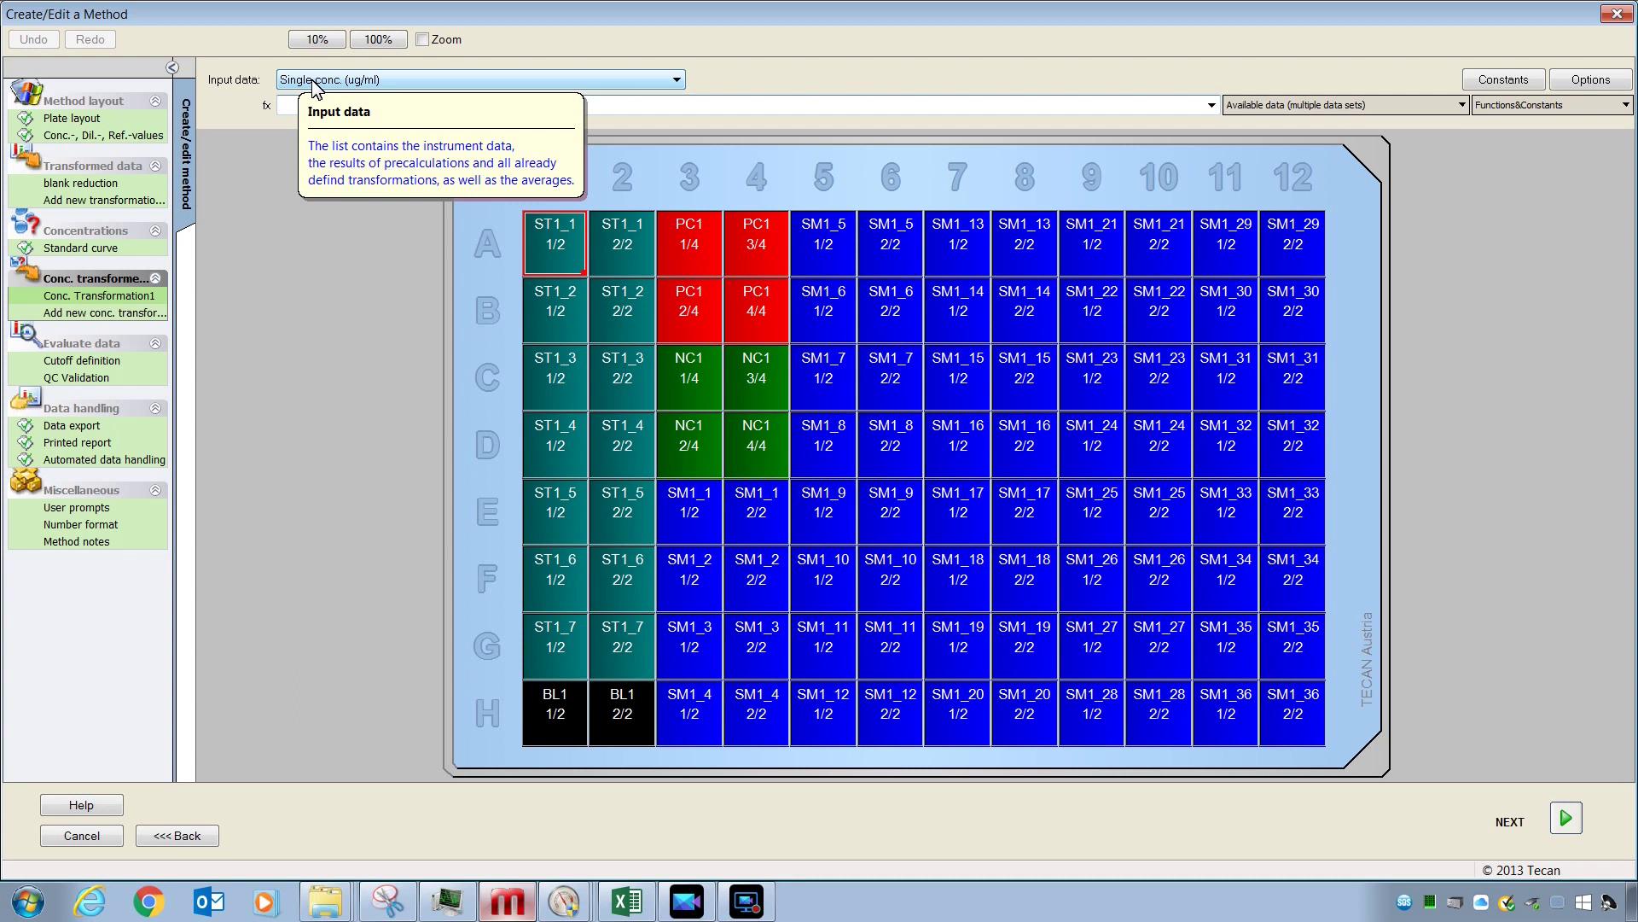
left_click(128, 345)
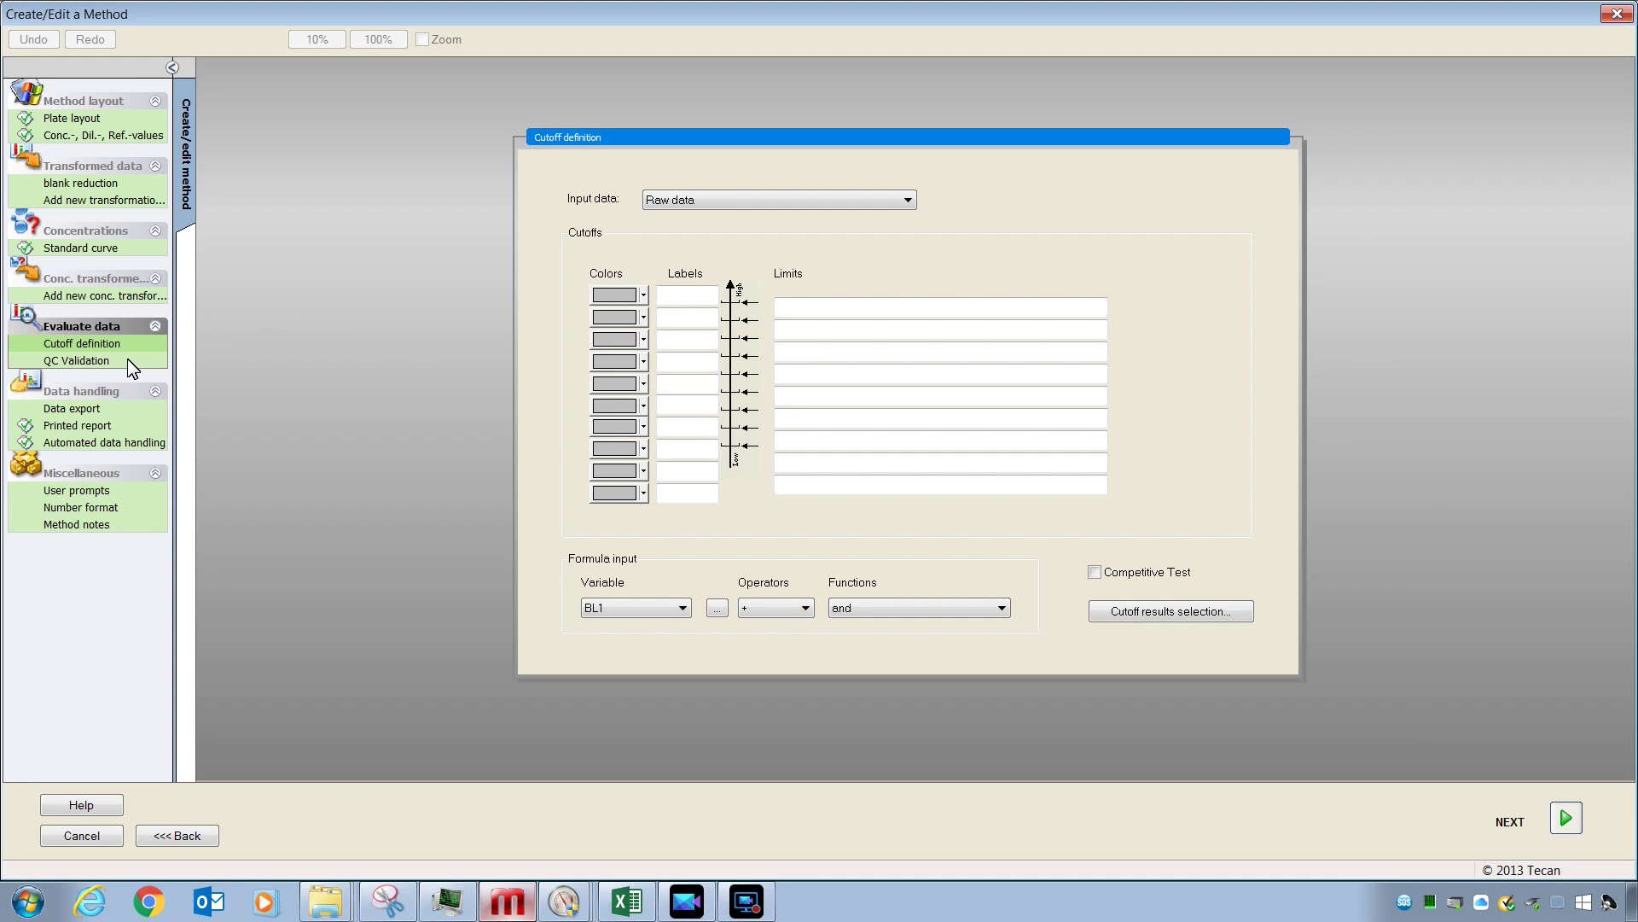
Step: Add Well positions, Raw data and blank reduction to the selected export data
left_click(127, 358)
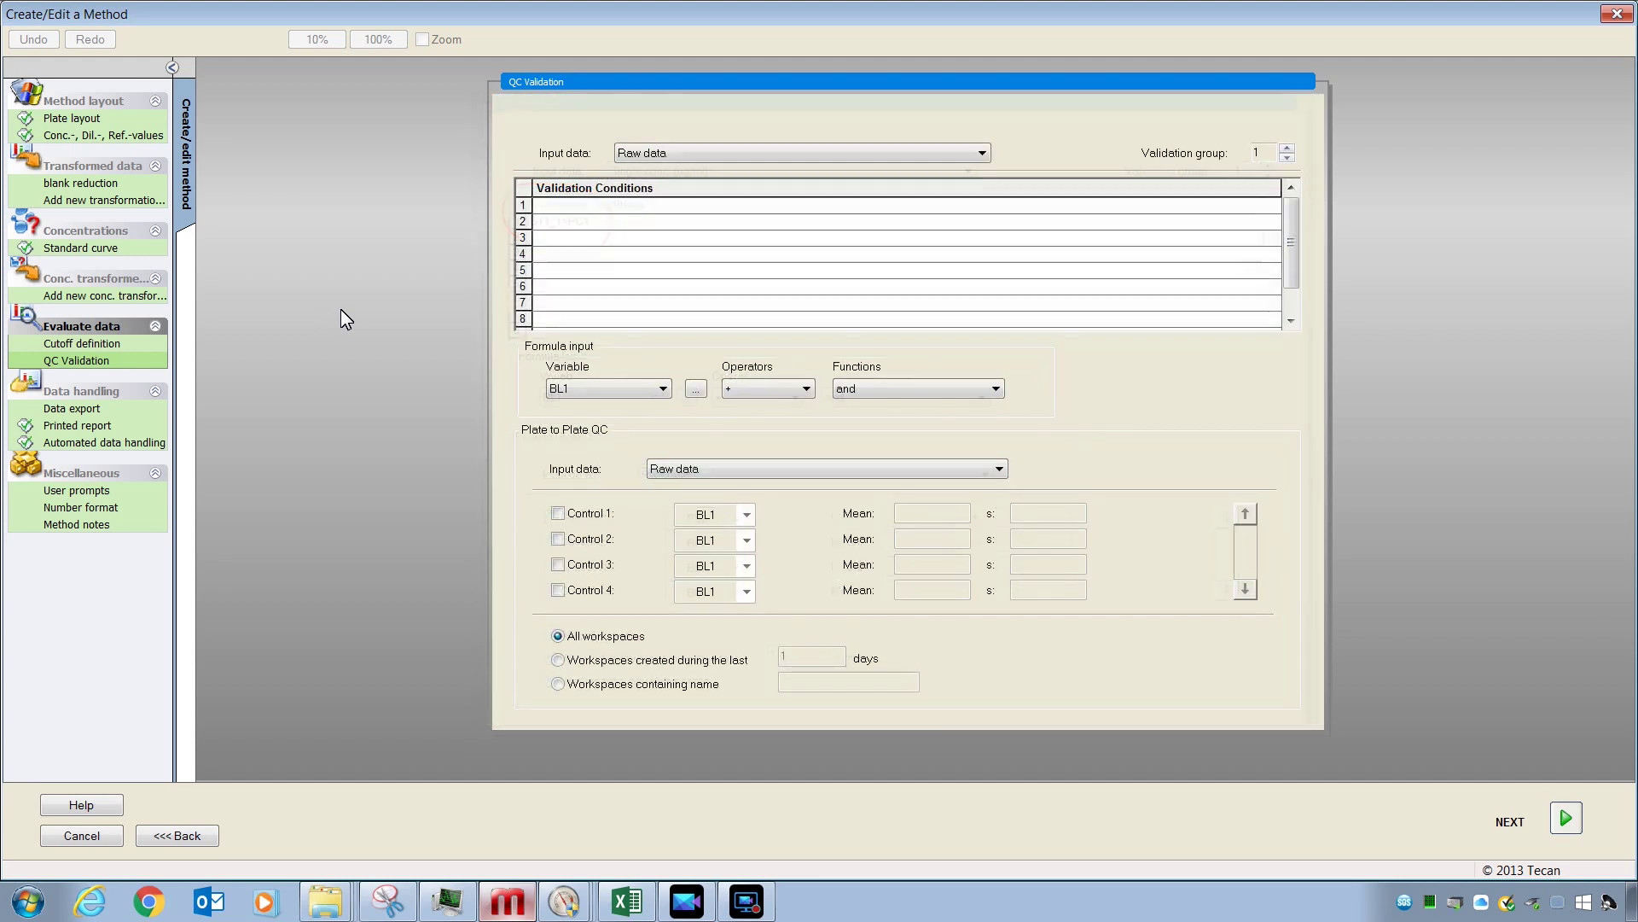
left_click(102, 407)
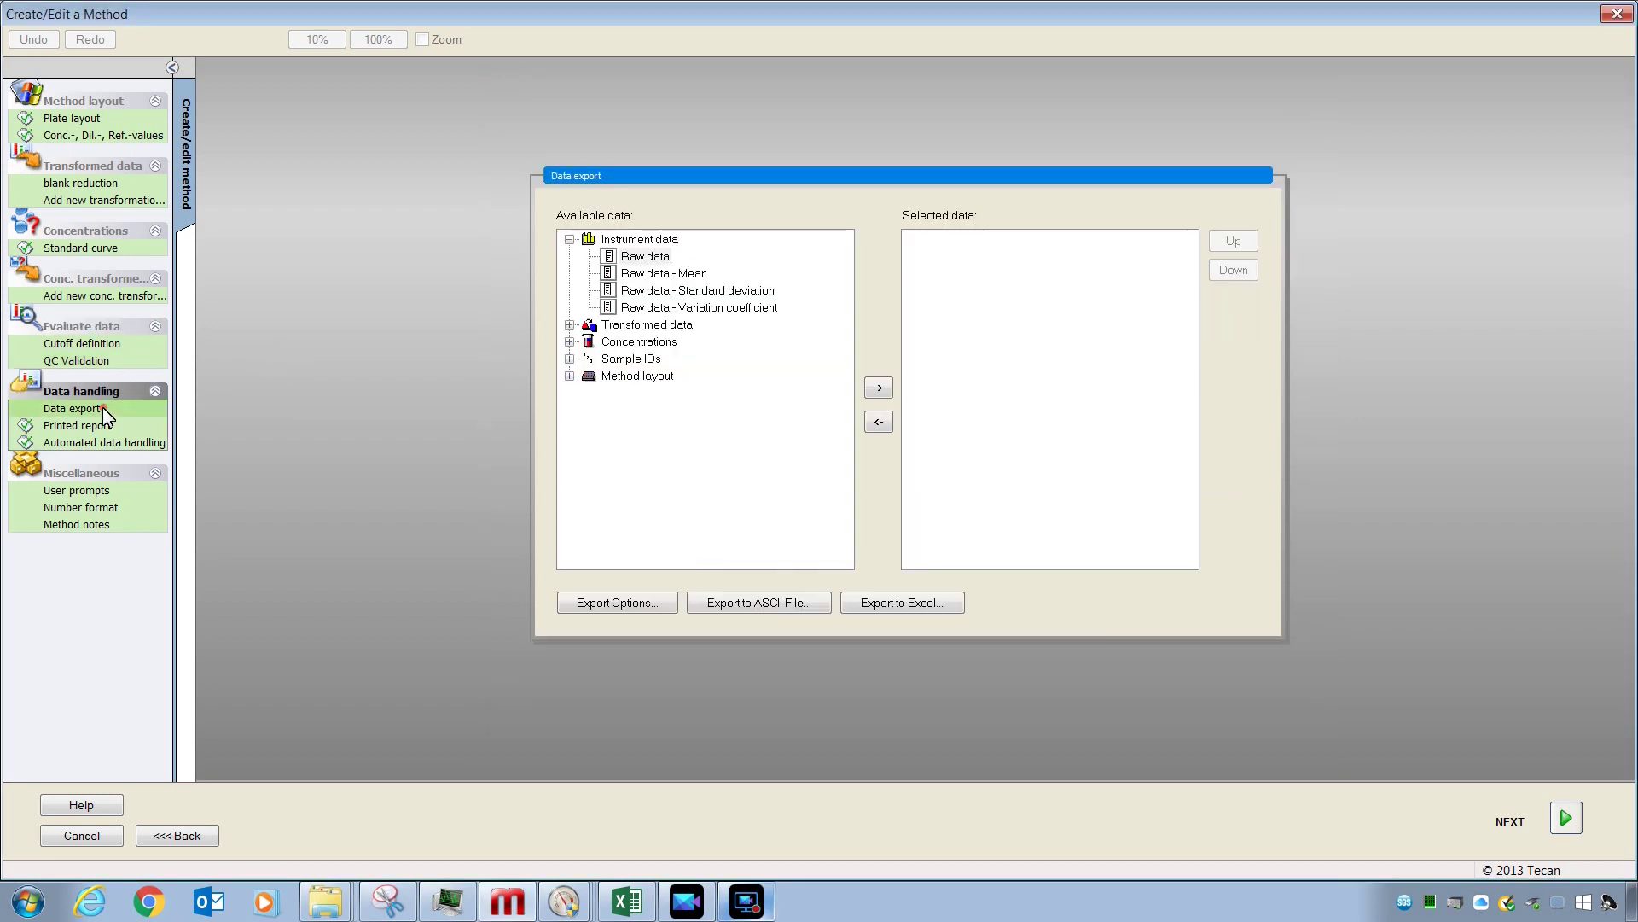
left_click(569, 325)
left_click(567, 409)
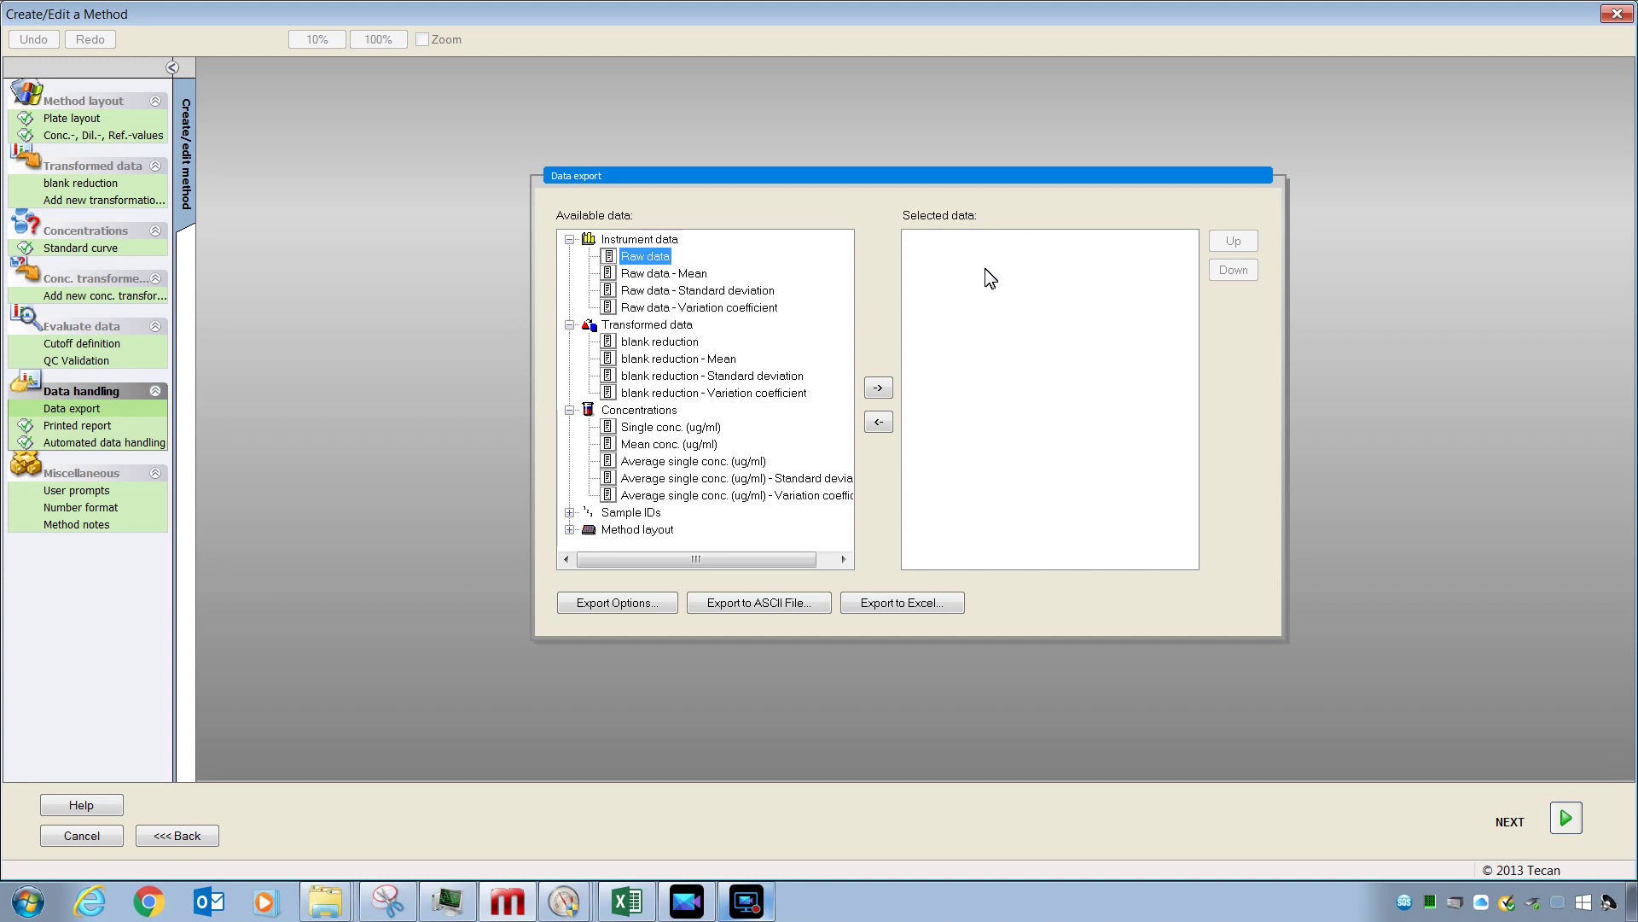
left_click(569, 529)
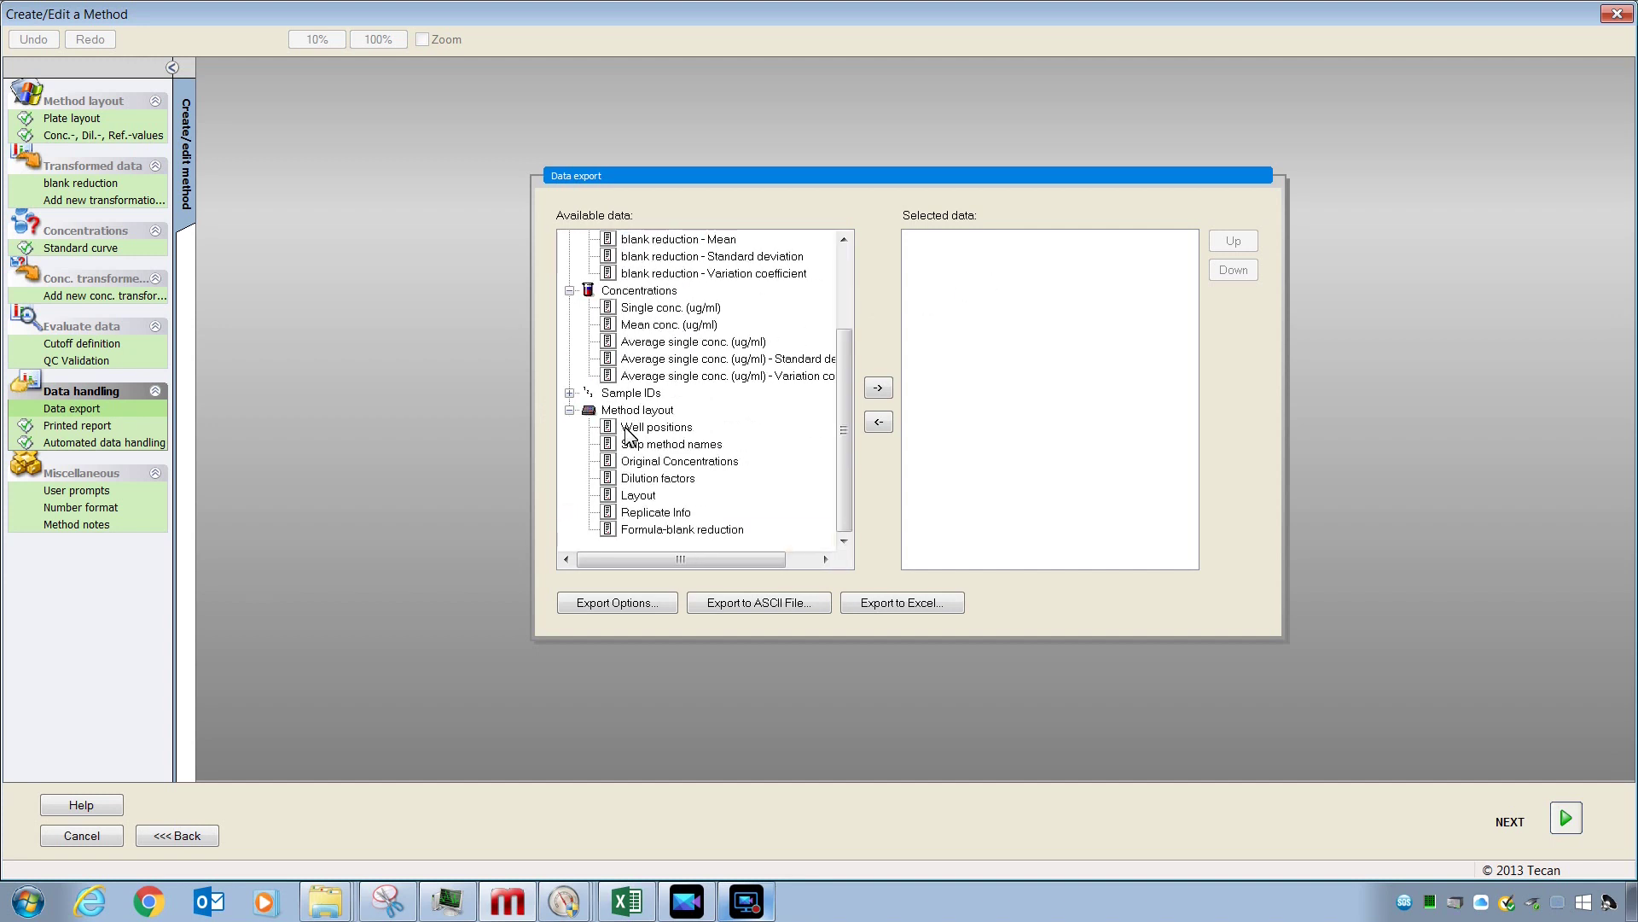
double_click(657, 427)
left_click_drag(850, 366, 850, 292)
double_click(645, 256)
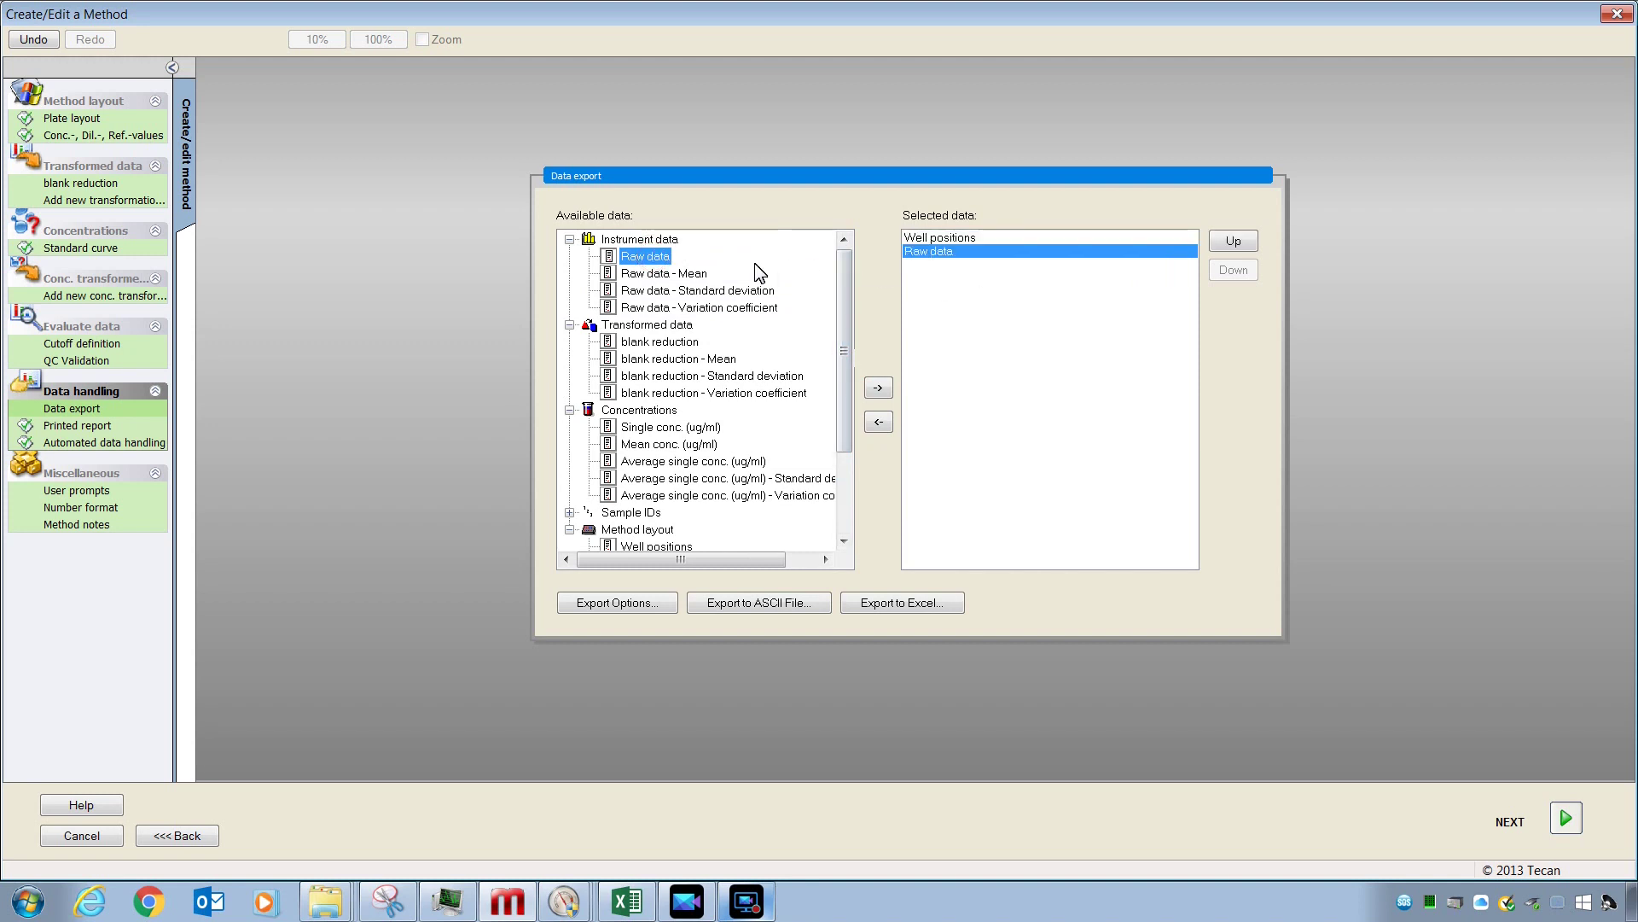
double_click(660, 341)
Step: Add Single conc. (ug/ml), Original Concentrations and Layout to the selected export data
double_click(671, 427)
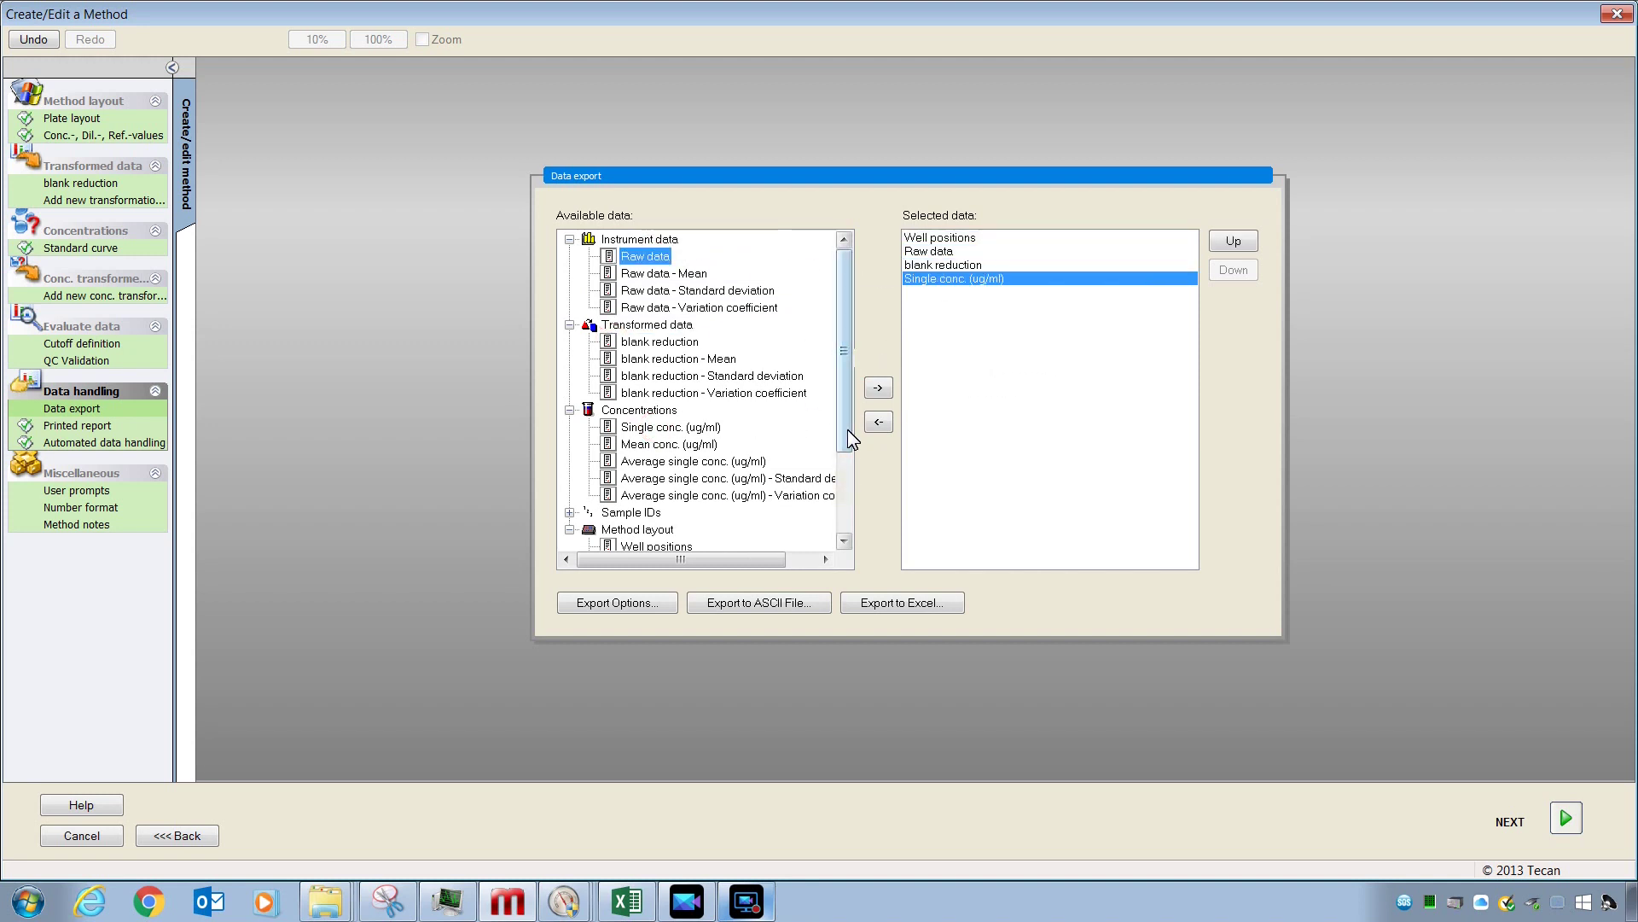
left_click_drag(849, 431, 849, 488)
left_click_drag(646, 494, 947, 358)
left_click_drag(845, 470, 847, 503)
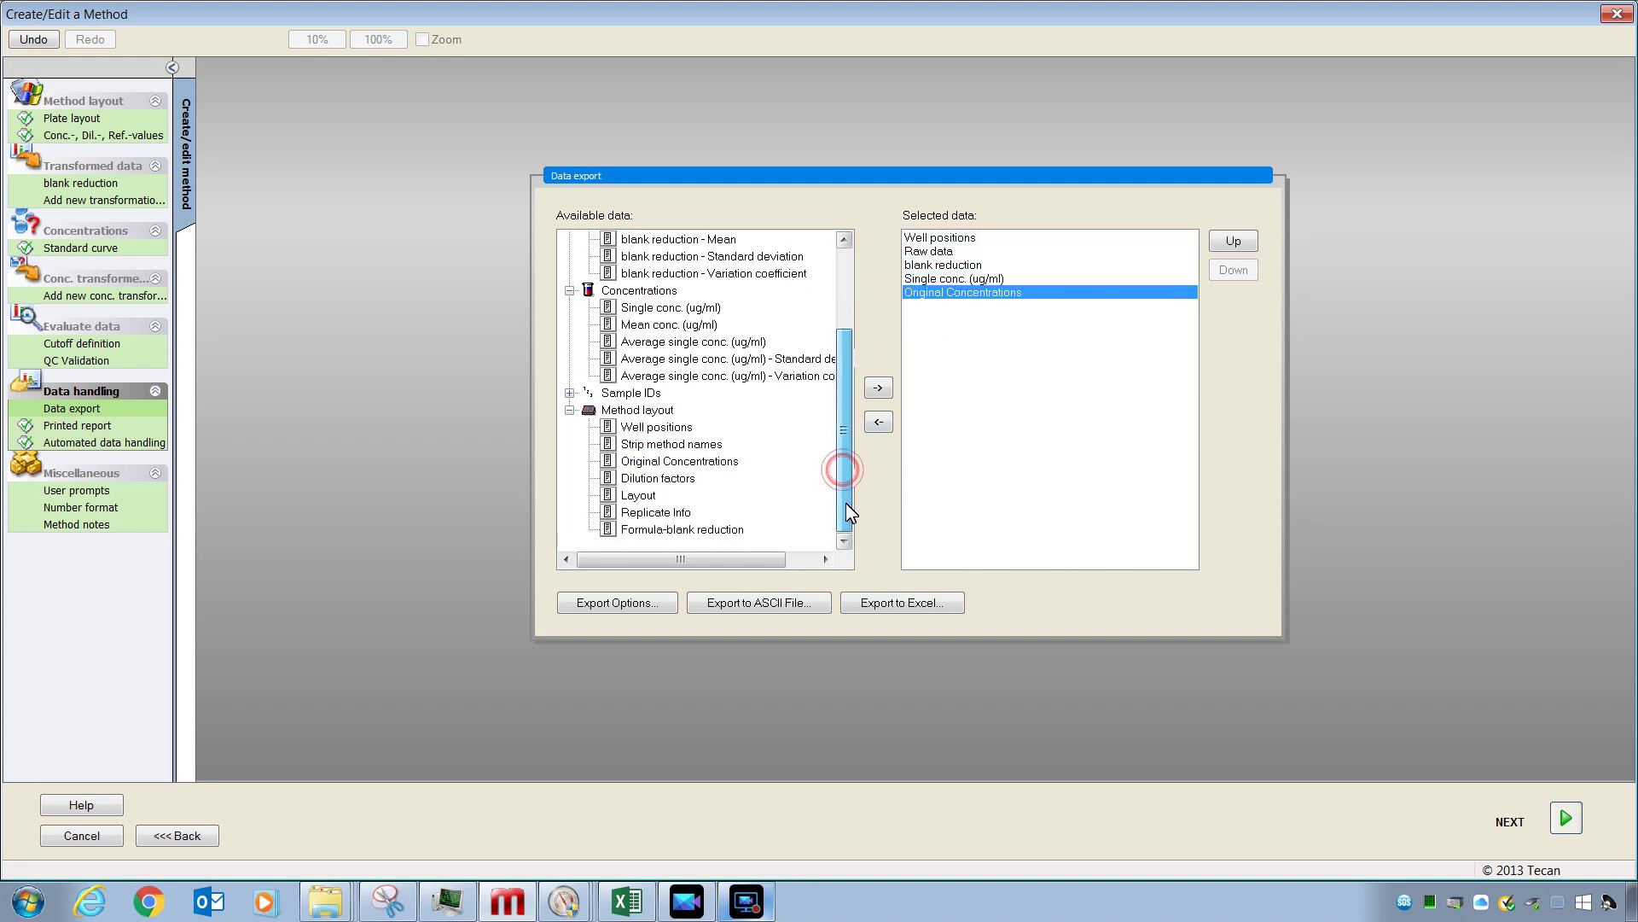
left_click_drag(638, 495, 947, 375)
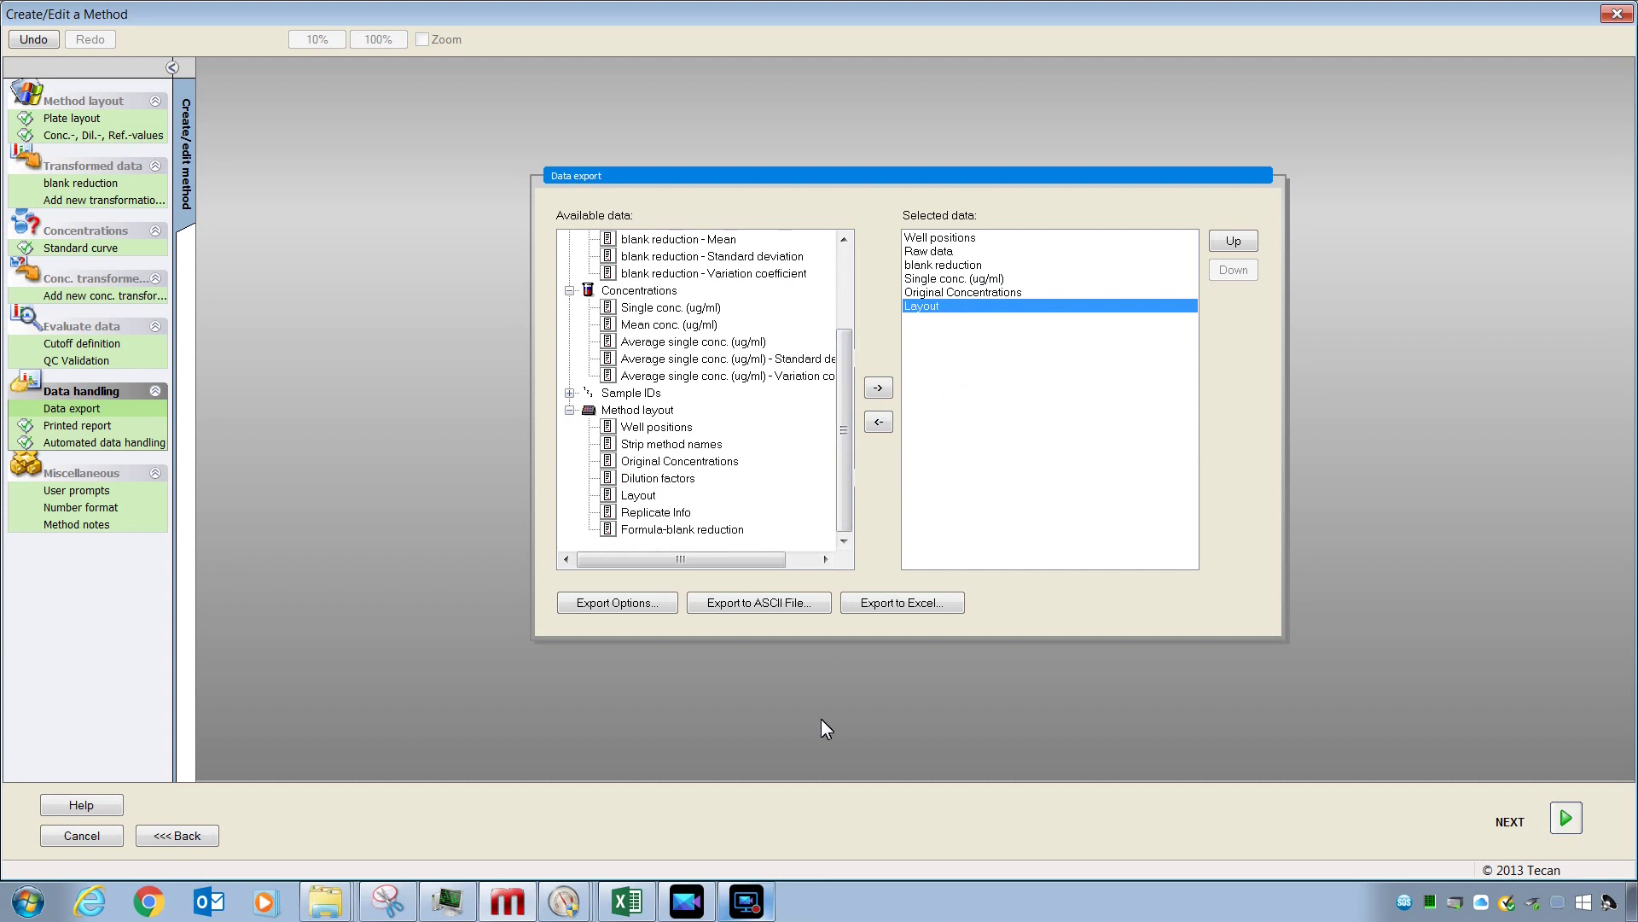
left_click(625, 606)
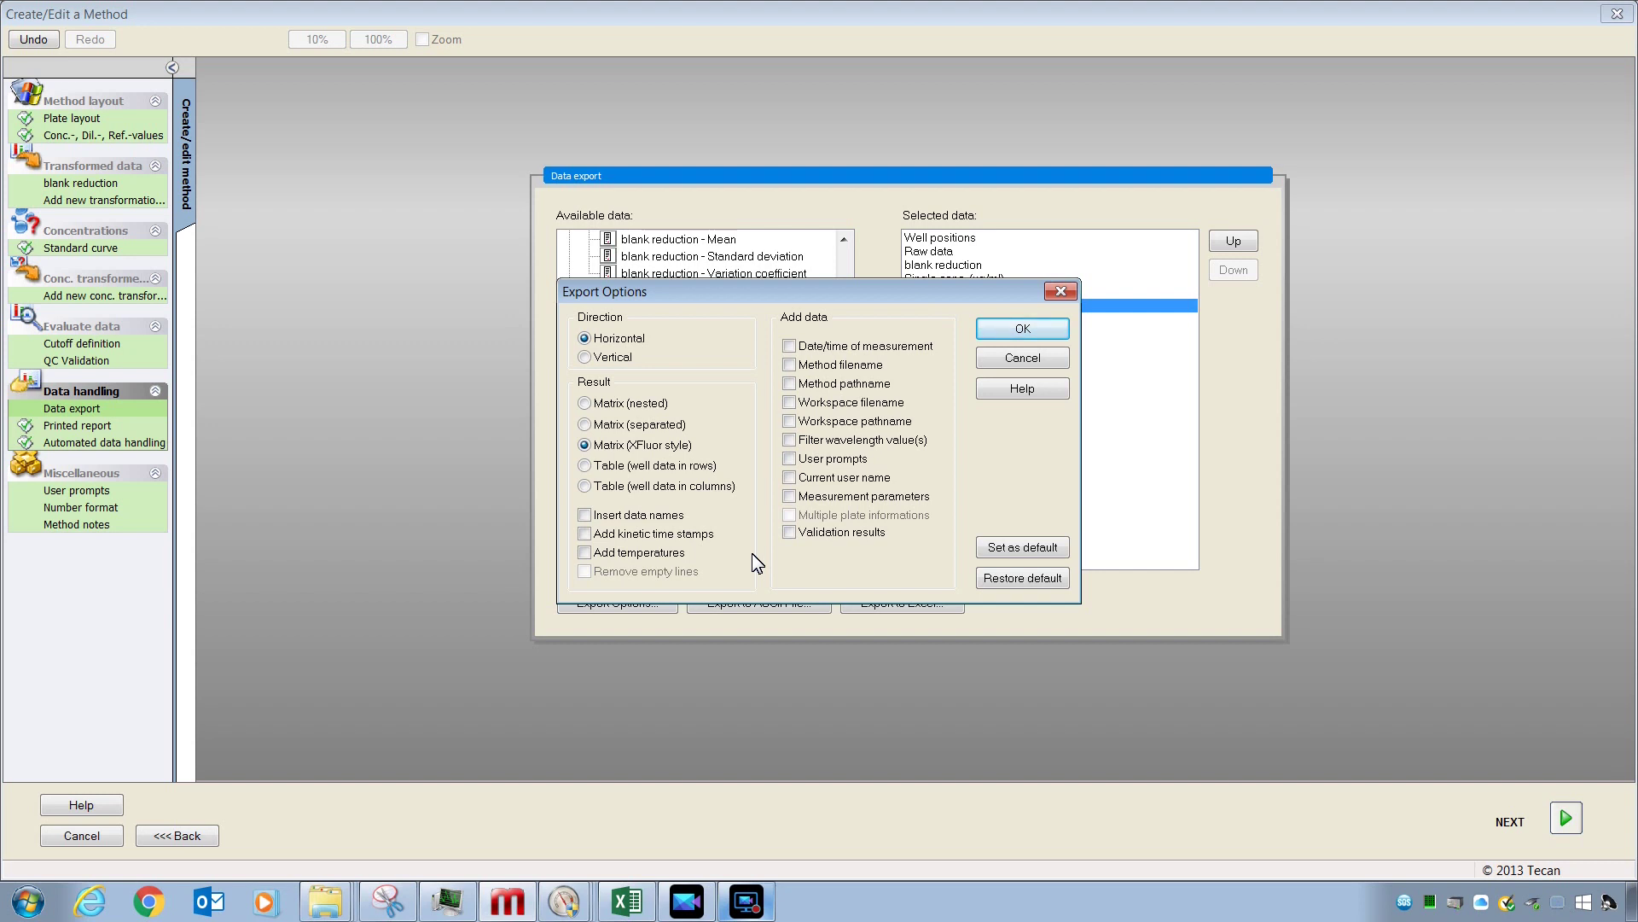
Step: Set the export result format to Table (well data in rows) and confirm it
left_click(635, 467)
left_click(1025, 331)
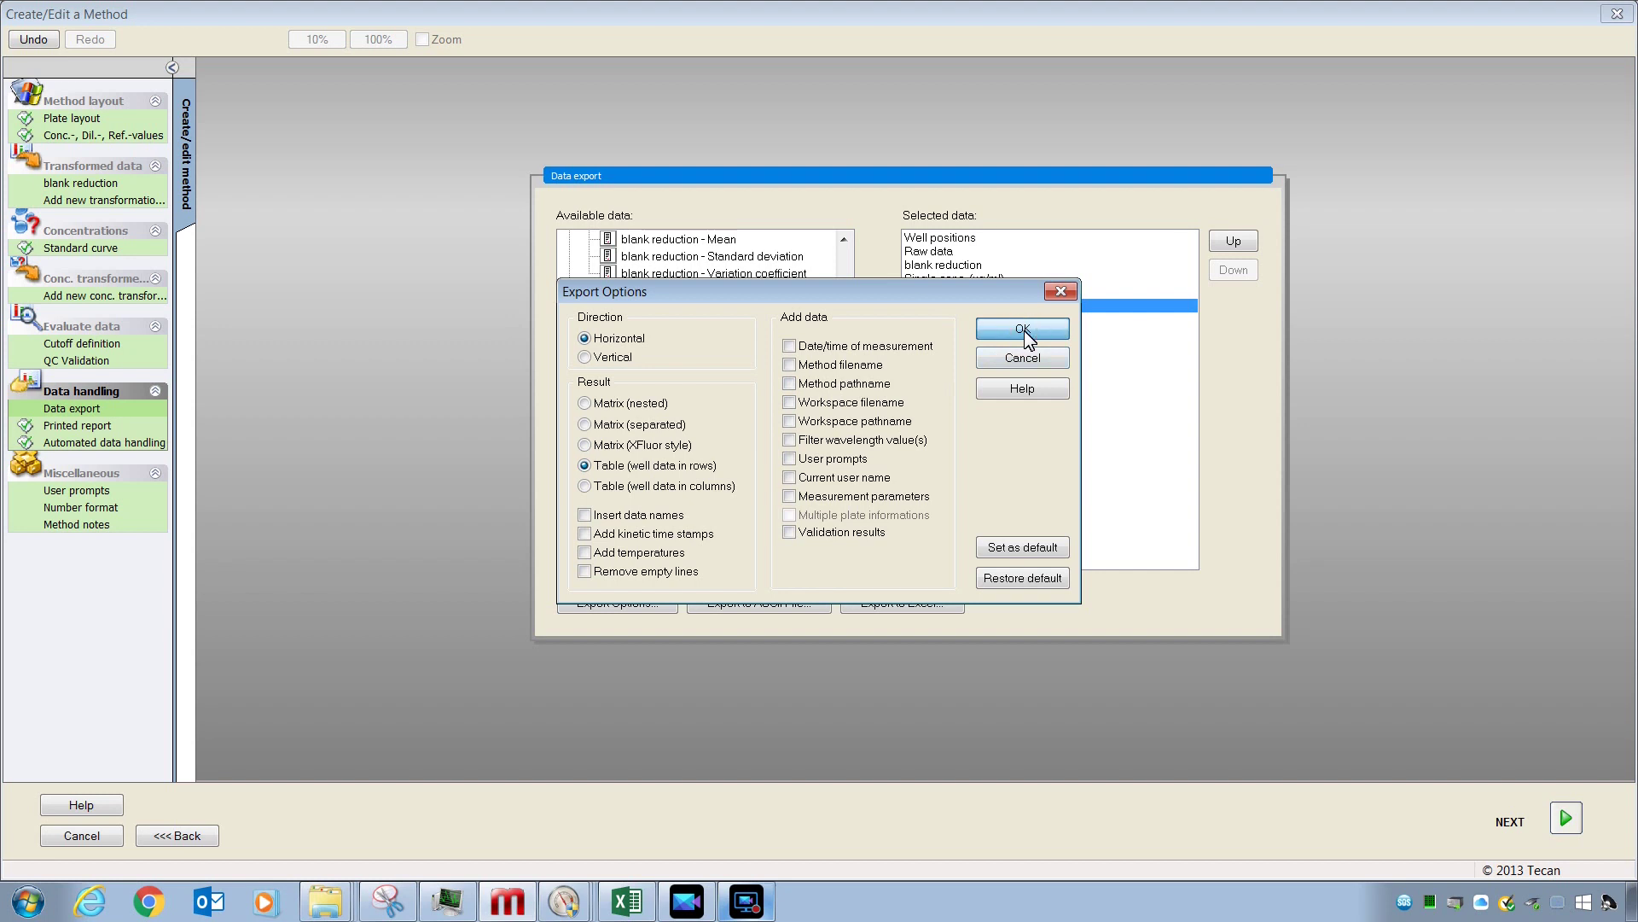
left_click(99, 427)
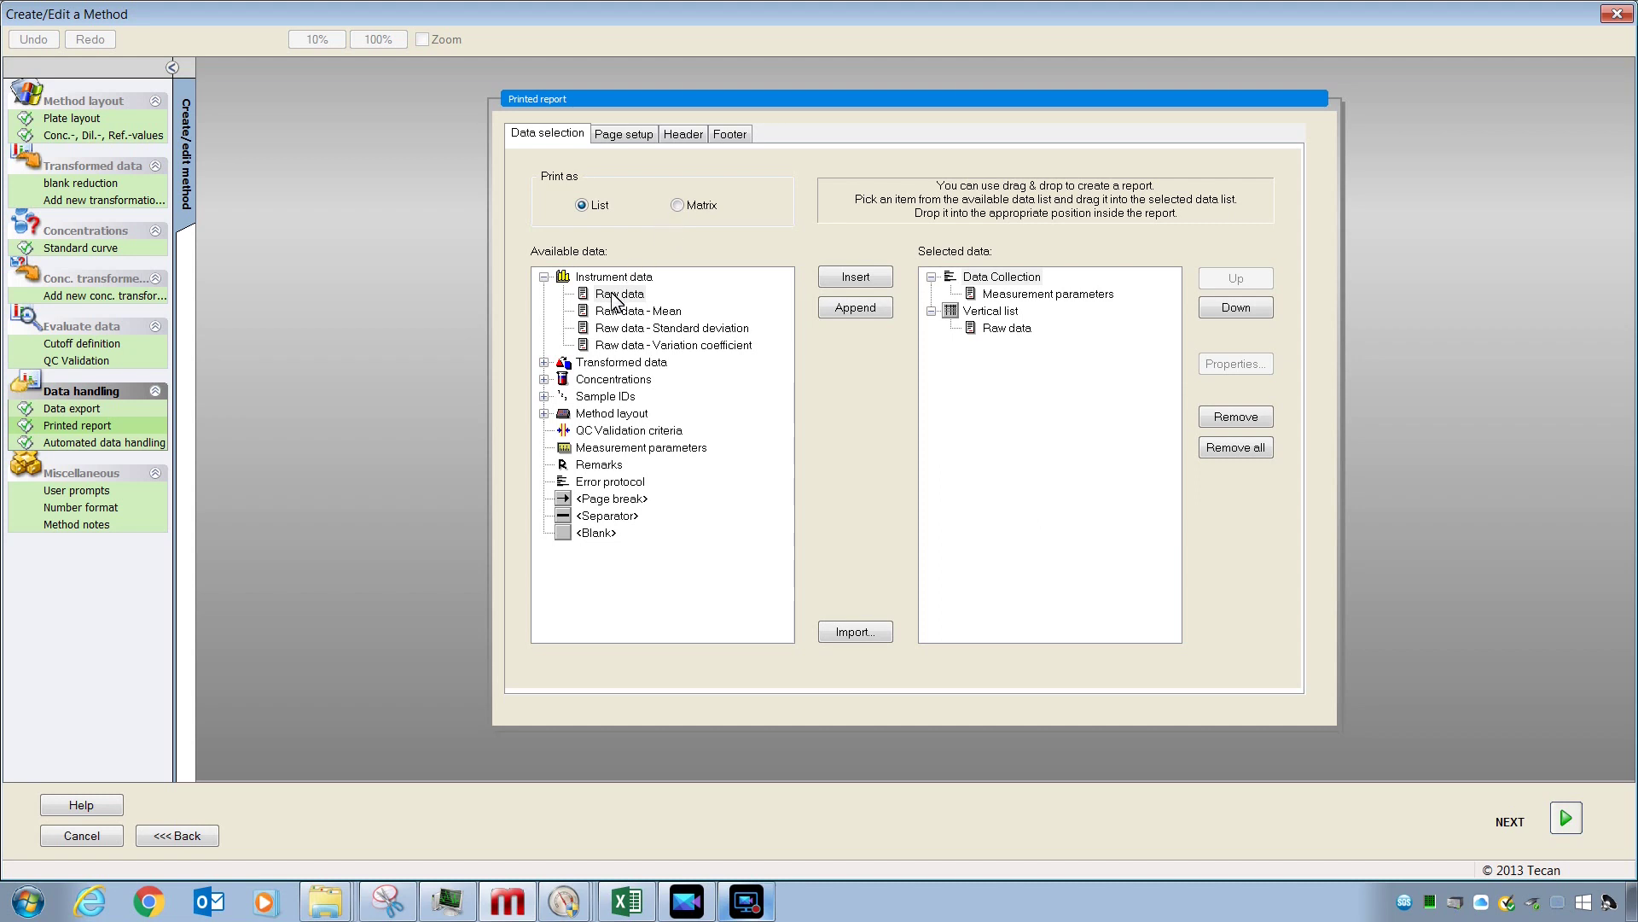
Step: Build a second vertical report list holding Raw data, blank reduction and Single conc. (ug/ml)
left_click_drag(593, 296, 1000, 446)
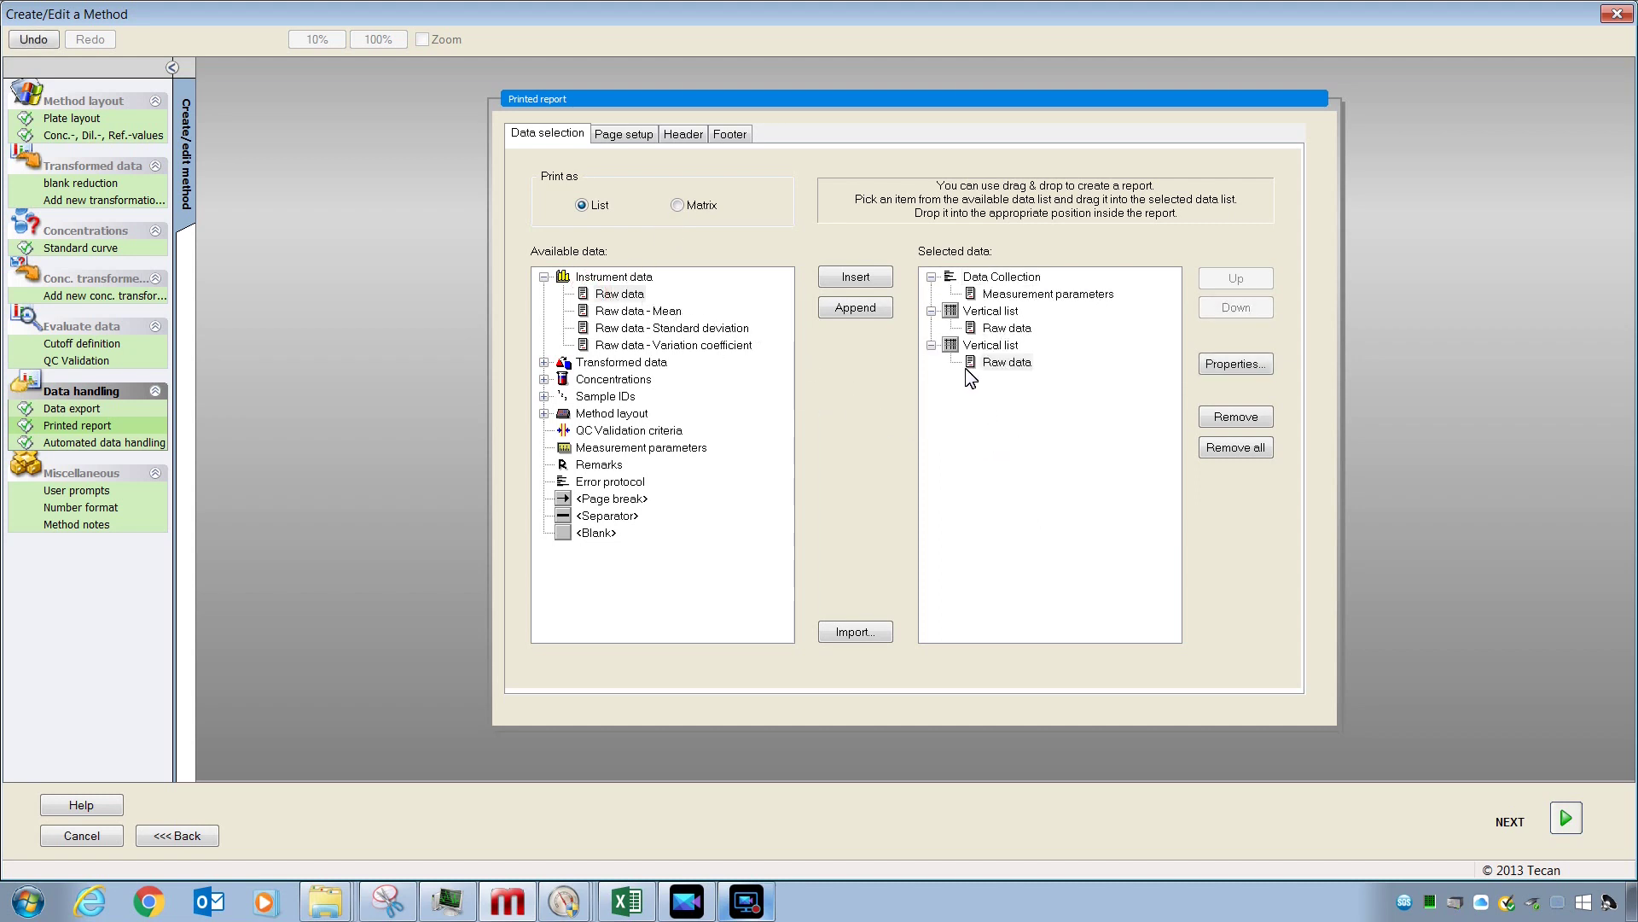
left_click(545, 362)
left_click_drag(597, 380, 984, 362)
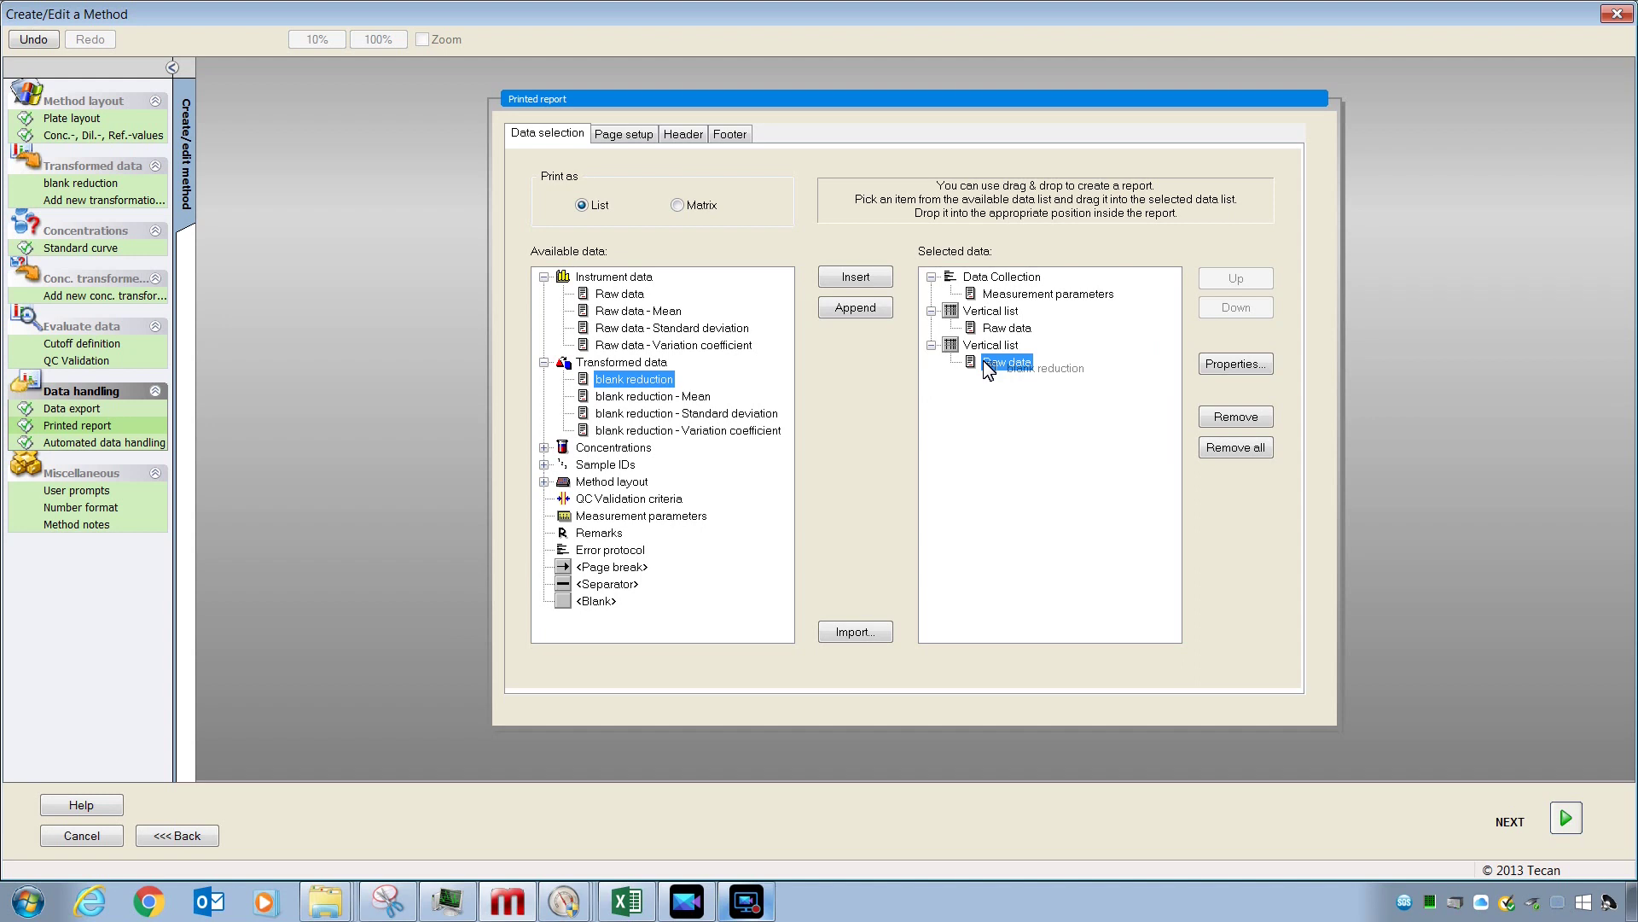
left_click_drag(988, 368, 987, 368)
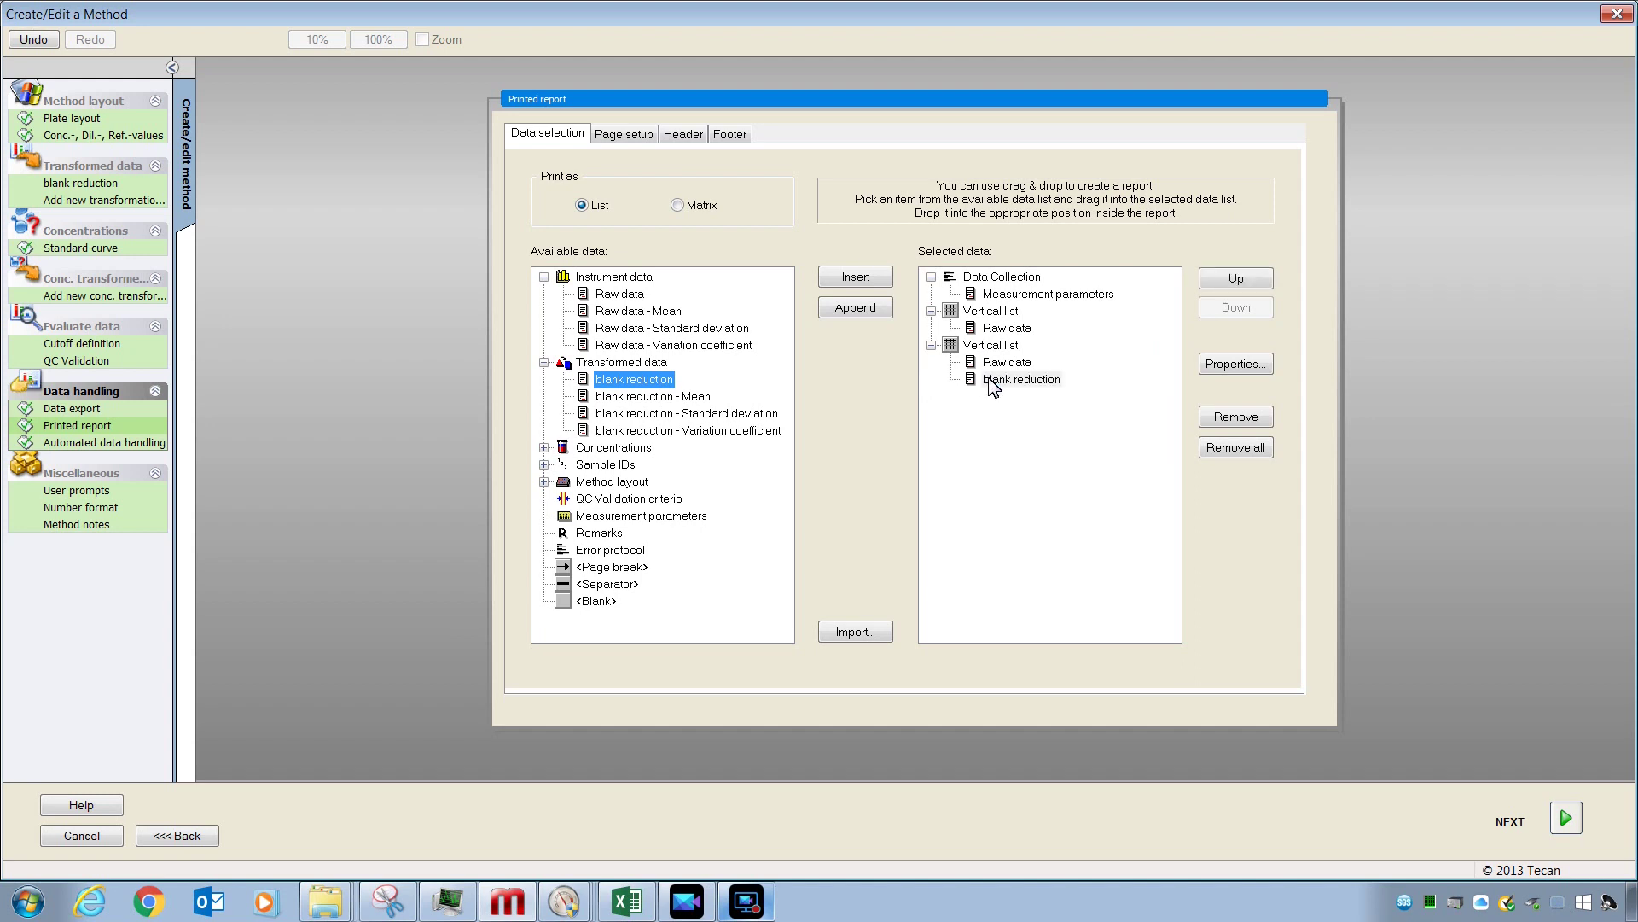
left_click(544, 447)
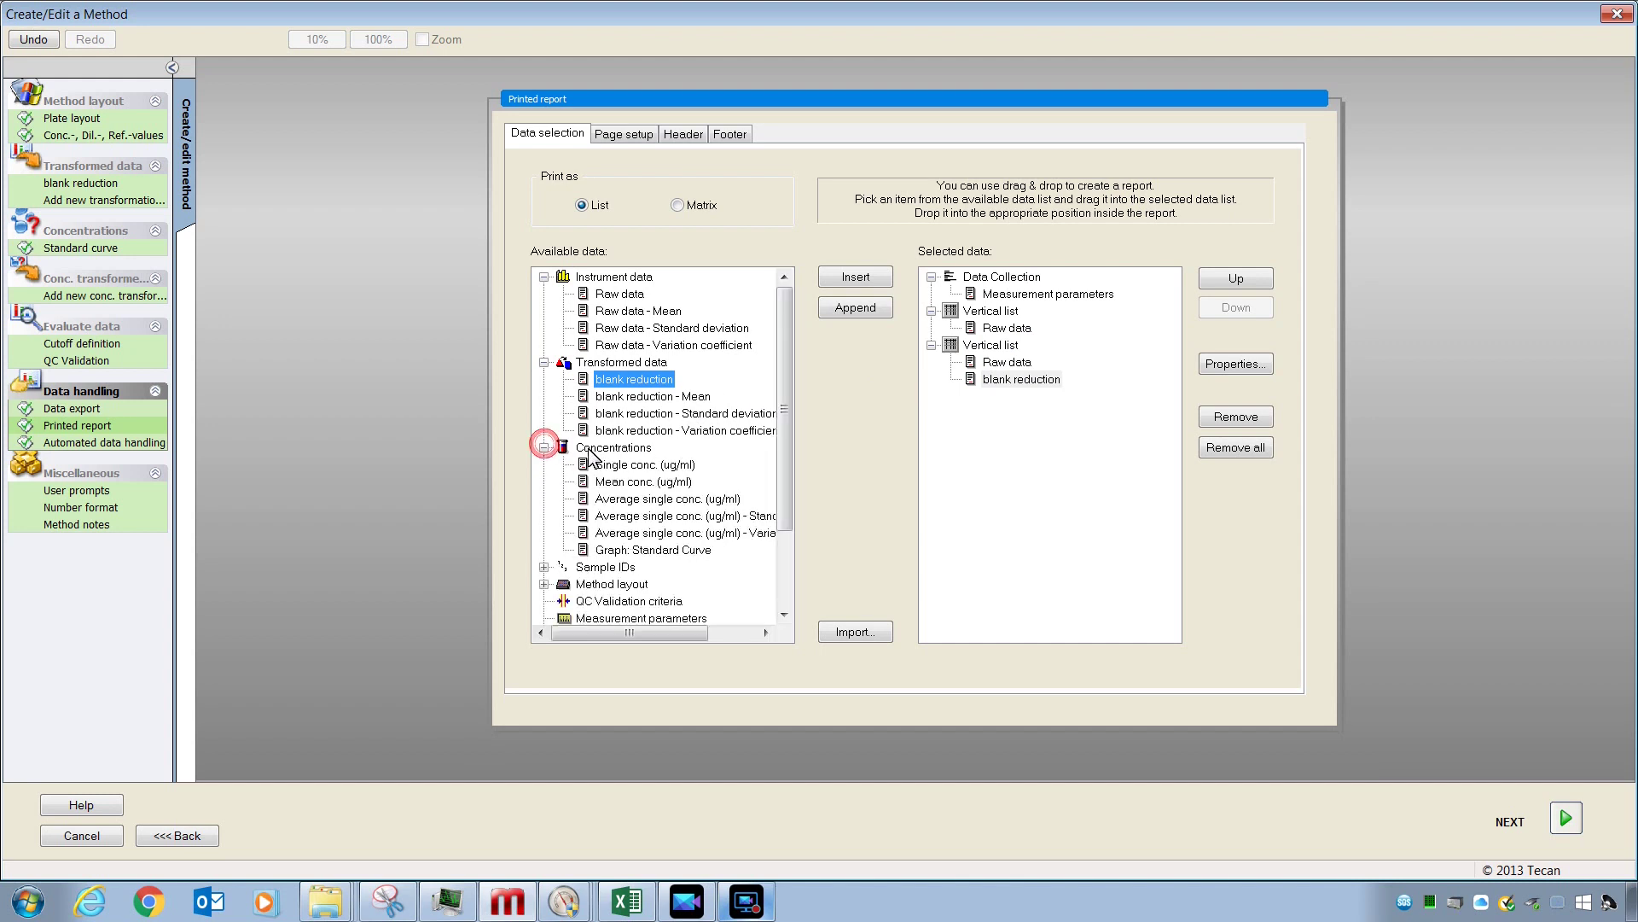
left_click_drag(614, 465, 974, 395)
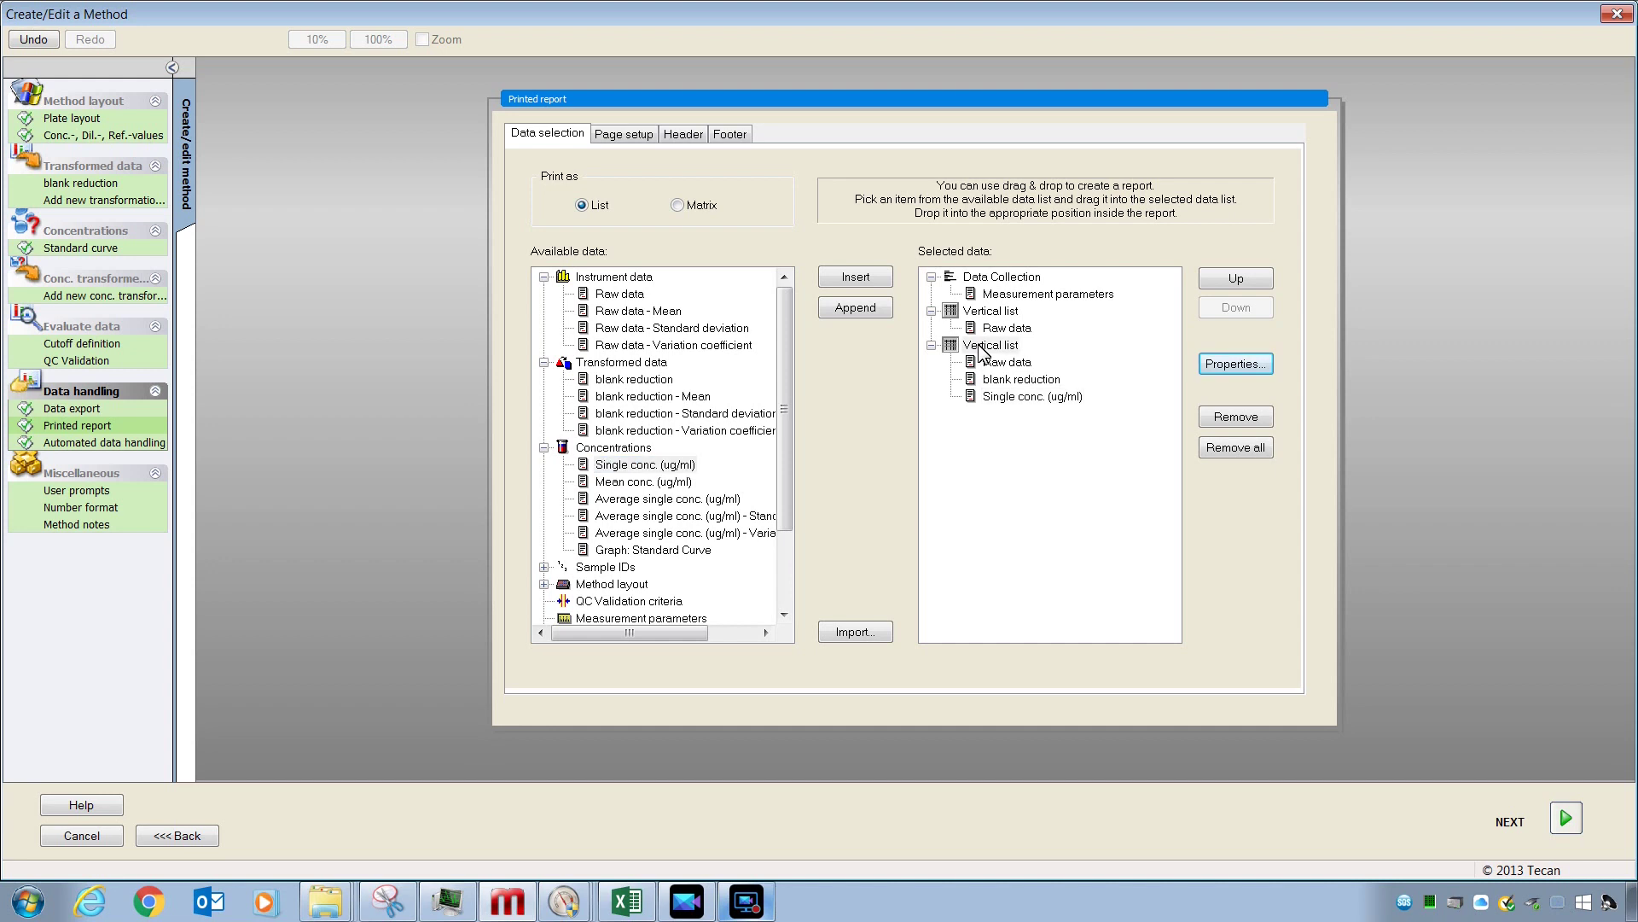
left_click(1225, 364)
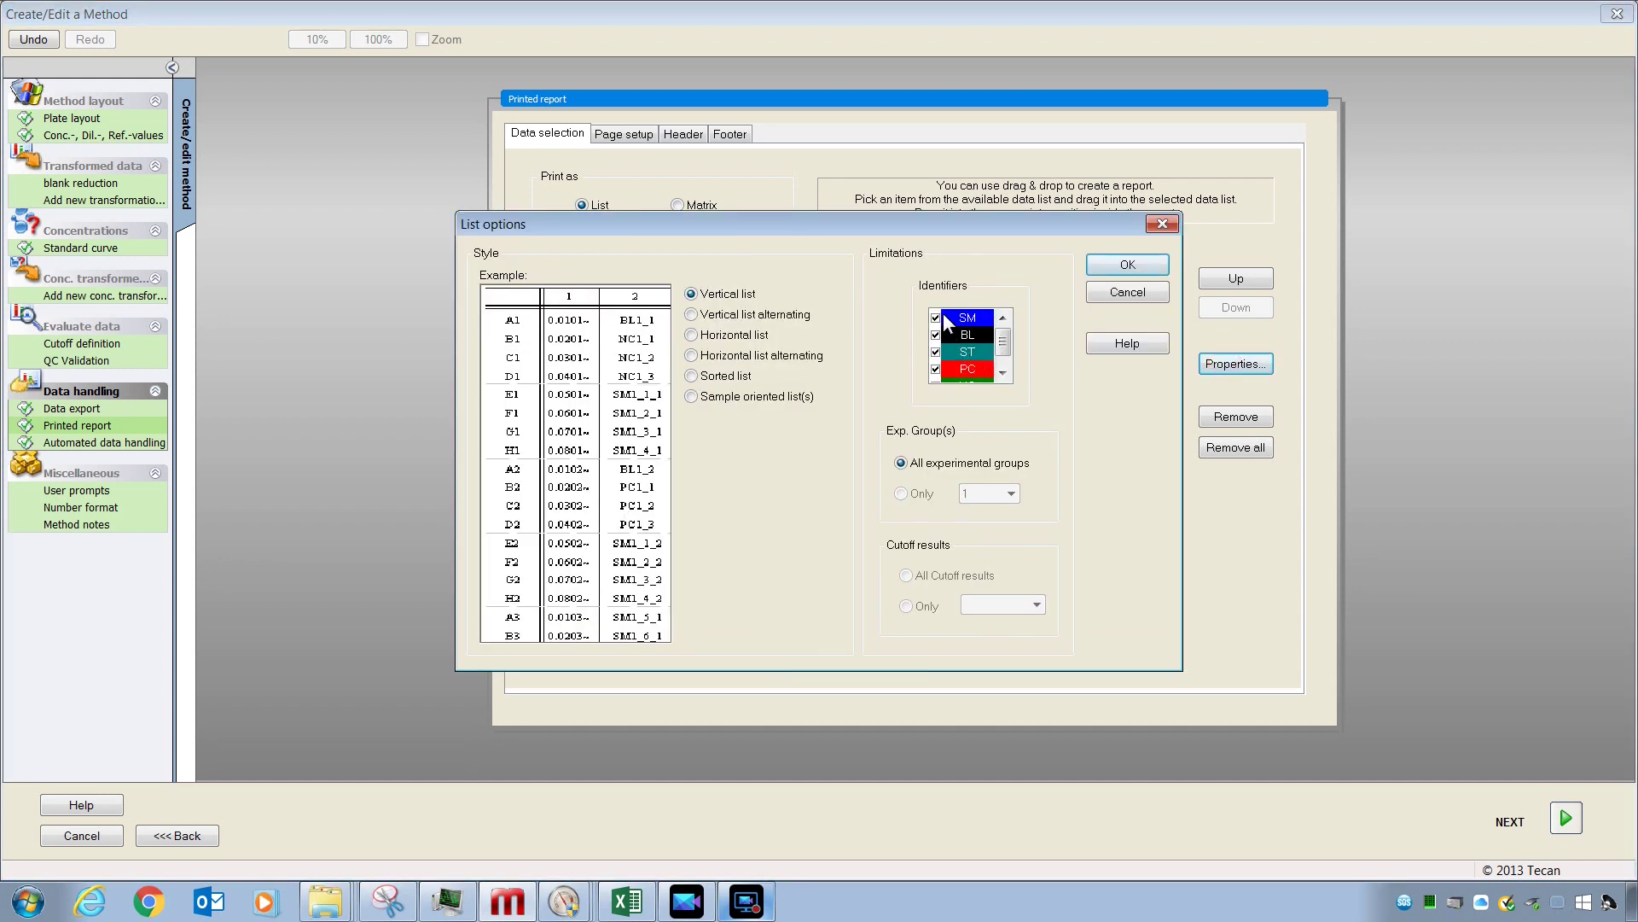
Step: Change the second report list's style to Sorted list and confirm
left_click(690, 334)
left_click(690, 293)
left_click(692, 355)
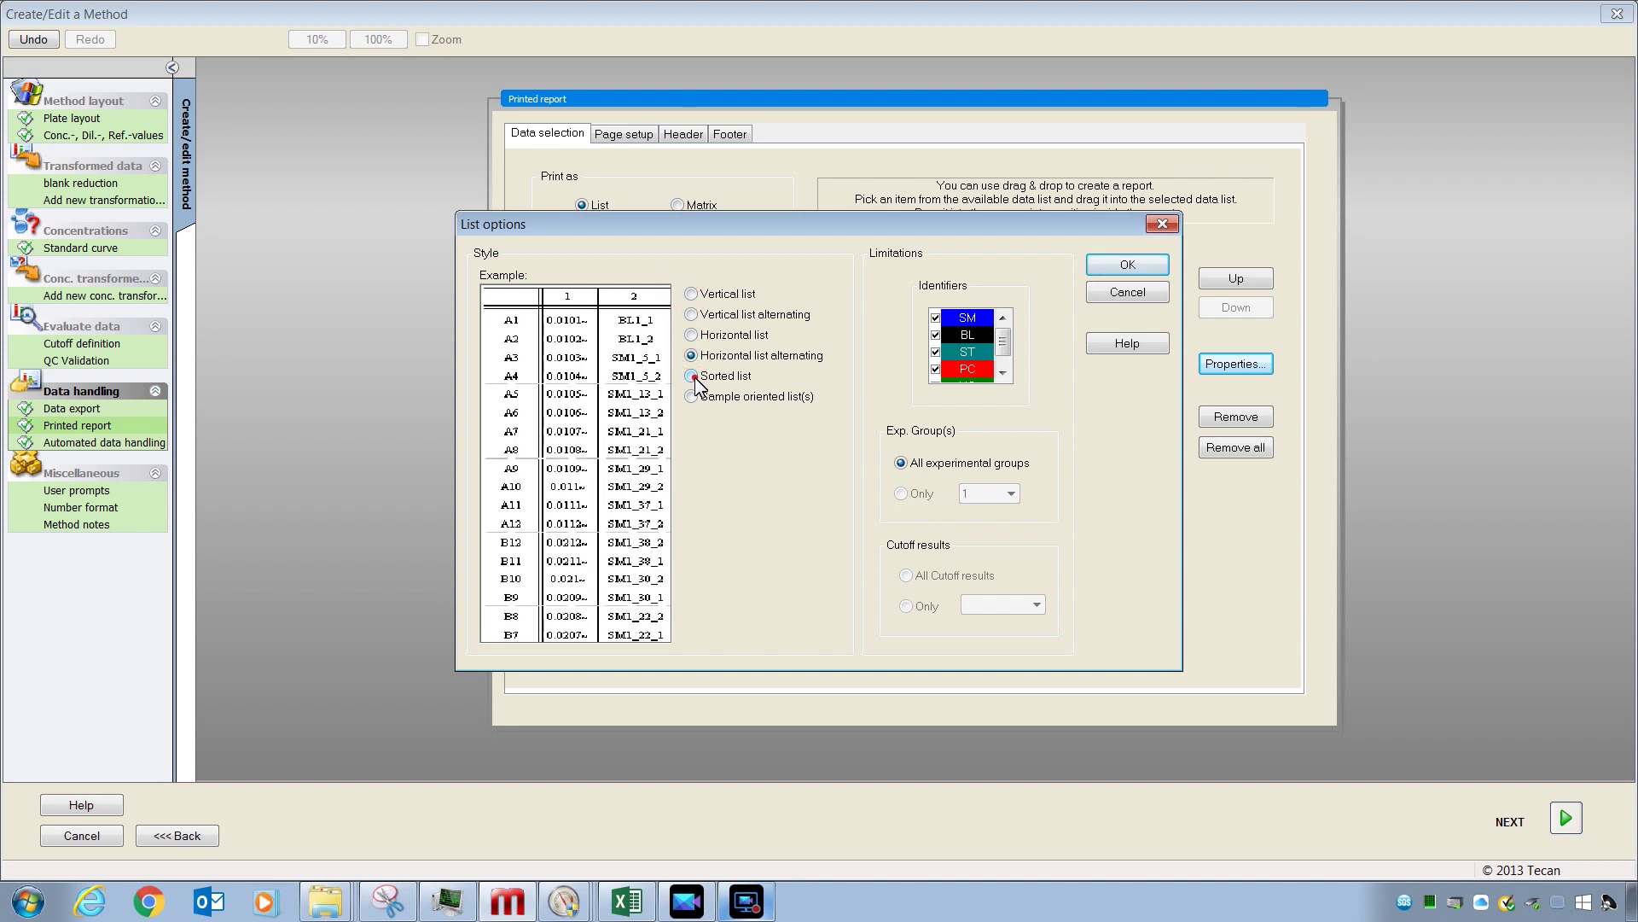
left_click(692, 377)
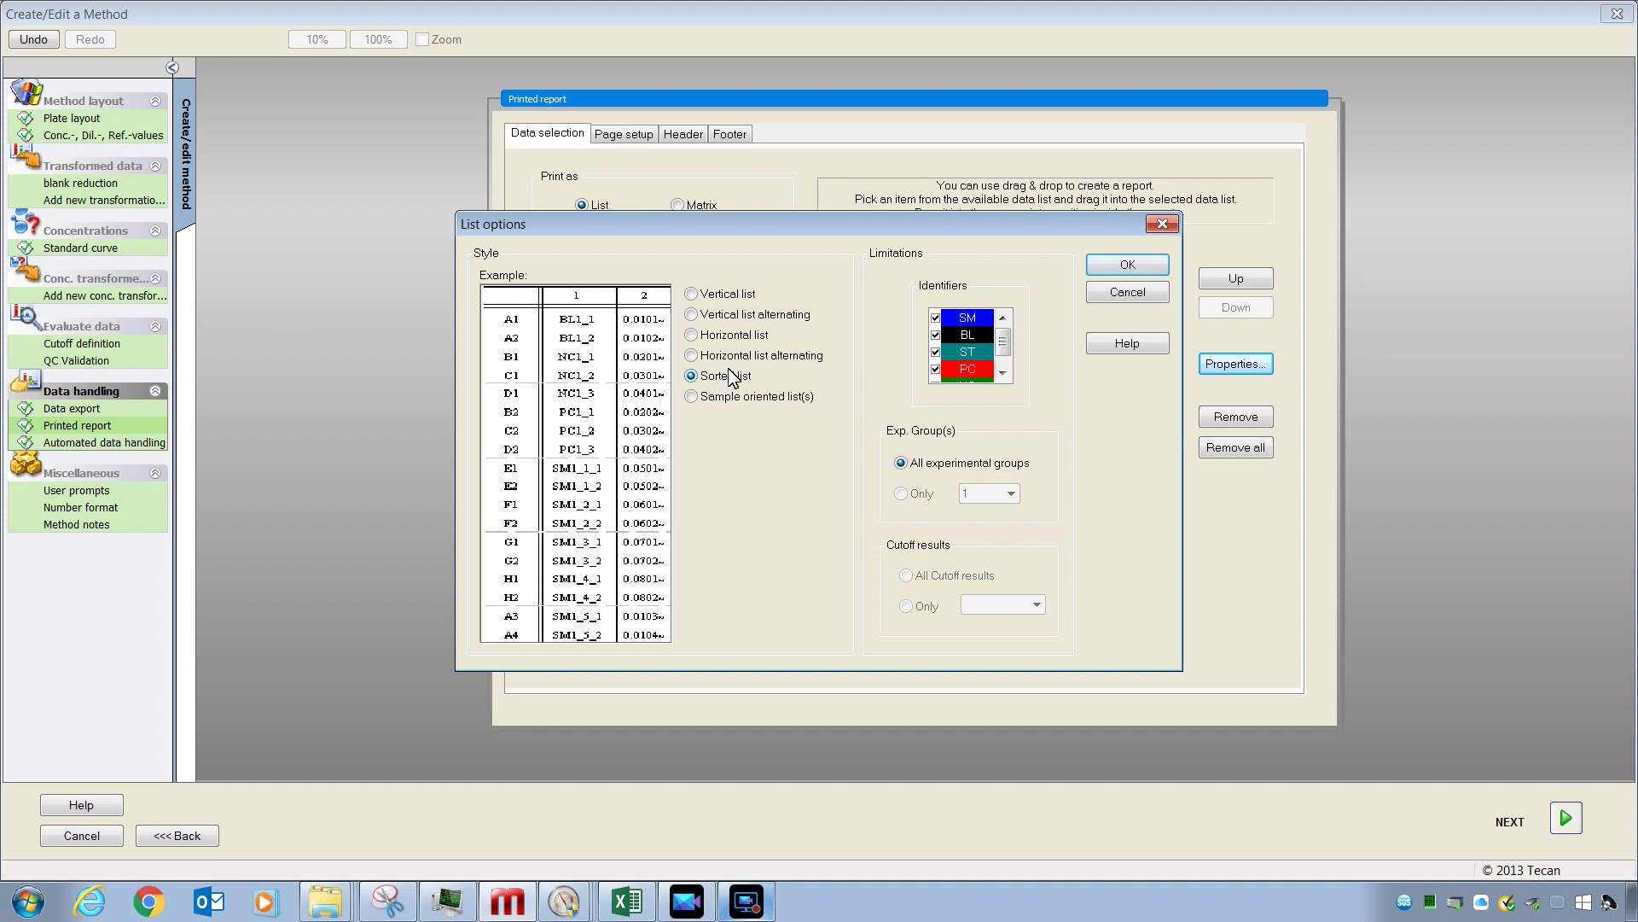
left_click(1096, 261)
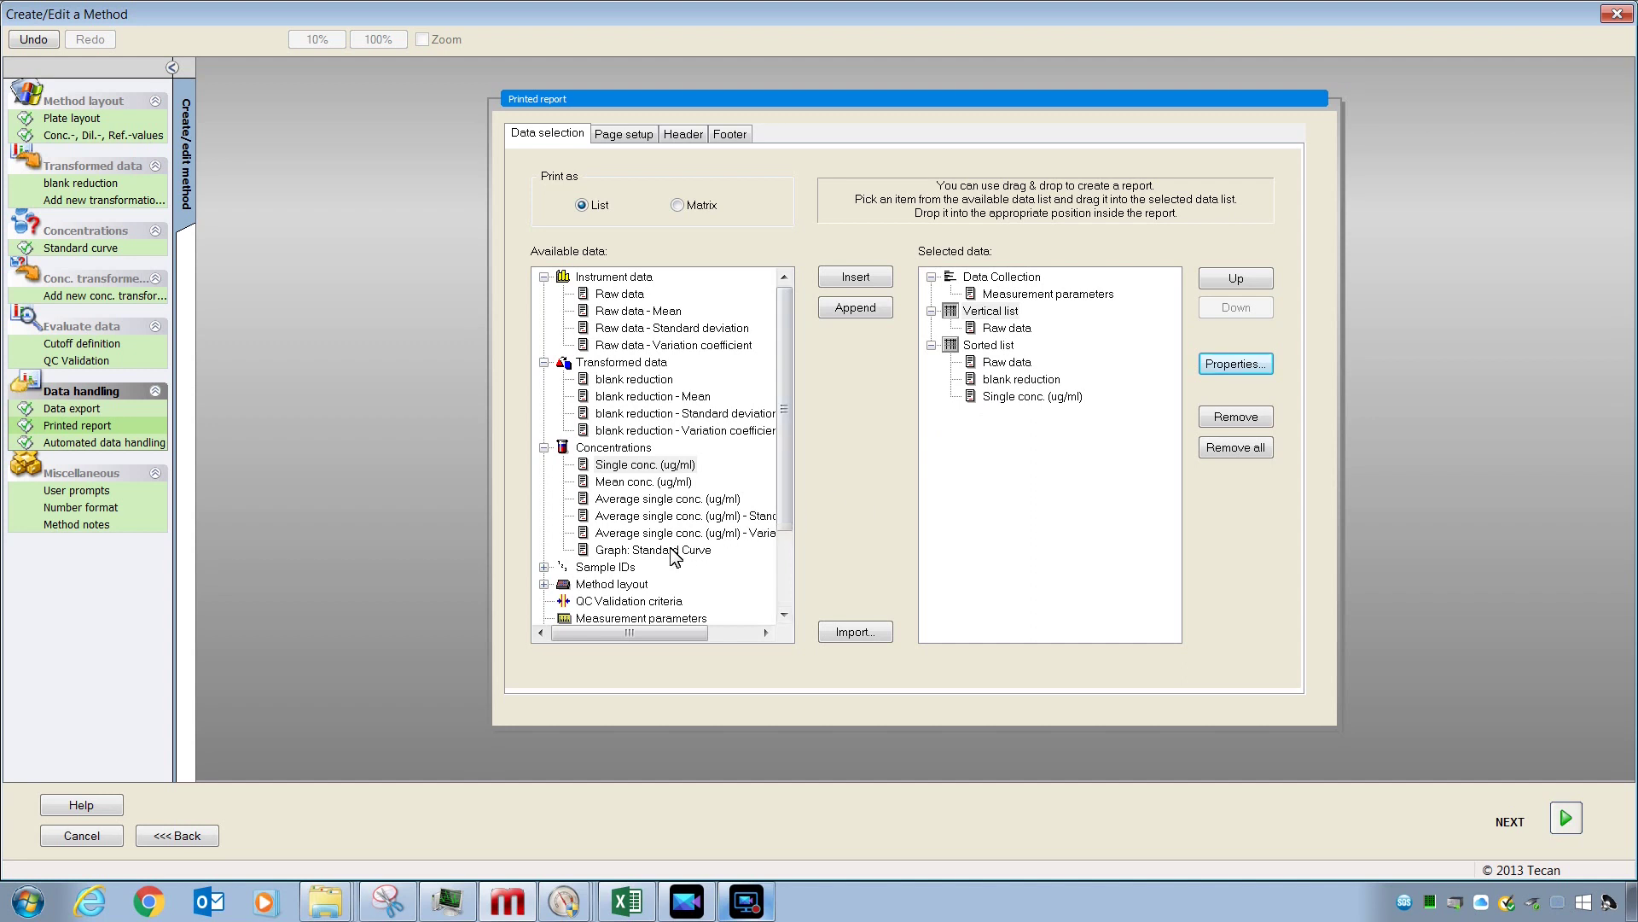
Step: Add Graph: Standard Curve to the report, with page breaks before the sorted list and the graph
left_click_drag(674, 550, 995, 476)
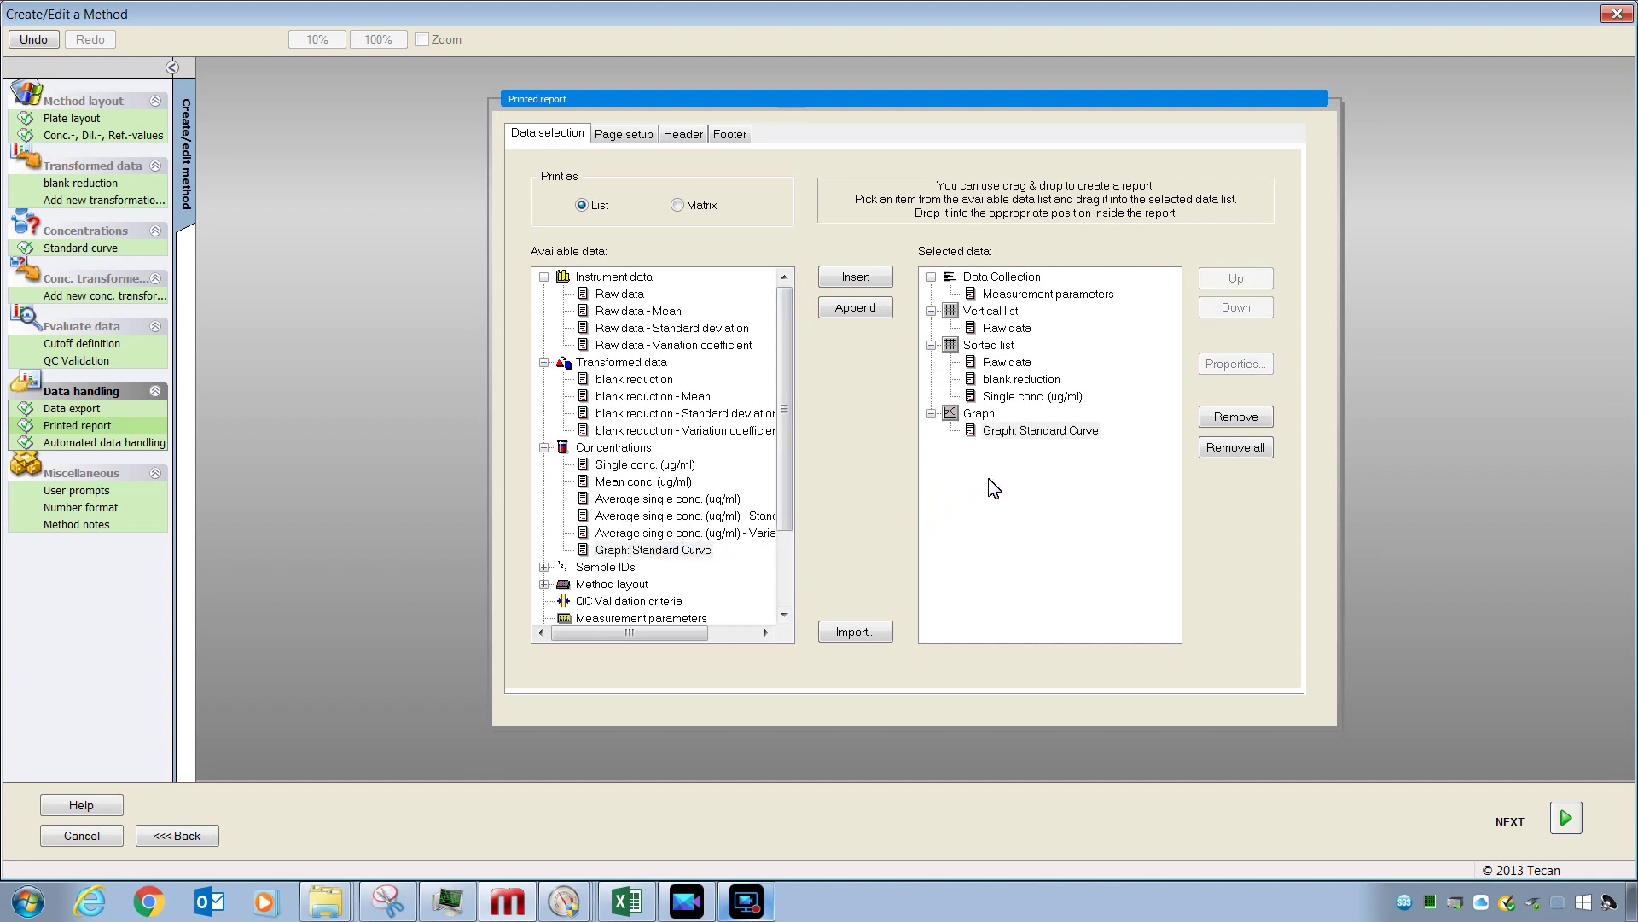
left_click_drag(780, 510, 776, 582)
left_click_drag(620, 570, 975, 413)
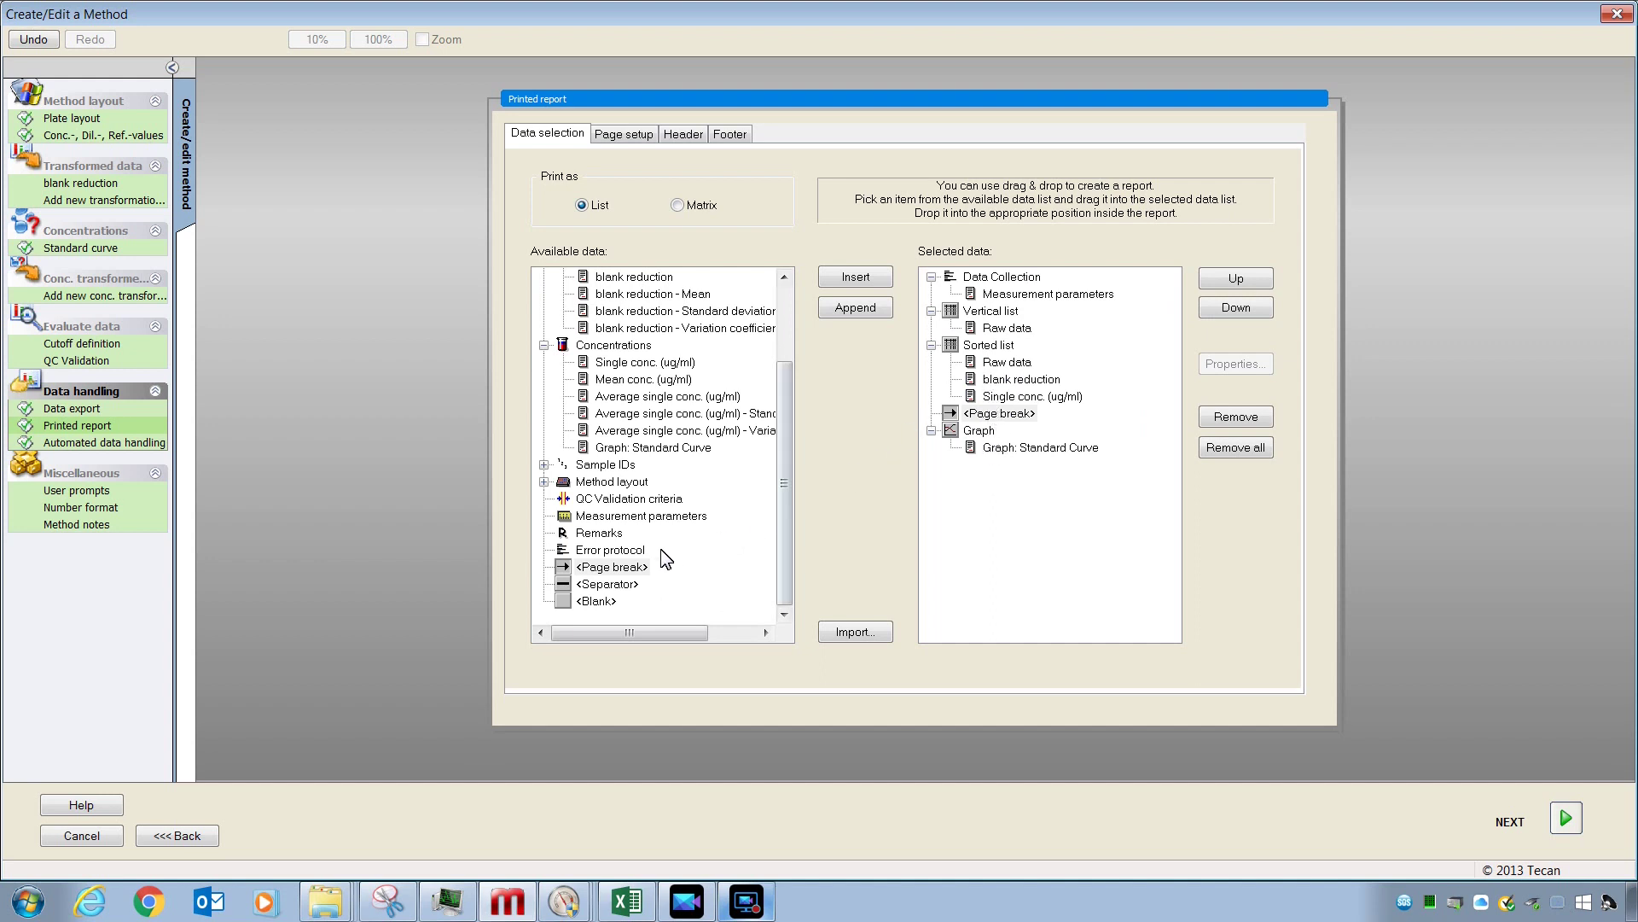
left_click_drag(622, 567, 943, 350)
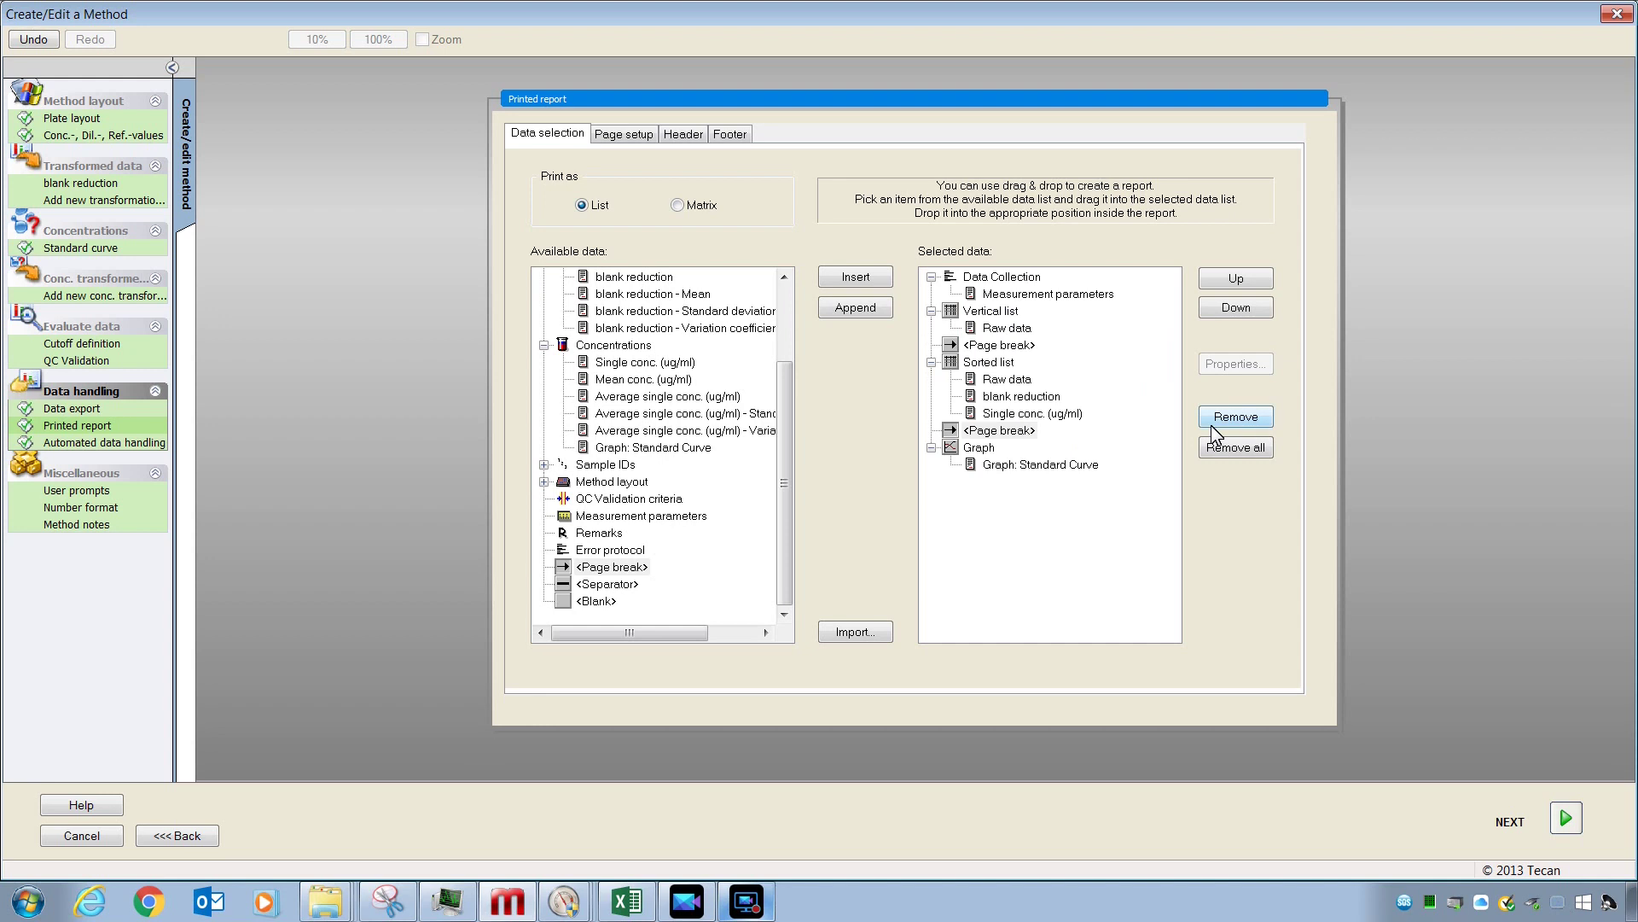
left_click(618, 133)
left_click(669, 135)
left_click(724, 135)
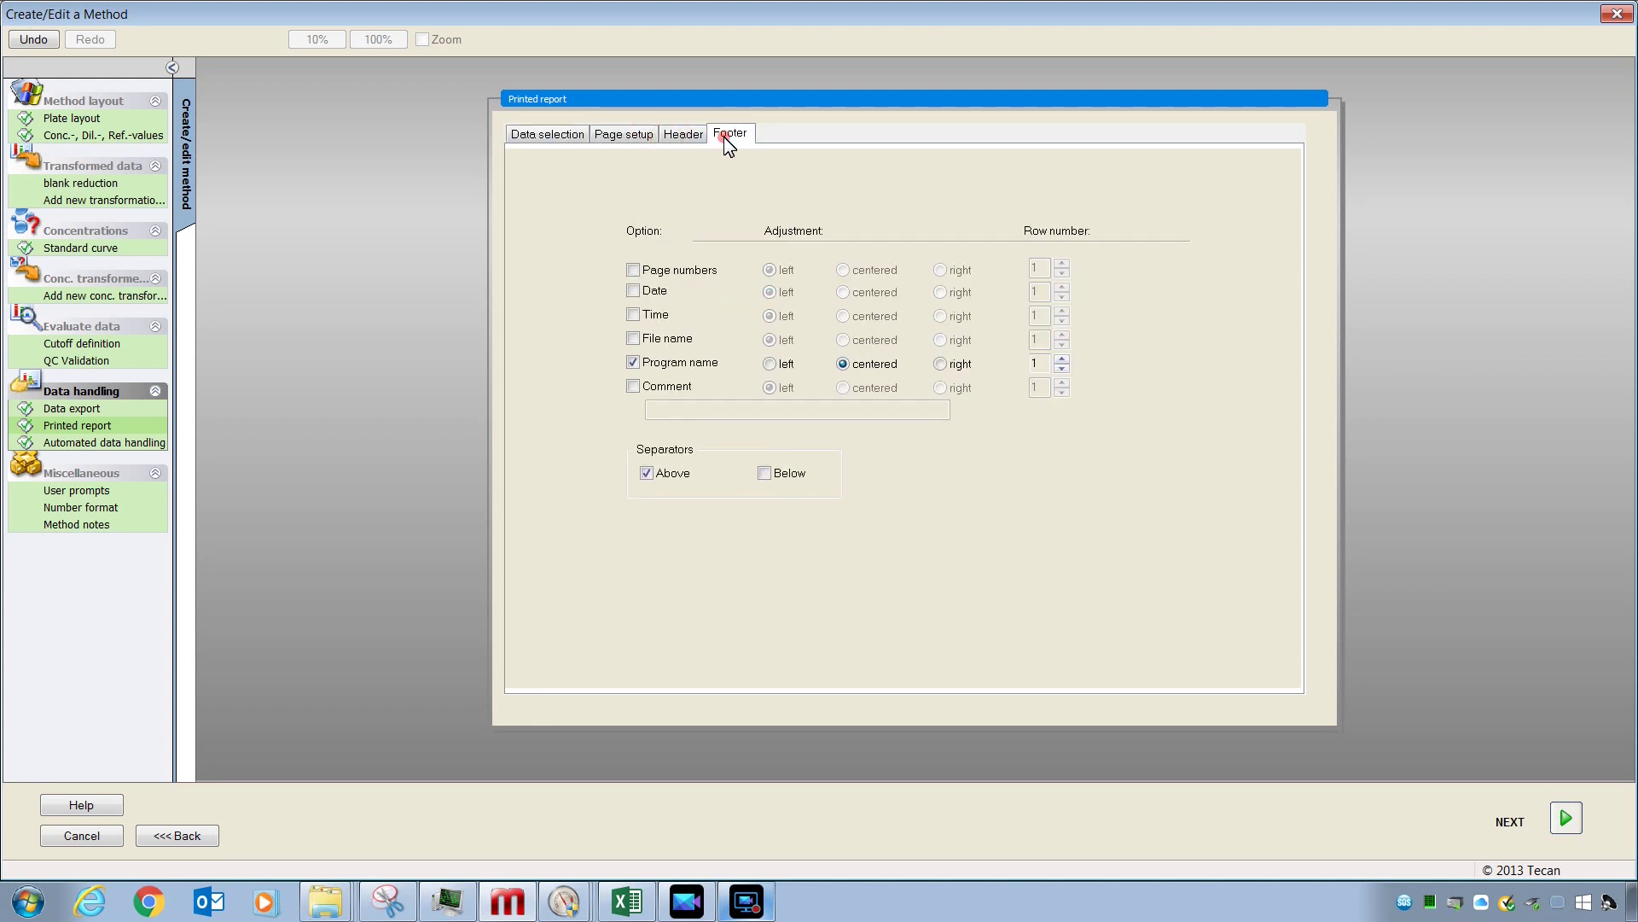
left_click(642, 135)
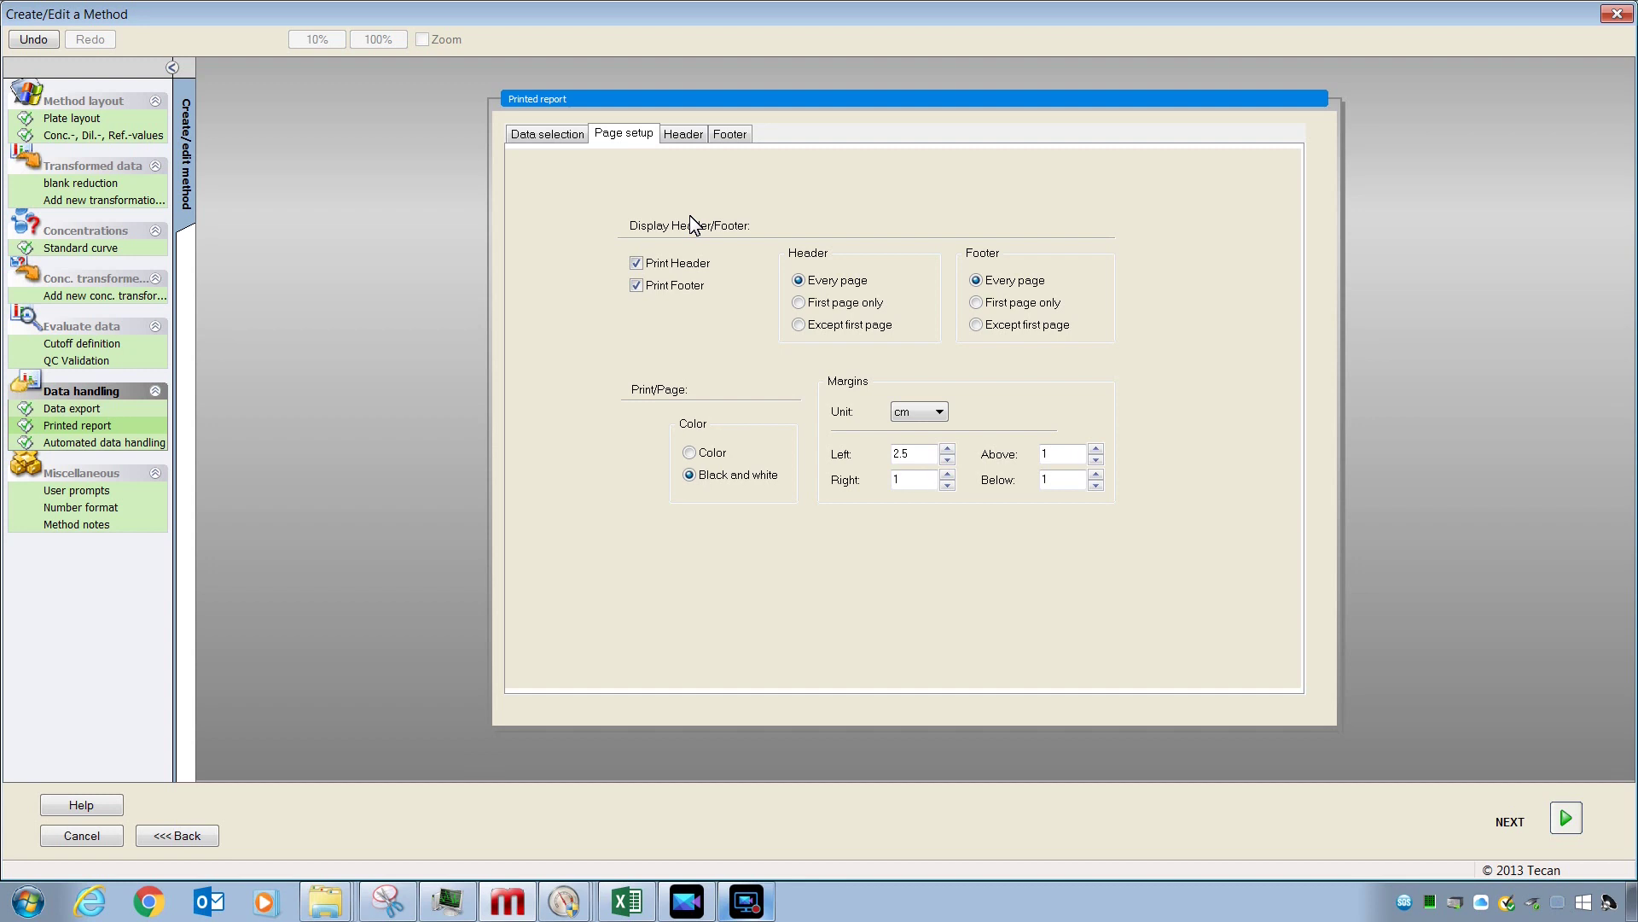
left_click(562, 136)
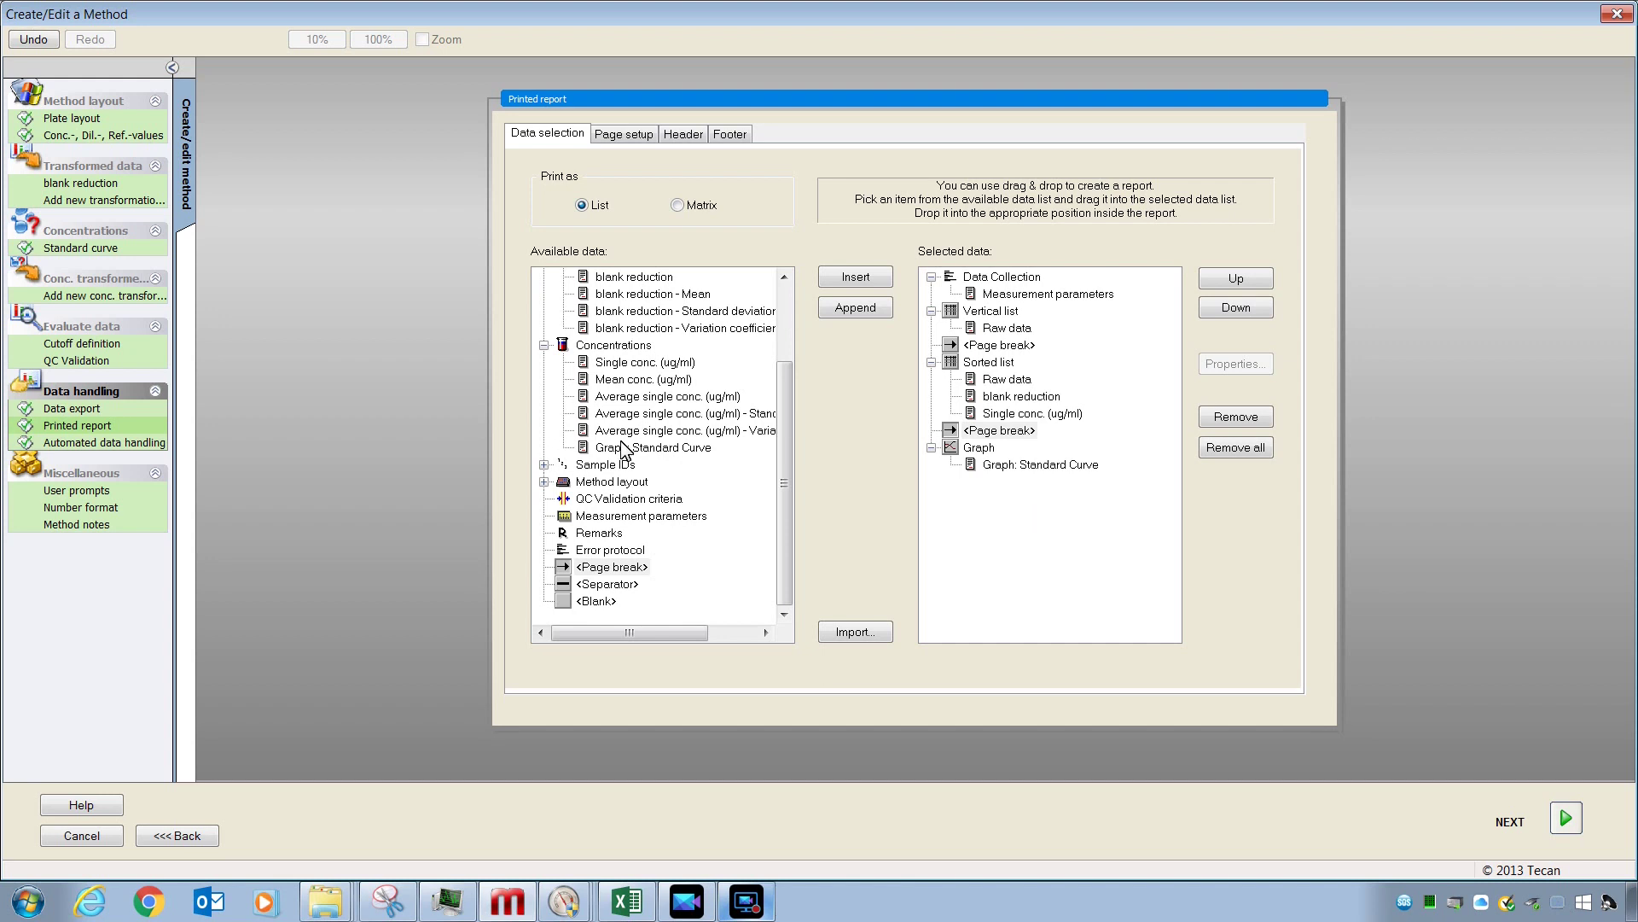
left_click(99, 443)
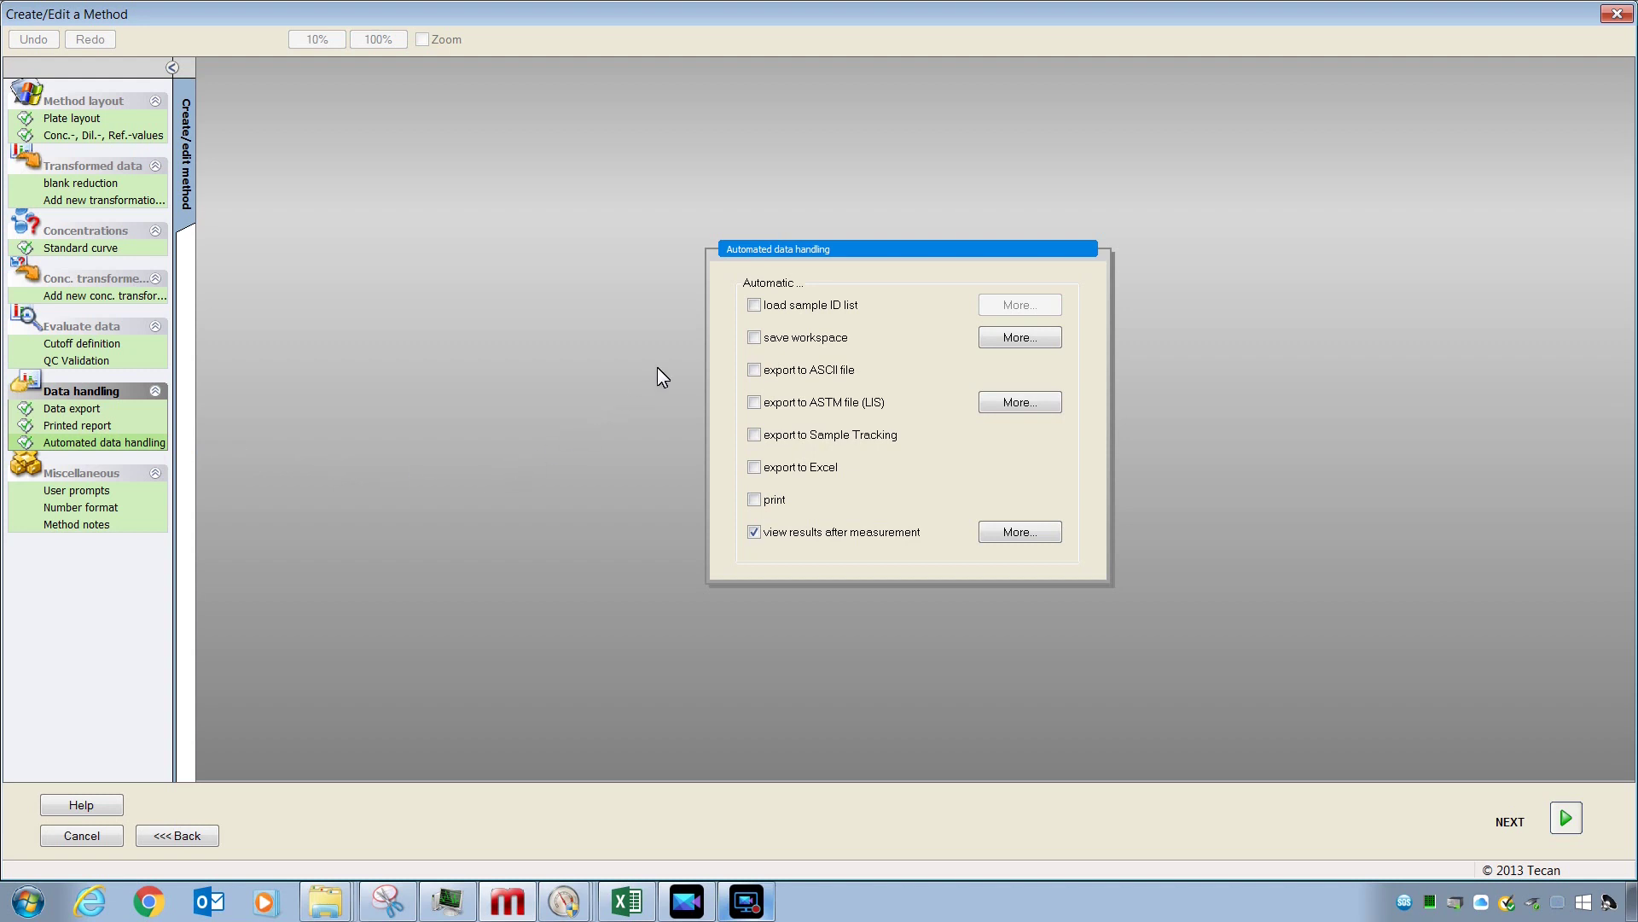
Step: Enable automatic workspace saving with prefix 'elisa' and a Total counter, giving names like elisa-001
left_click(754, 338)
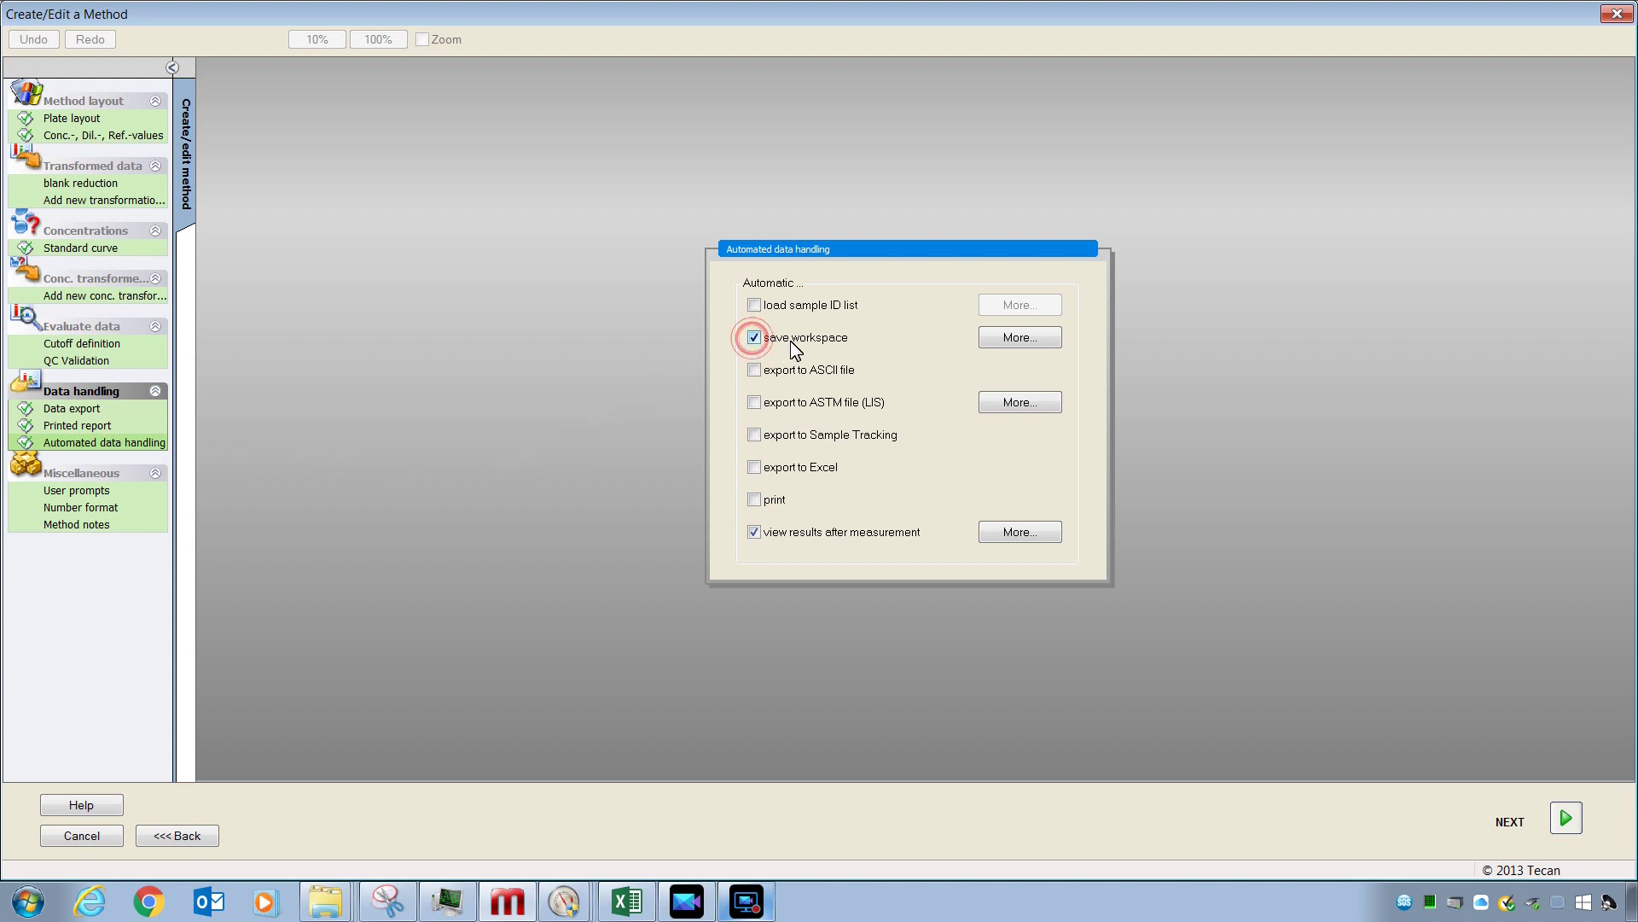
left_click(998, 338)
left_click(749, 476)
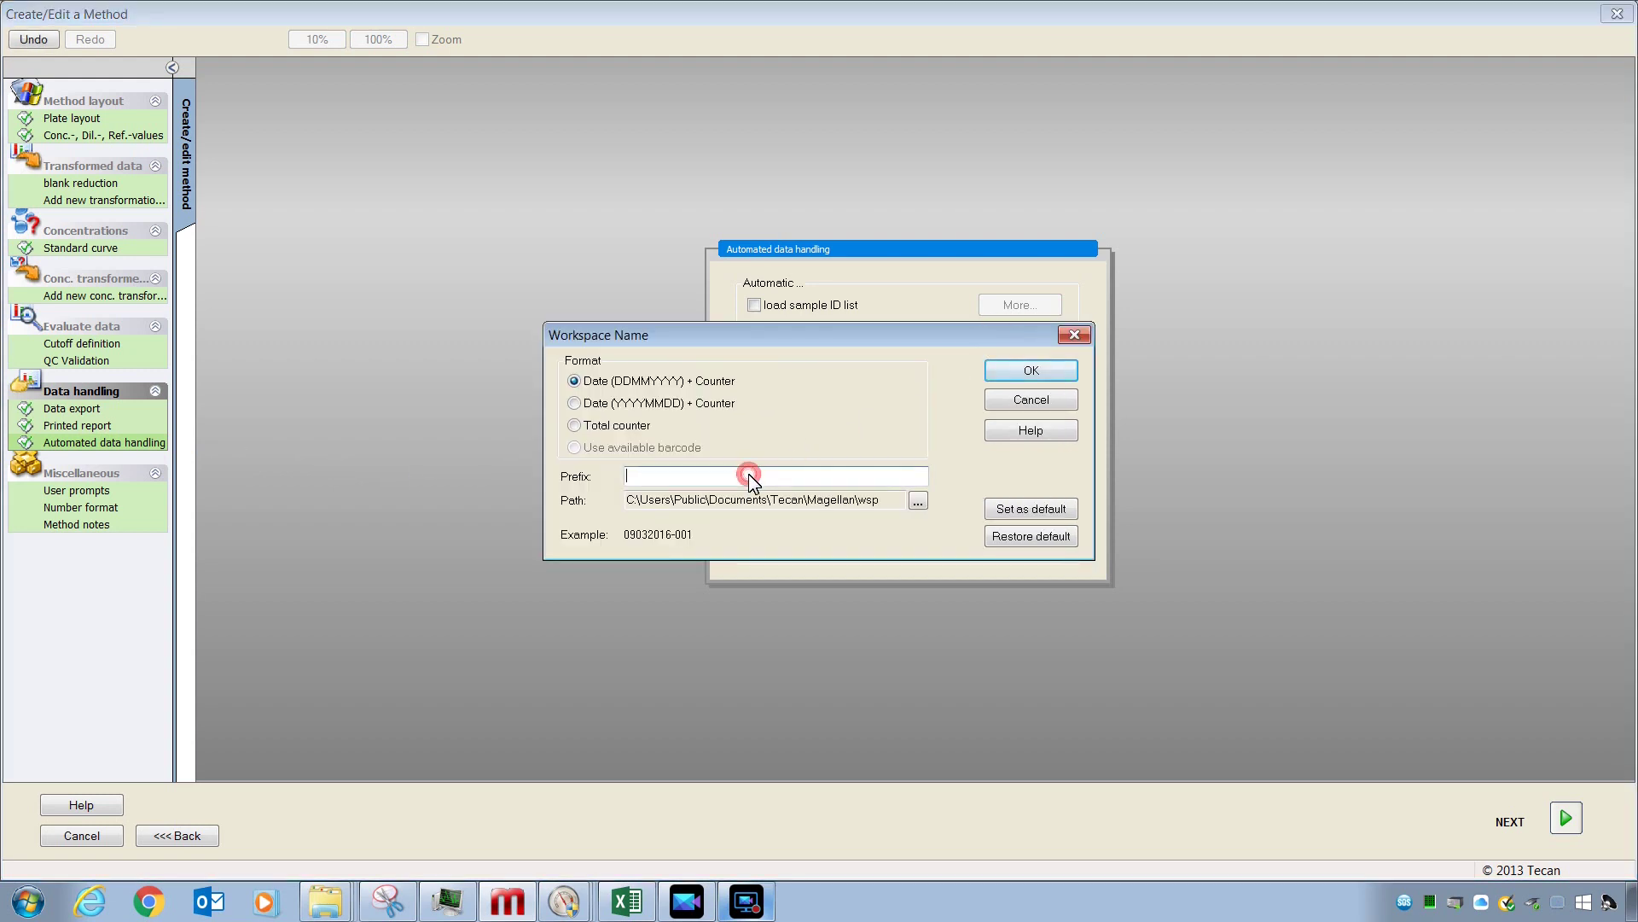
type("elisa")
left_click(617, 427)
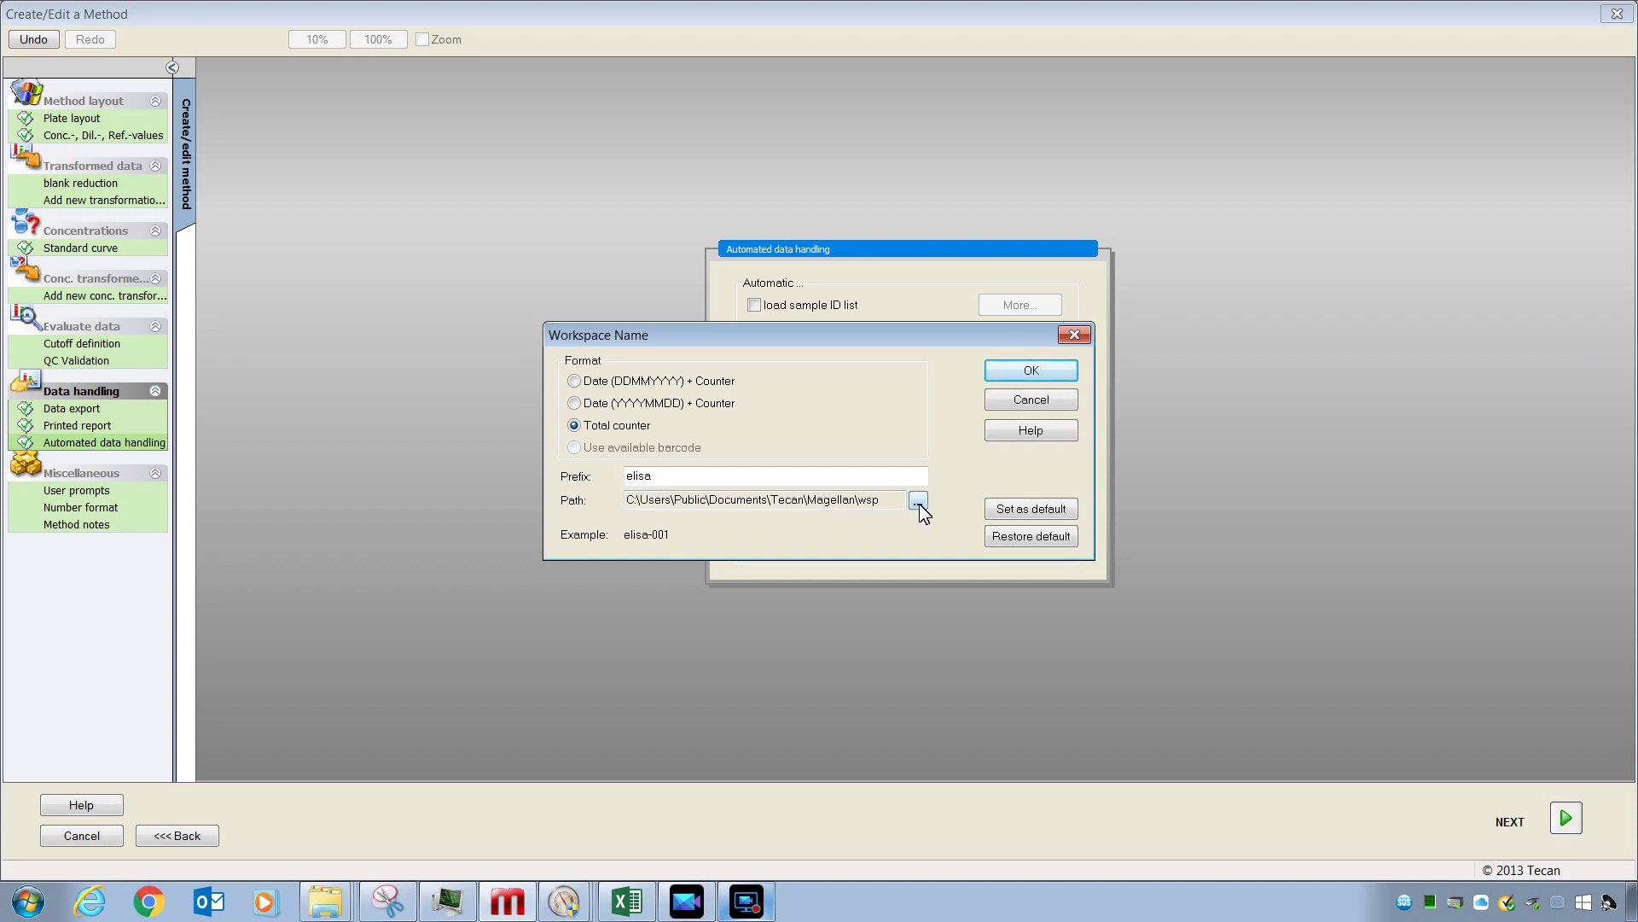
Step: Confirm the workspace naming, enable automatic Excel export and printing, and advance to the method save page
left_click(1014, 373)
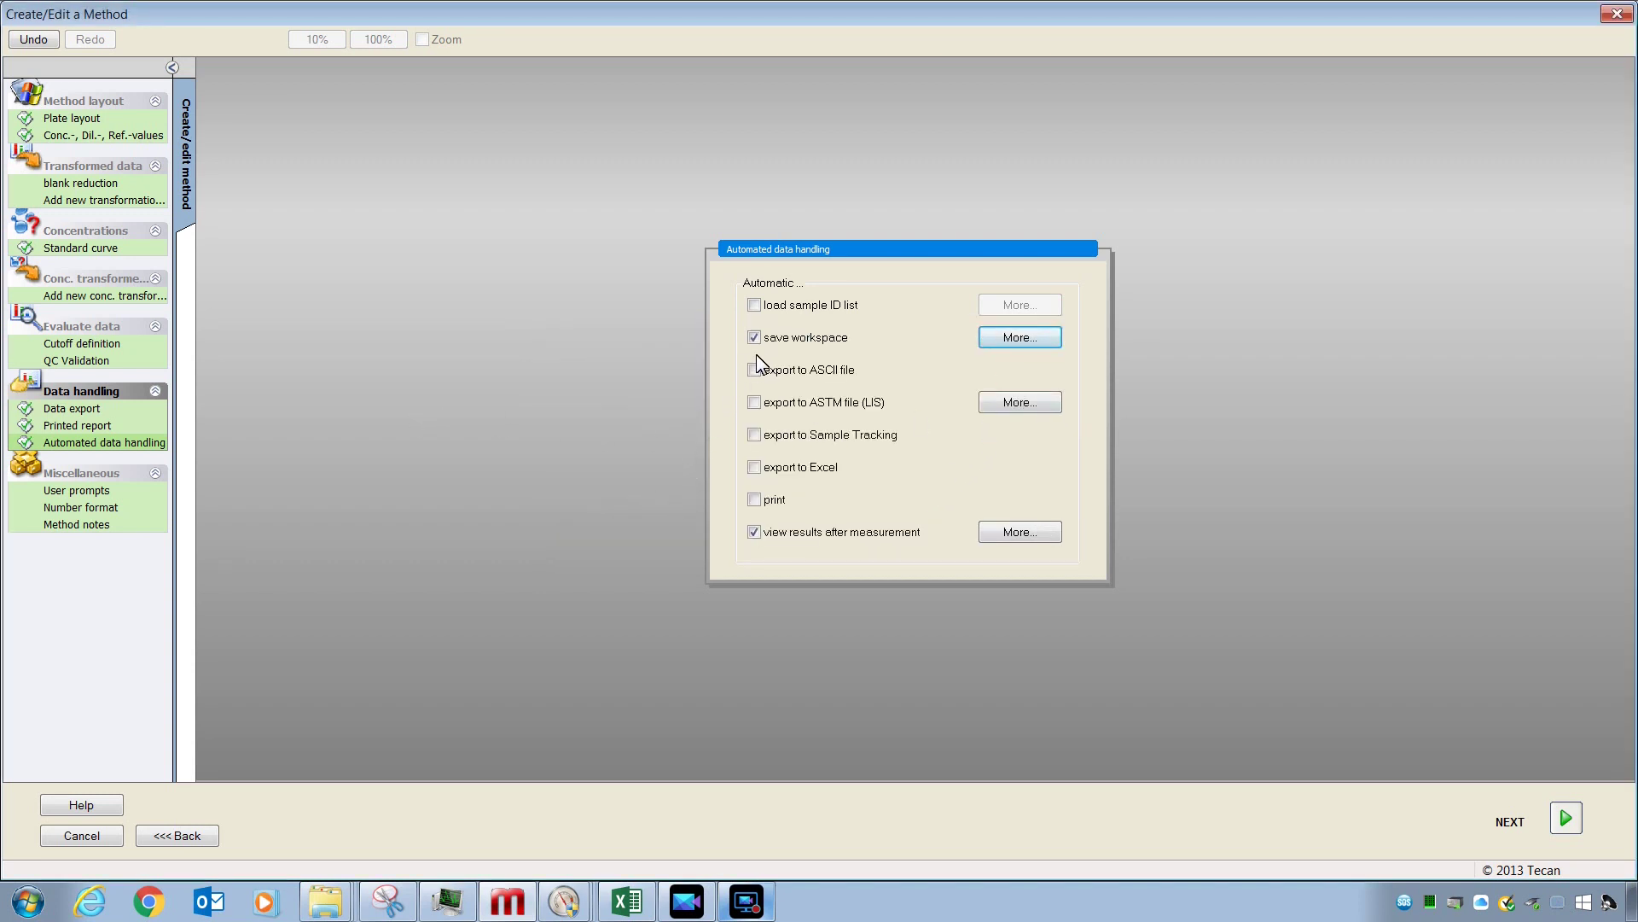
left_click(755, 467)
left_click(754, 499)
left_click(1564, 821)
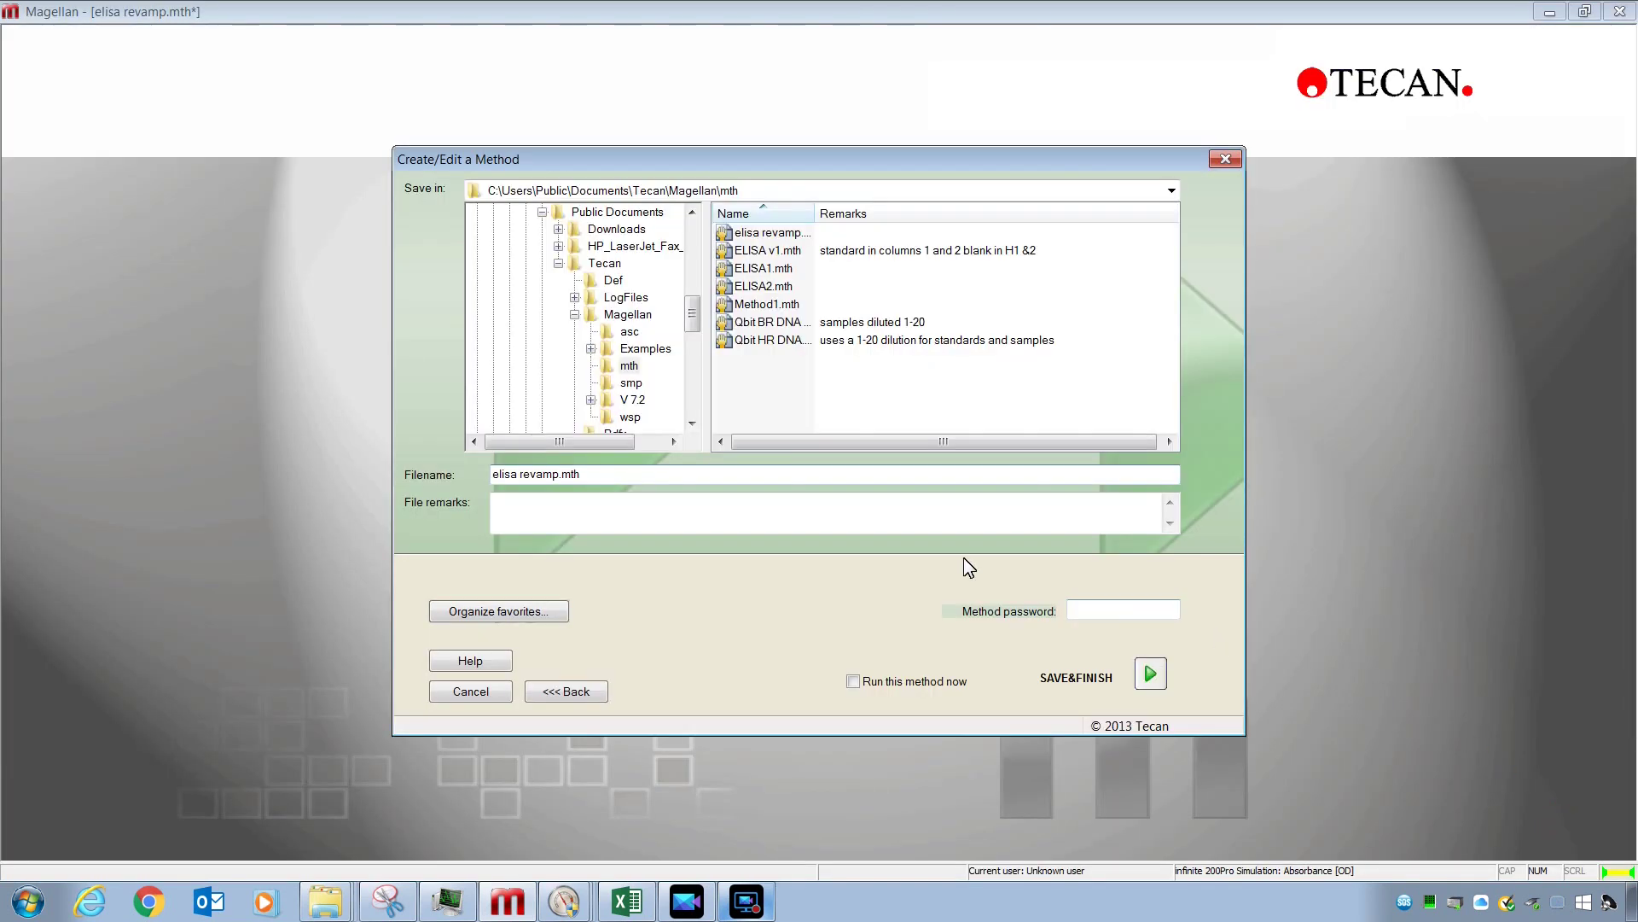